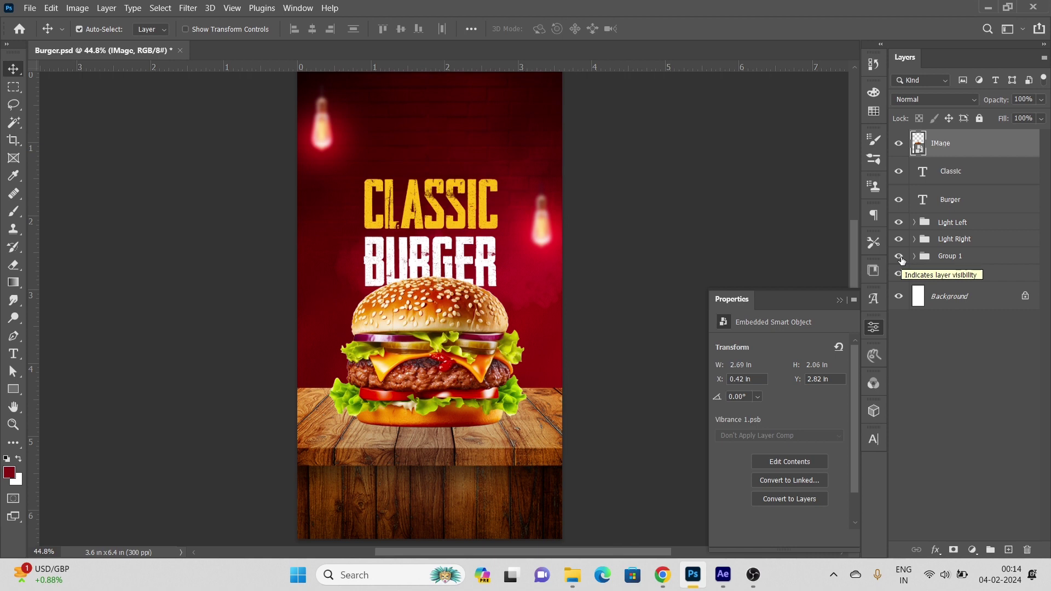
# Switch to After Effects and create a 1080 × 1920 px composition named Main with a duration of 10 seconds
pyautogui.hotkey('ctrl', '-')
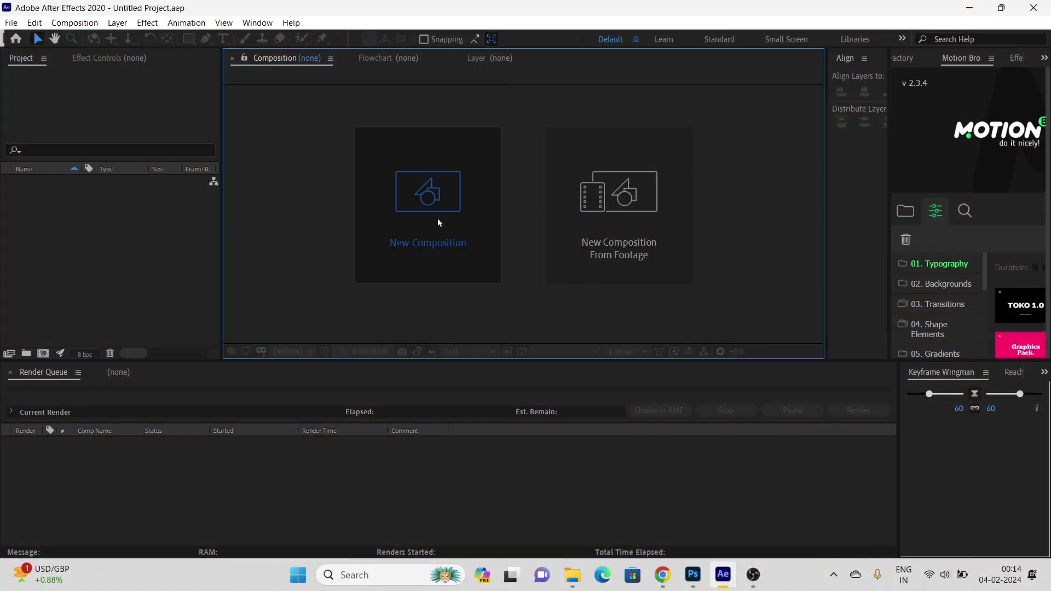
pyautogui.click(437, 222)
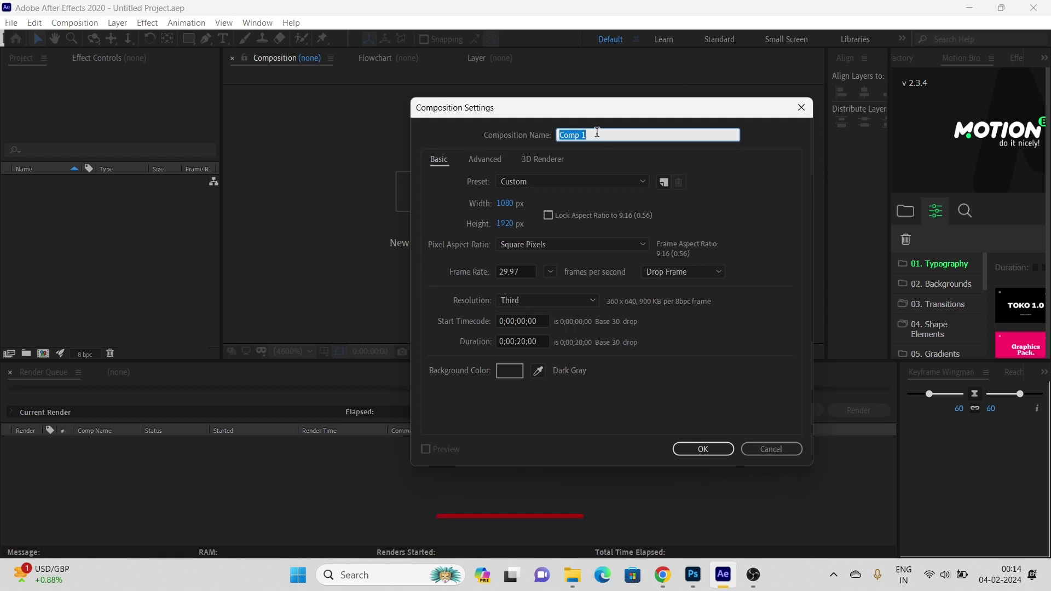
pyautogui.write('Main')
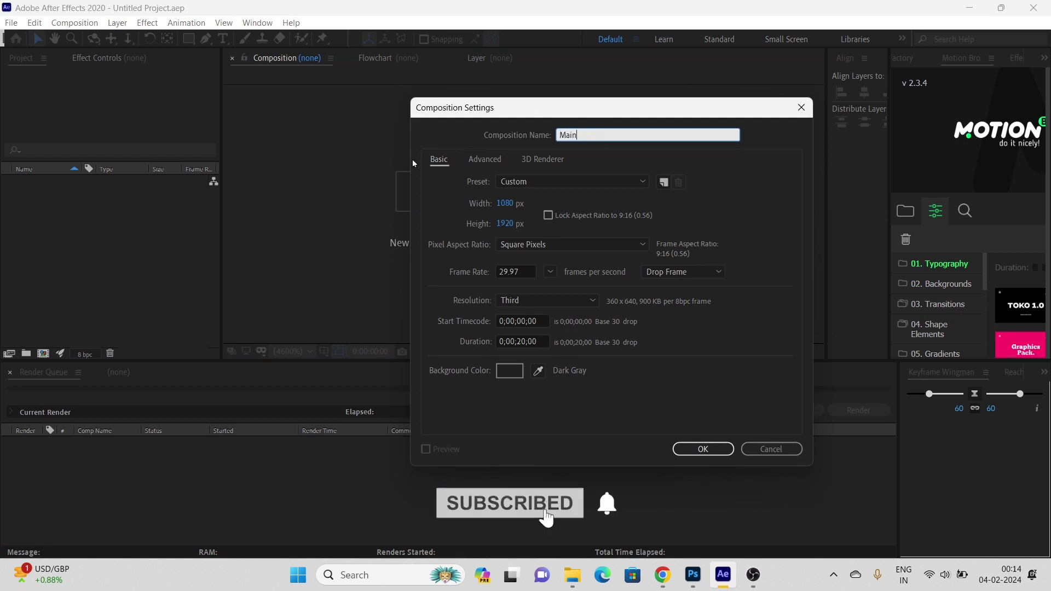
pyautogui.click(504, 203)
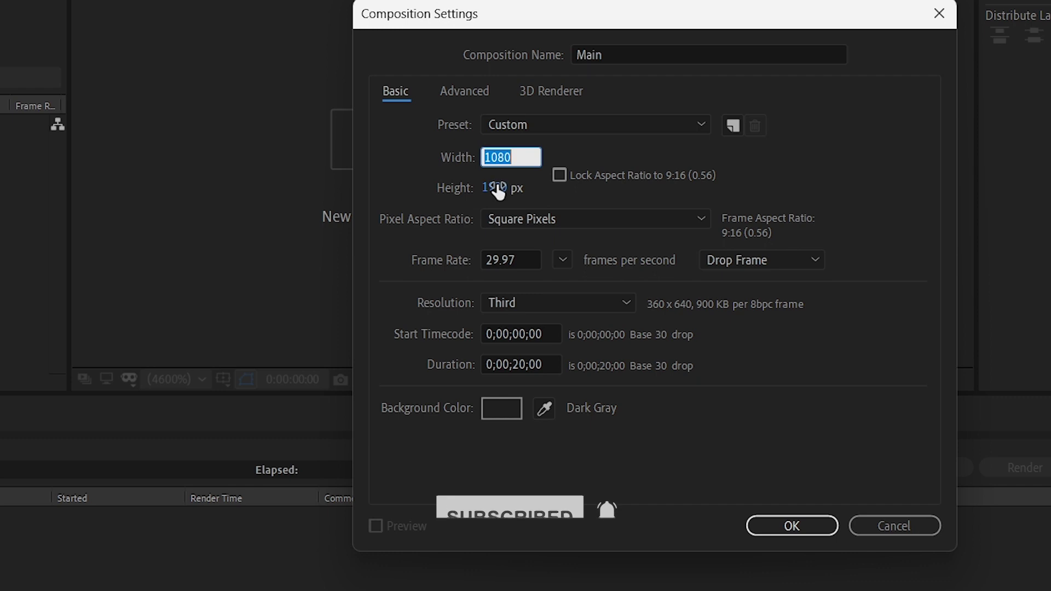
pyautogui.click(496, 187)
pyautogui.click(554, 365)
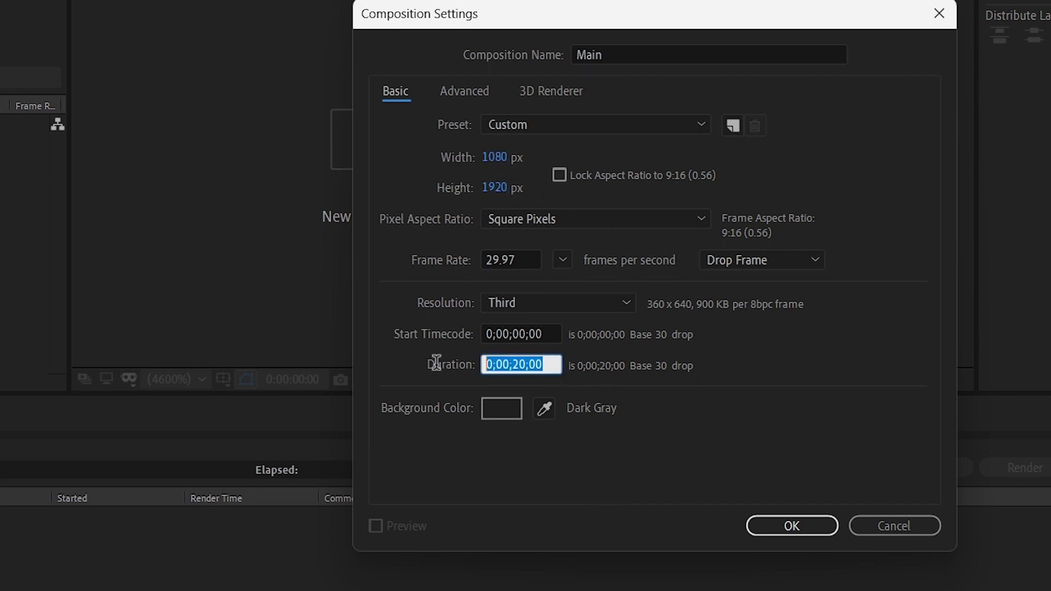
pyautogui.write('10.')
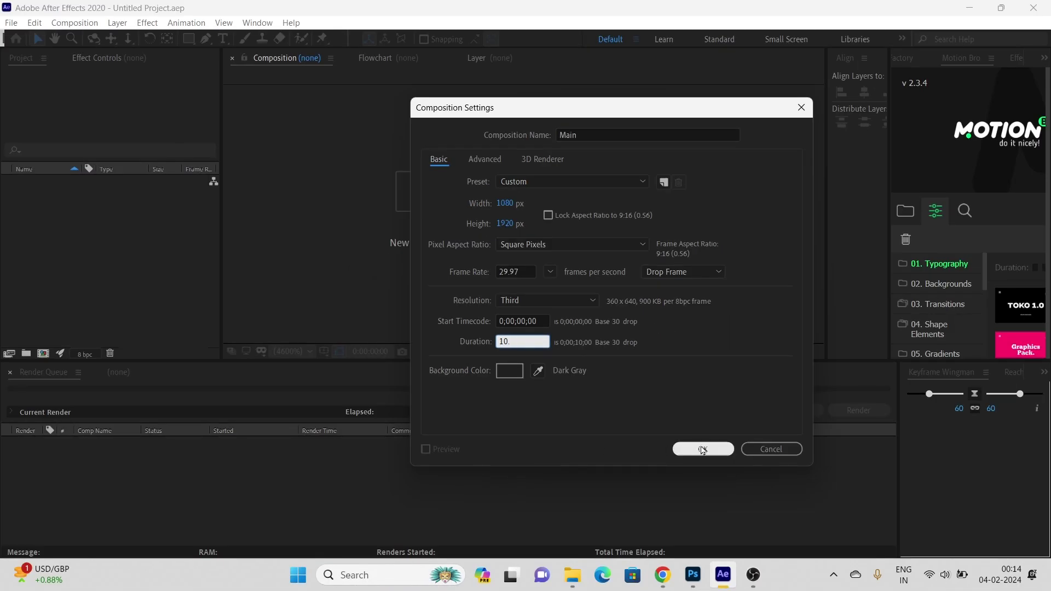
pyautogui.click(693, 450)
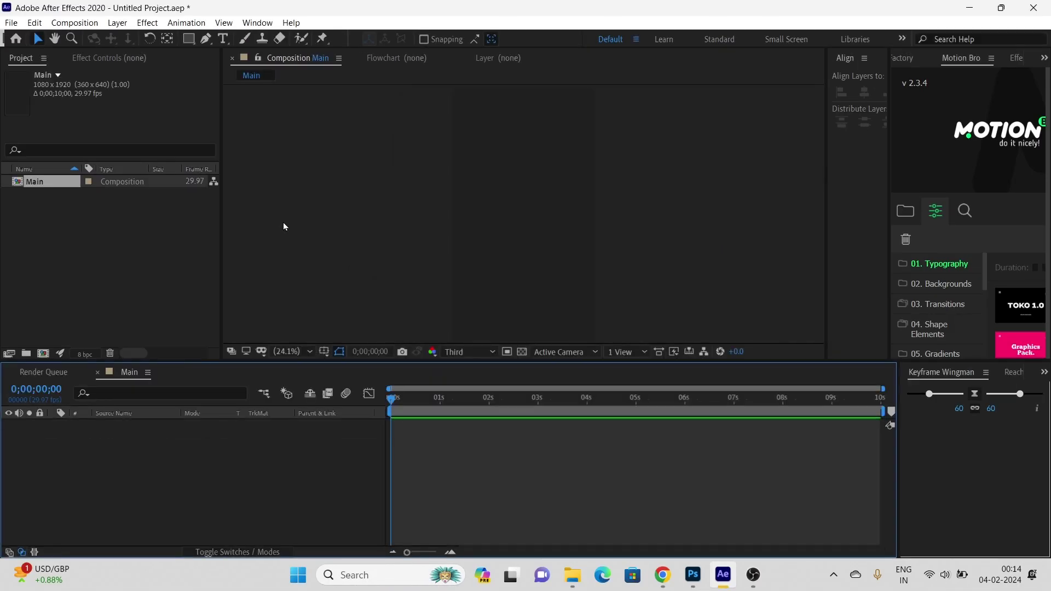
# Import Burger.psd from the desktop's Youtube folder as Composition - Retain Layer Sizes with editable layer styles
pyautogui.click(969, 7)
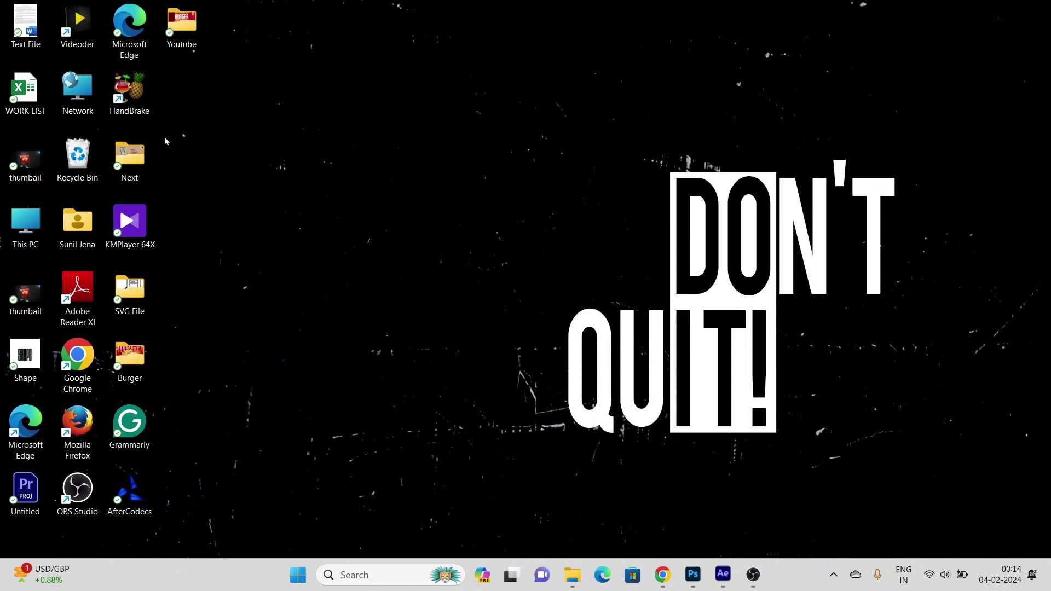
pyautogui.doubleClick(194, 37)
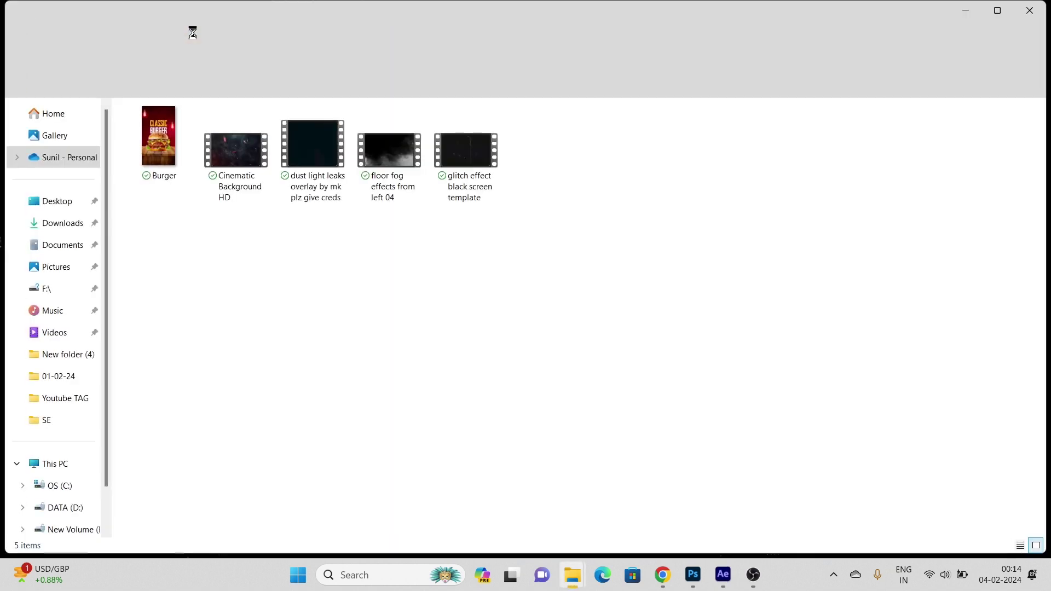
pyautogui.click(192, 153)
pyautogui.moveTo(167, 146); pyautogui.dragTo(94, 269)
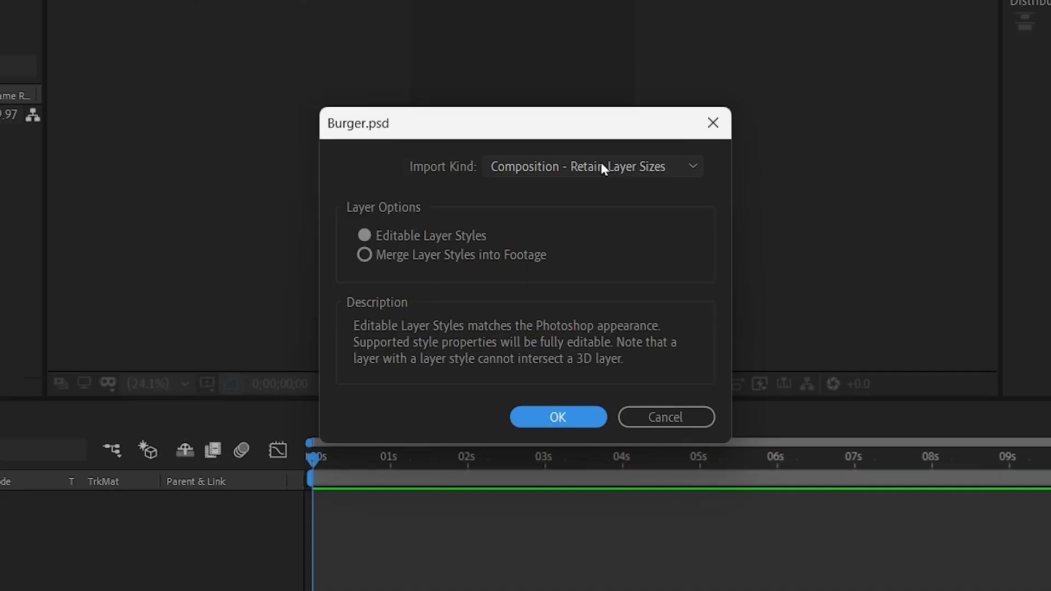
pyautogui.click(573, 213)
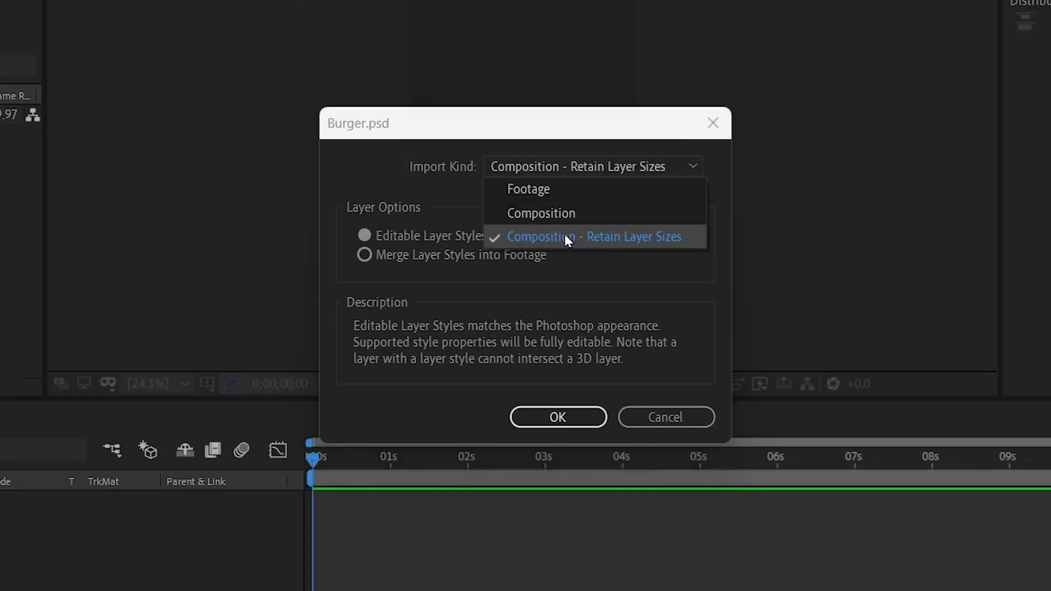
pyautogui.click(621, 239)
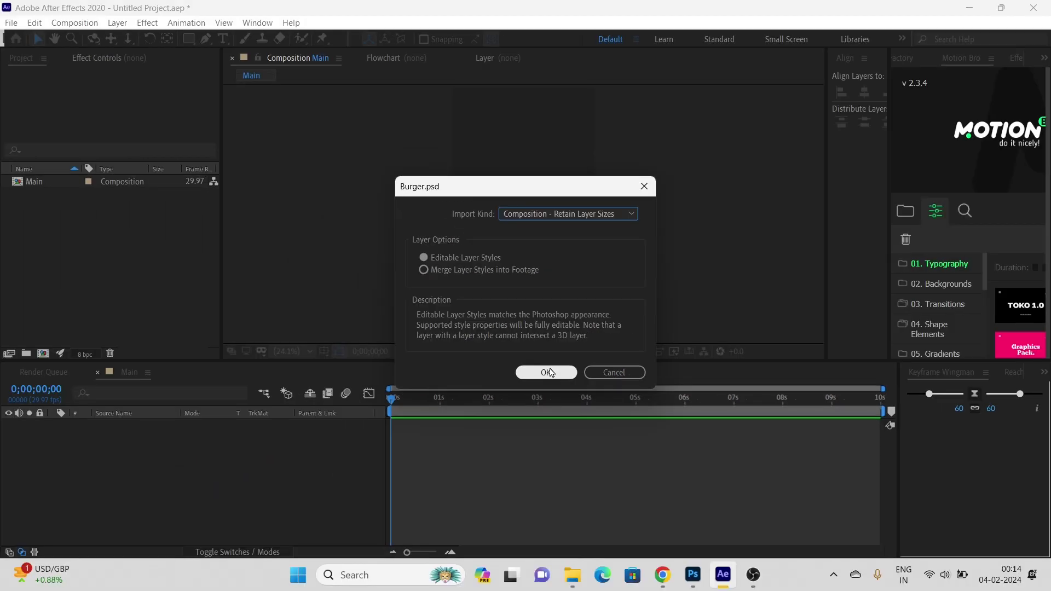
pyautogui.click(549, 372)
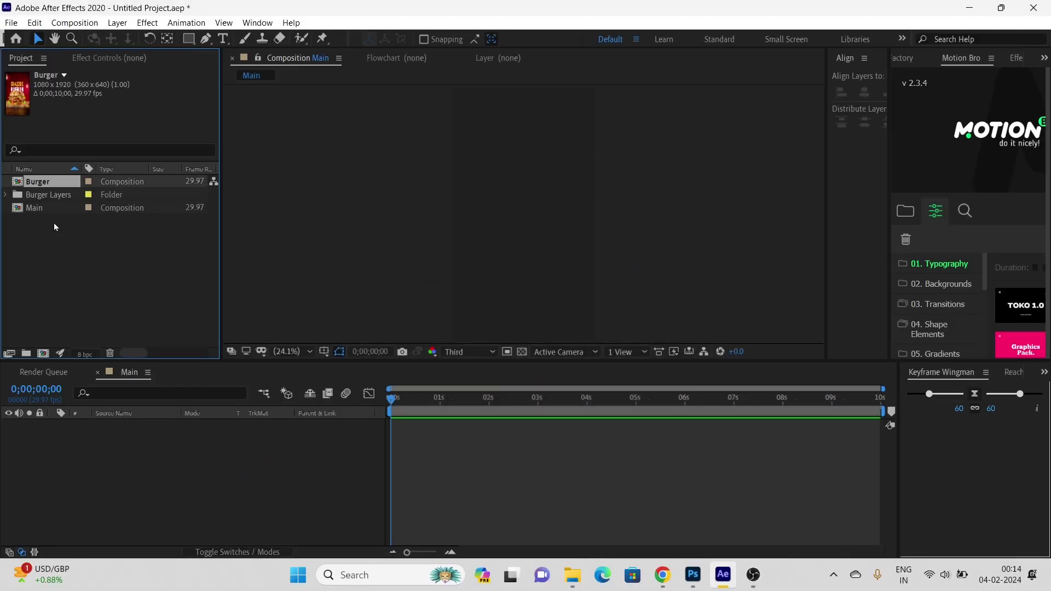
# Add the Burger composition to the Main timeline and open it to access its layers
pyautogui.moveTo(19, 183); pyautogui.dragTo(114, 454)
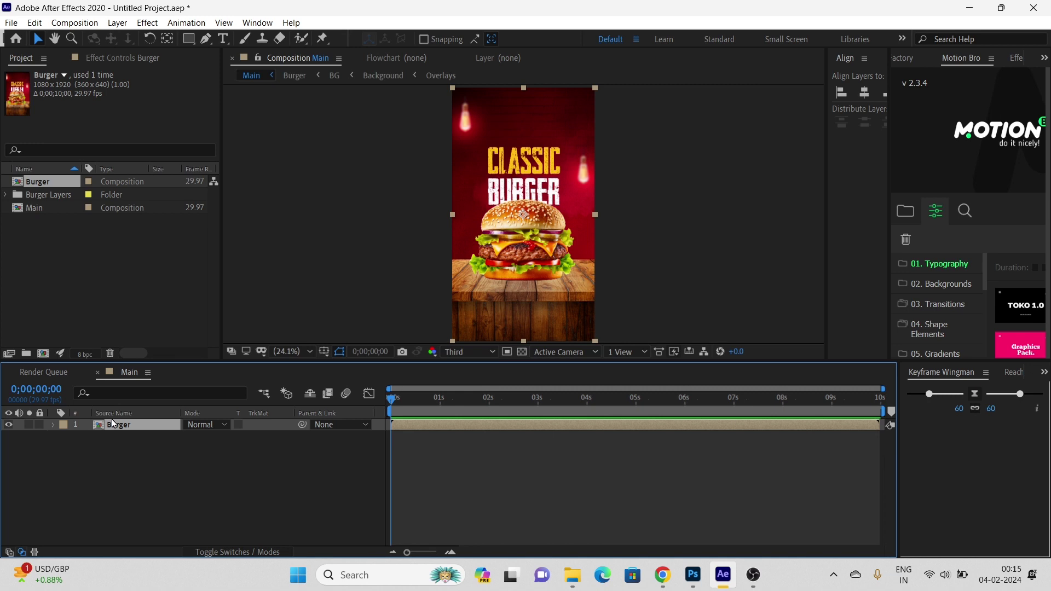
pyautogui.doubleClick(113, 424)
pyautogui.click(777, 290)
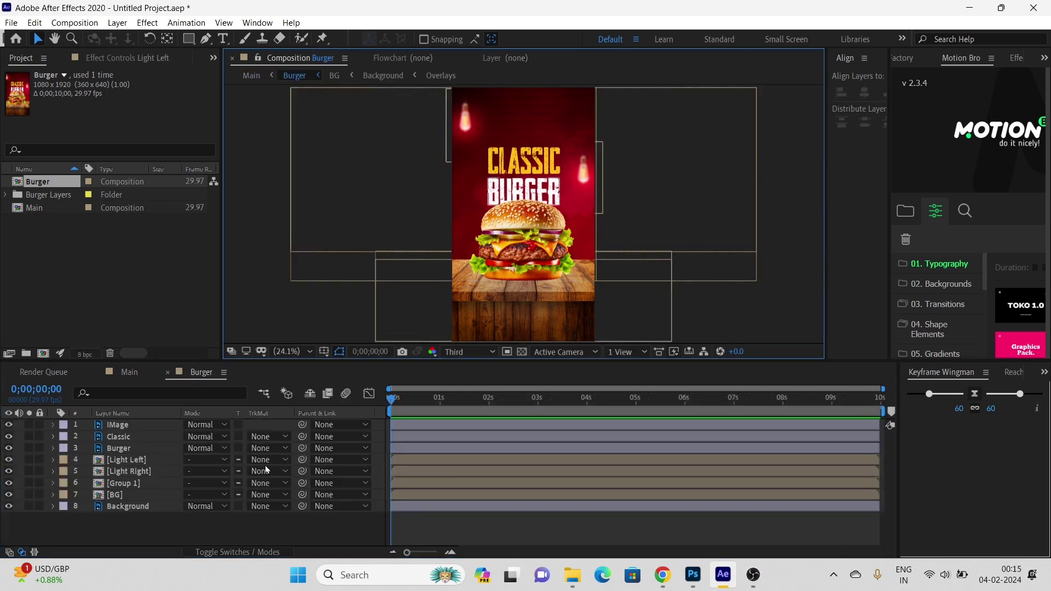
# Give the Classic and Burger text layers a green label and hide both layers
pyautogui.click(120, 448)
pyautogui.click(115, 436)
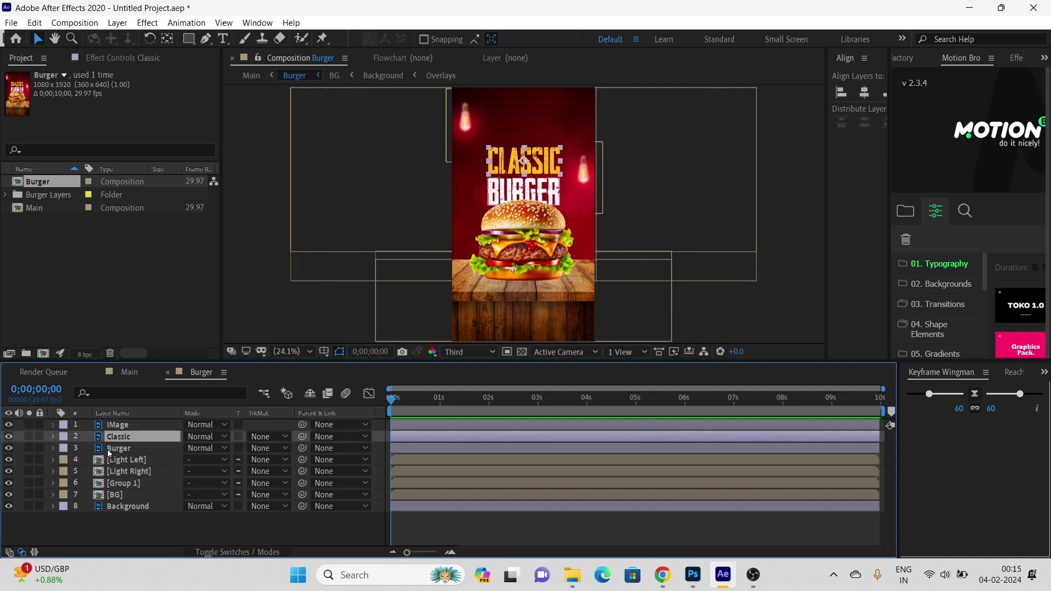
pyautogui.keyDown('shift'); pyautogui.click(114, 449); pyautogui.keyUp('shift')
pyautogui.click(63, 448)
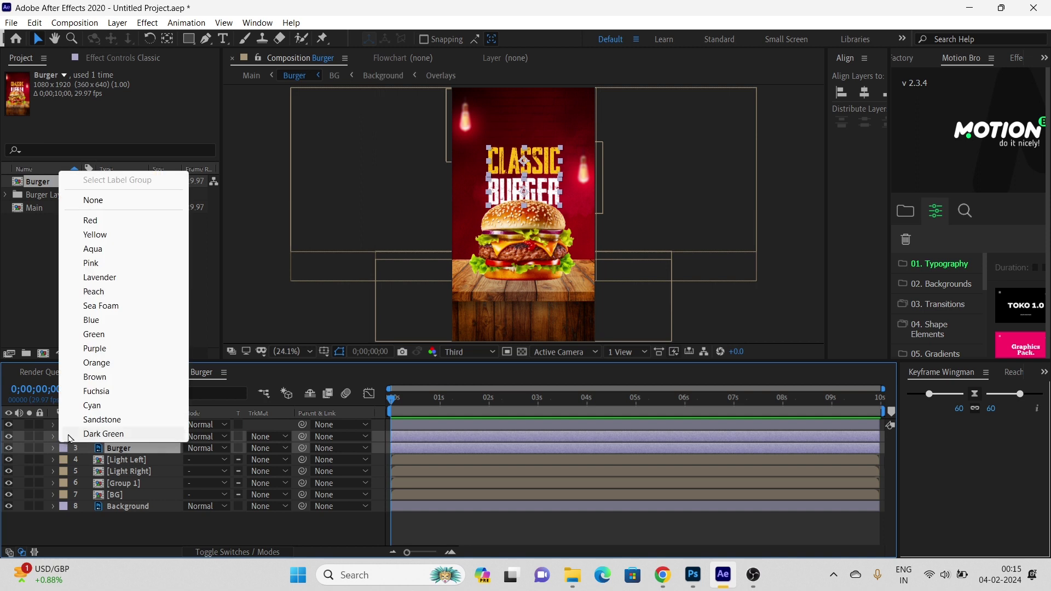
pyautogui.click(101, 334)
pyautogui.moveTo(9, 437); pyautogui.dragTo(10, 448)
pyautogui.click(165, 533)
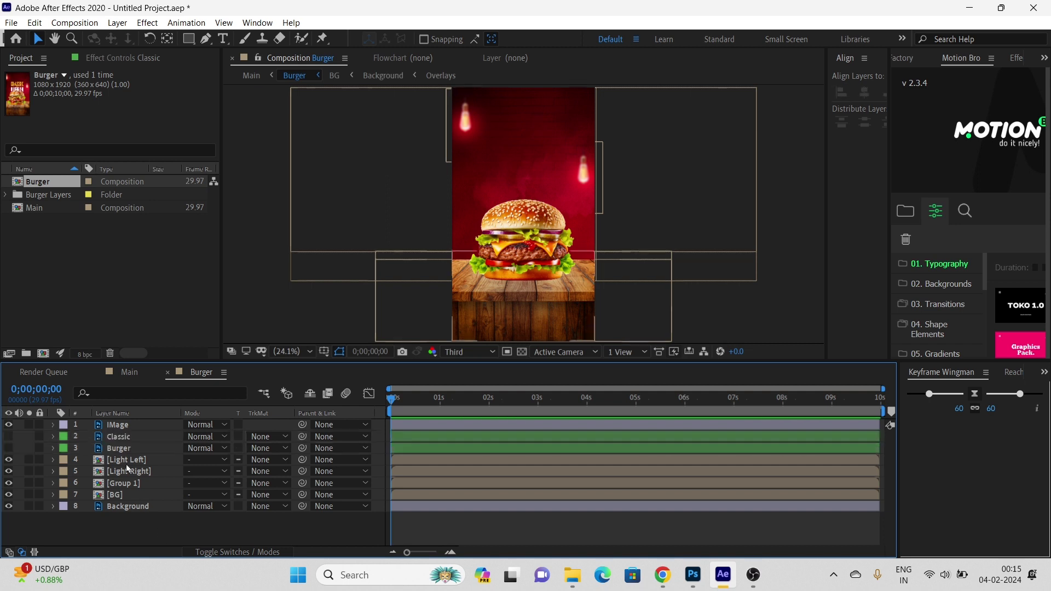
# Give the IMage layer containing the burger picture a red label
pyautogui.click(127, 426)
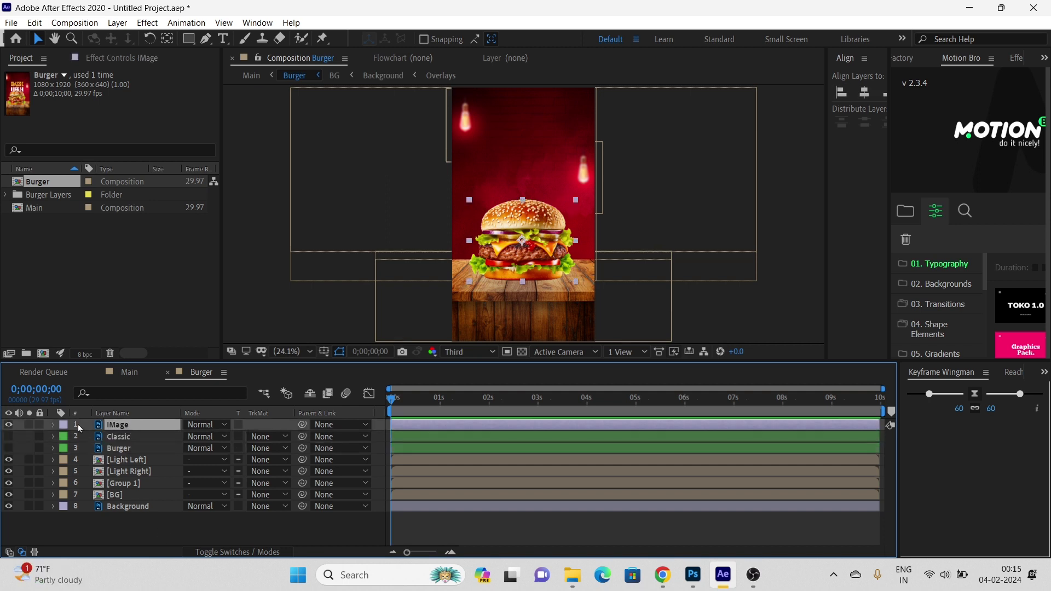
pyautogui.click(64, 425)
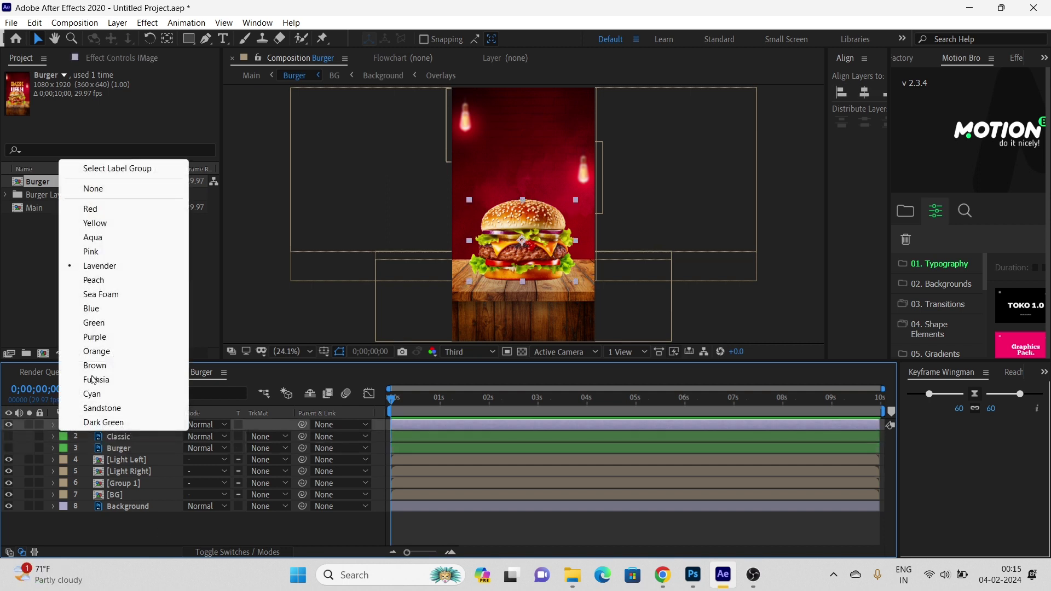
pyautogui.click(114, 210)
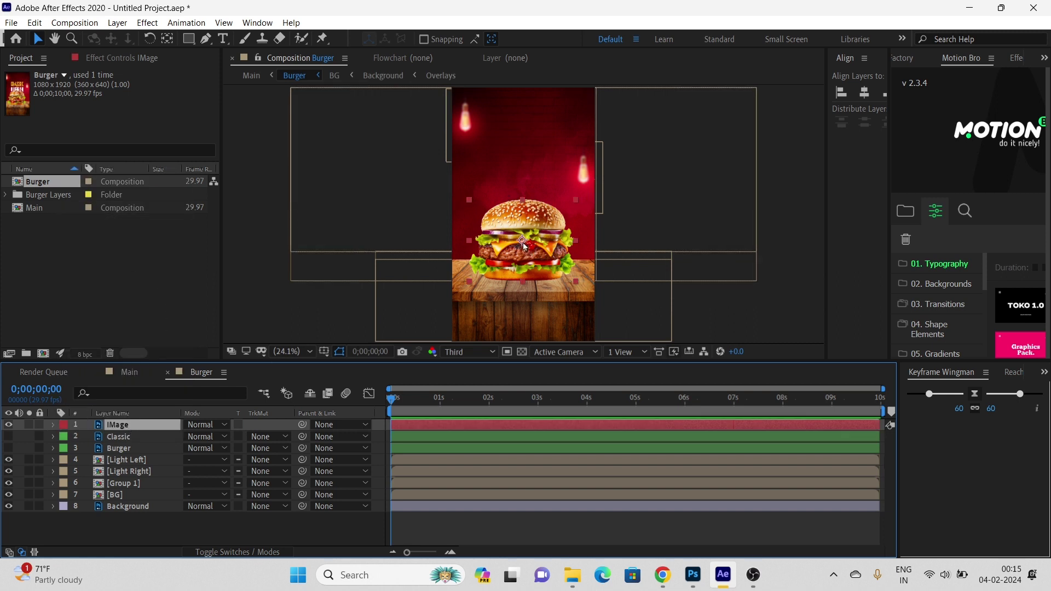
# Move the IMage layer's anchor point from its centre down to the bottom centre of the burger
pyautogui.click(166, 41)
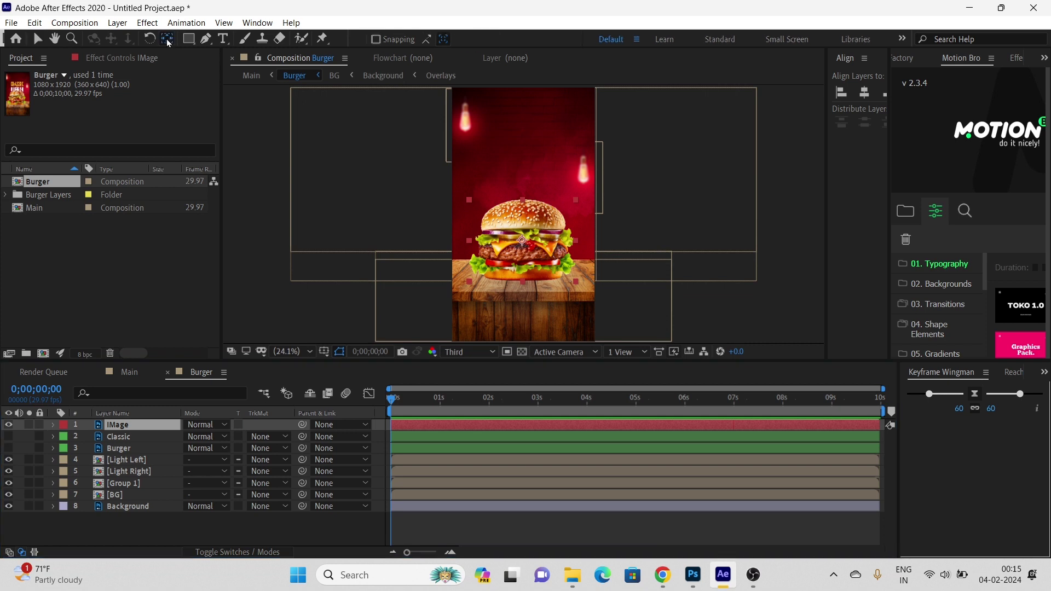
pyautogui.click(521, 240)
pyautogui.moveTo(520, 241); pyautogui.dragTo(522, 285)
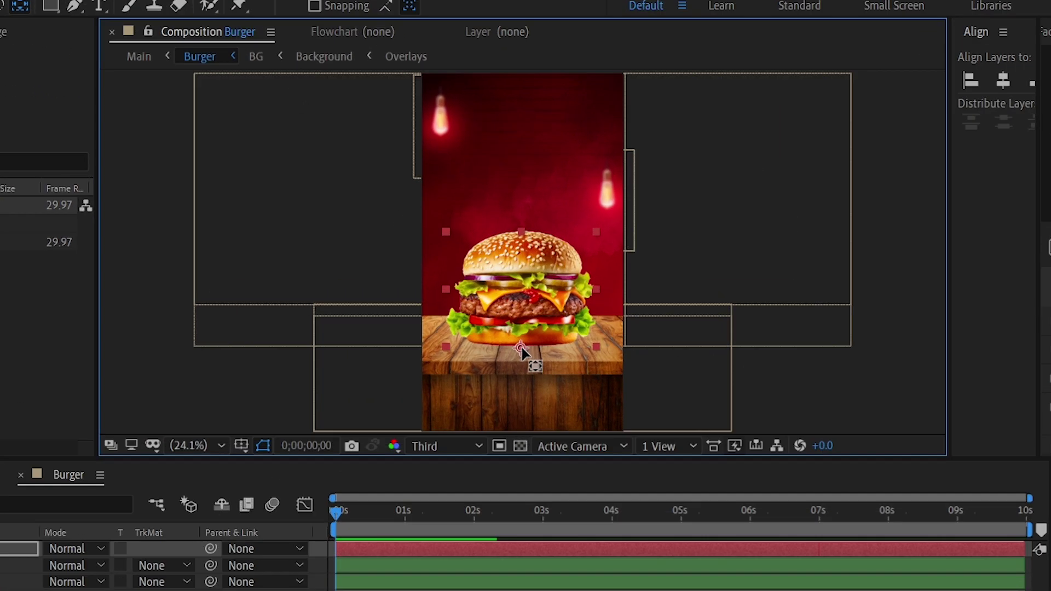
pyautogui.press('v')
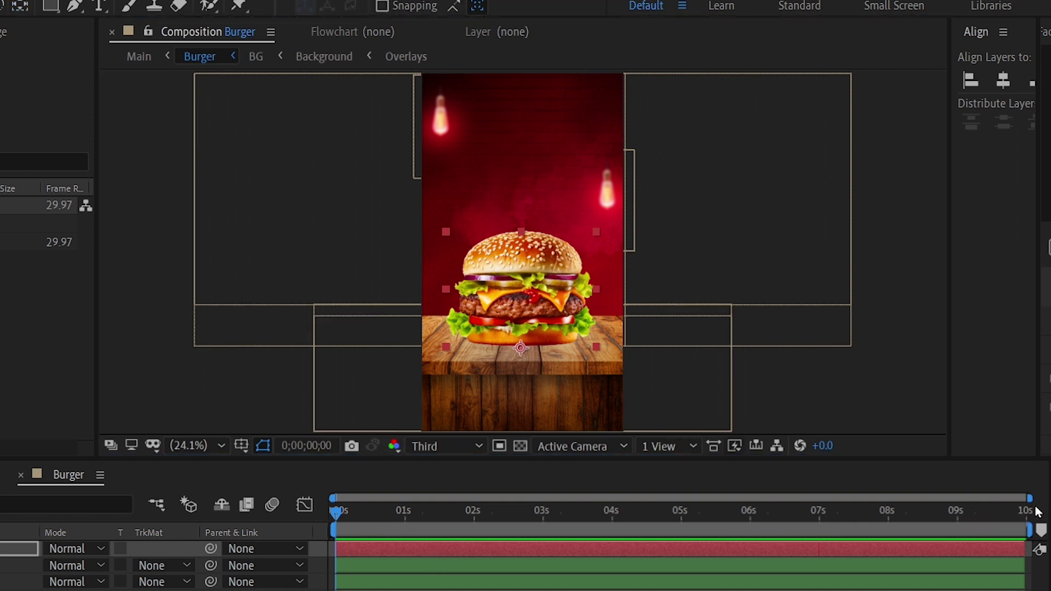
# Start Position and Scale keyframing on the IMage layer at 0;00;00;05
pyautogui.moveTo(1029, 498); pyautogui.dragTo(1048, 512)
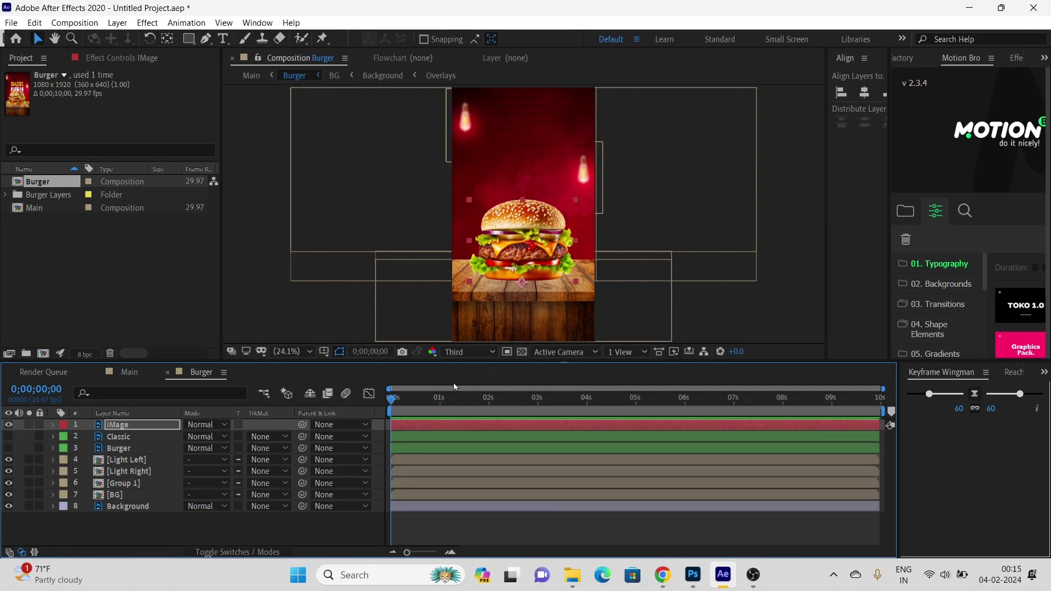
pyautogui.moveTo(407, 401); pyautogui.dragTo(398, 405)
pyautogui.moveTo(881, 389); pyautogui.dragTo(457, 389)
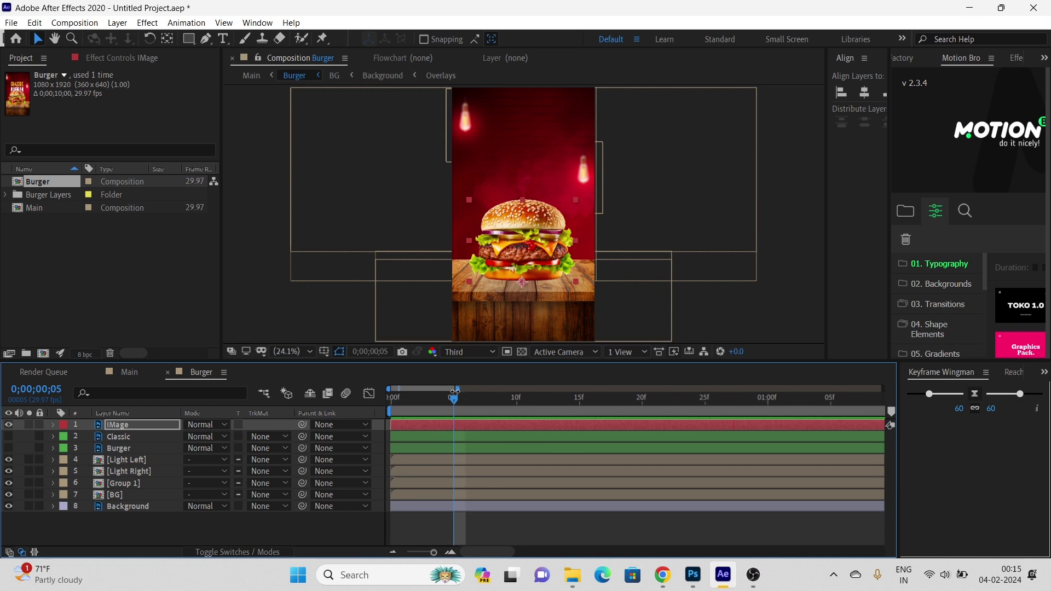
pyautogui.click(137, 427)
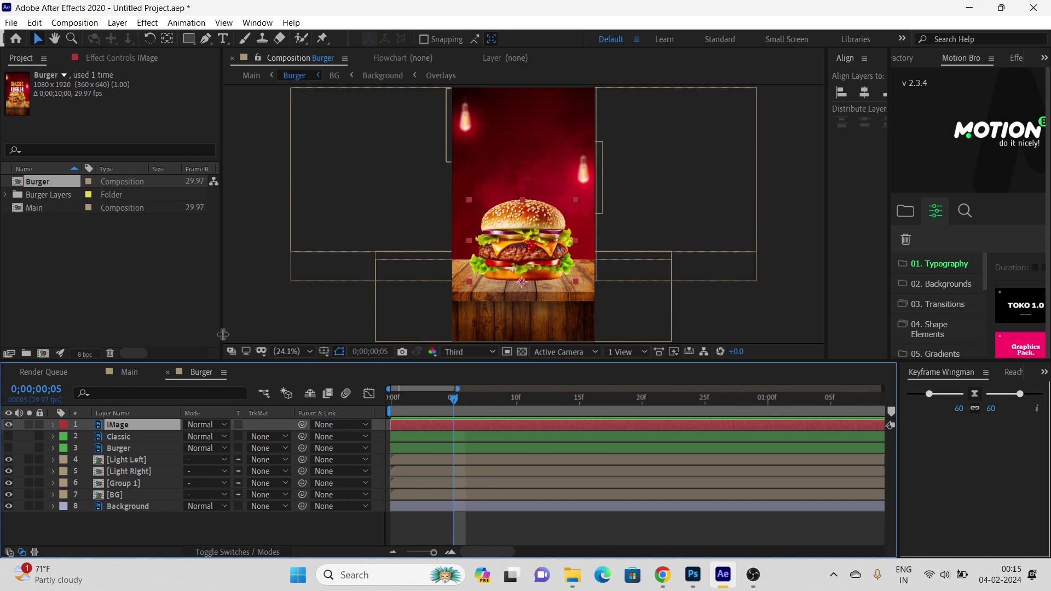
pyautogui.press('p')
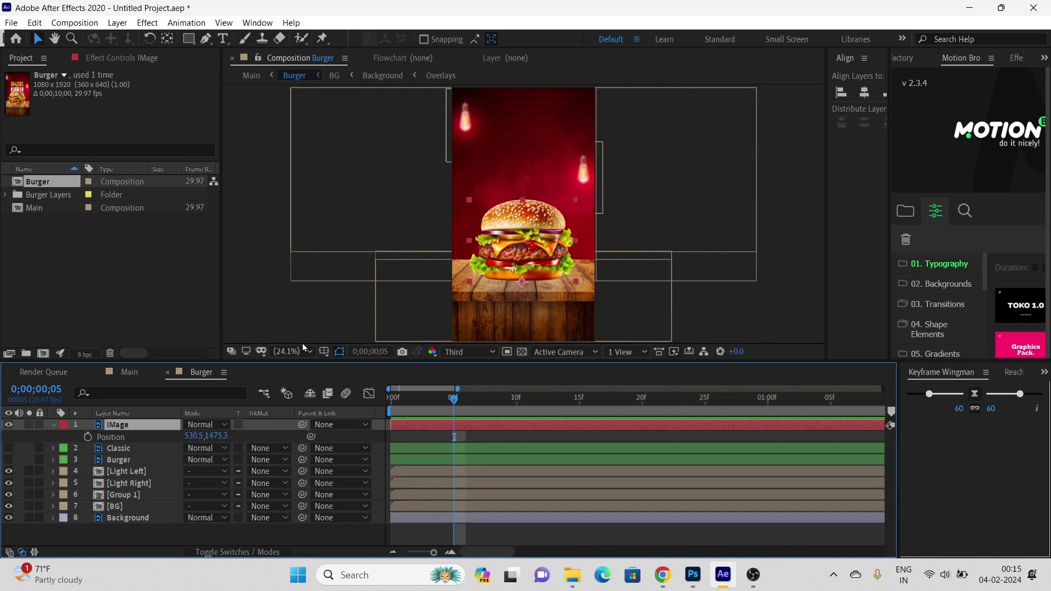
pyautogui.hotkey('shift', 's')
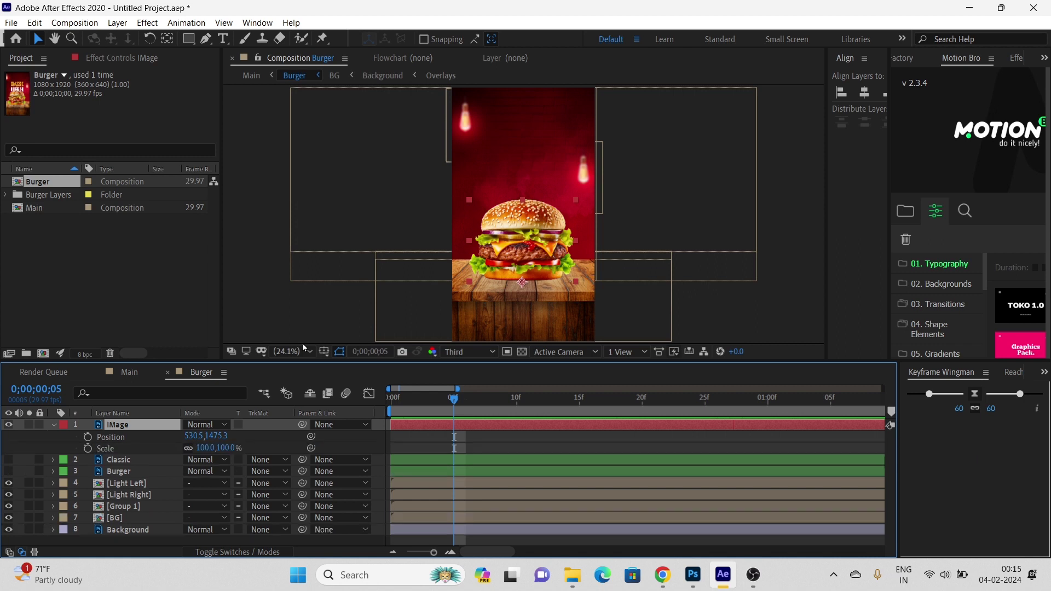
pyautogui.click(87, 436)
pyautogui.click(88, 448)
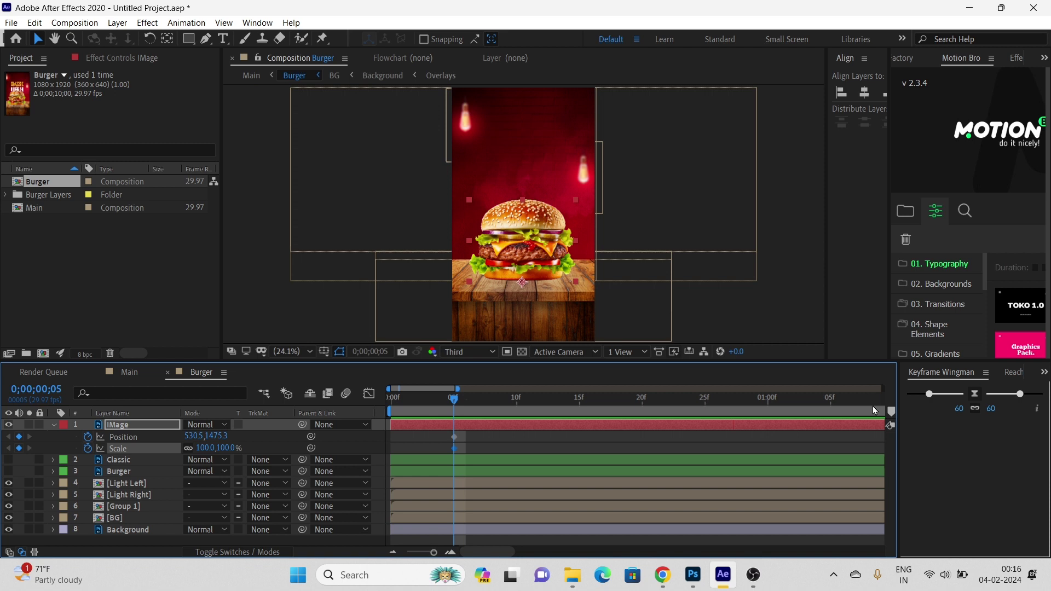
# Add Position and Scale keyframes to the IMage layer at the 1-second mark
pyautogui.moveTo(458, 389); pyautogui.dragTo(832, 388)
pyautogui.moveTo(433, 398); pyautogui.dragTo(445, 412)
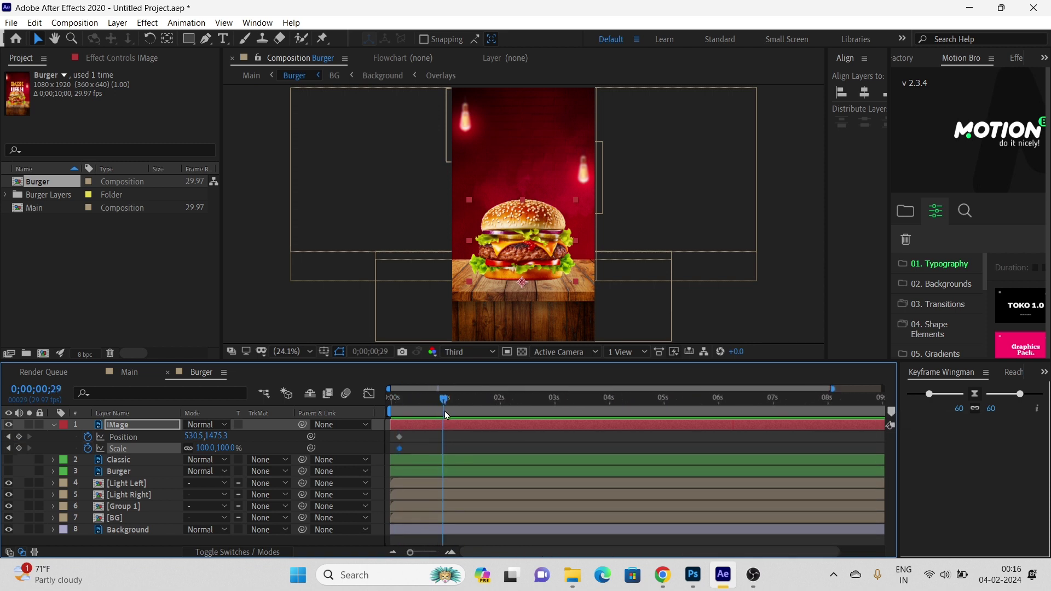
pyautogui.click(19, 437)
pyautogui.click(19, 448)
# At the first keyframe (0;00;00;05), raise the burger out of frame by setting its vertical position to about -39.7
pyautogui.click(8, 448)
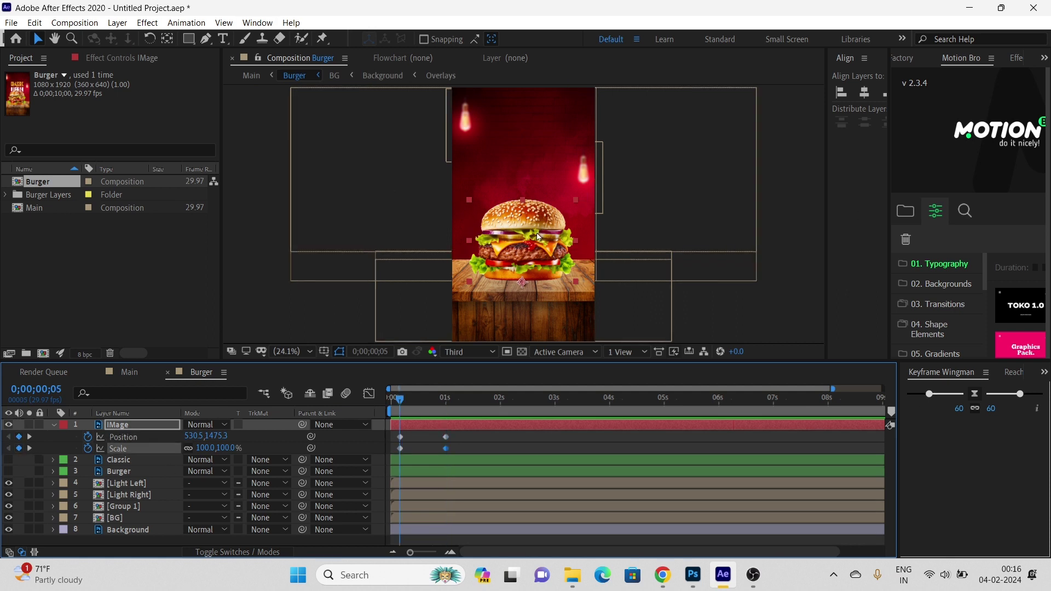
pyautogui.moveTo(546, 217); pyautogui.dragTo(545, 235)
pyautogui.moveTo(210, 436); pyautogui.dragTo(1, 423)
pyautogui.moveTo(211, 438); pyautogui.dragTo(160, 433)
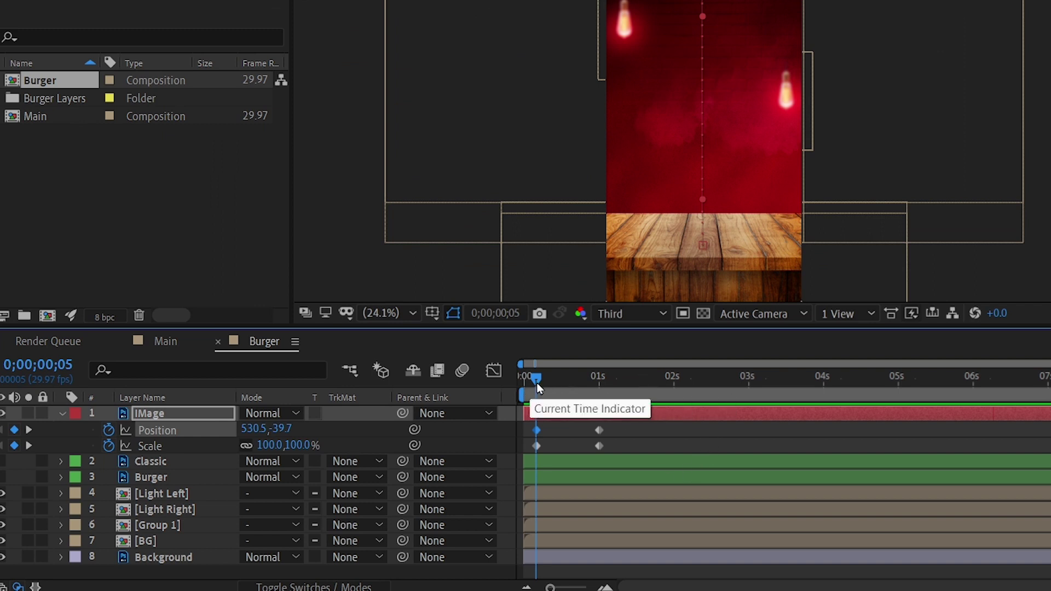
# At 0;00;00;17, unlink the IMage layer's scale dimensions and stretch the burger vertically to 131%
pyautogui.moveTo(536, 378); pyautogui.dragTo(566, 392)
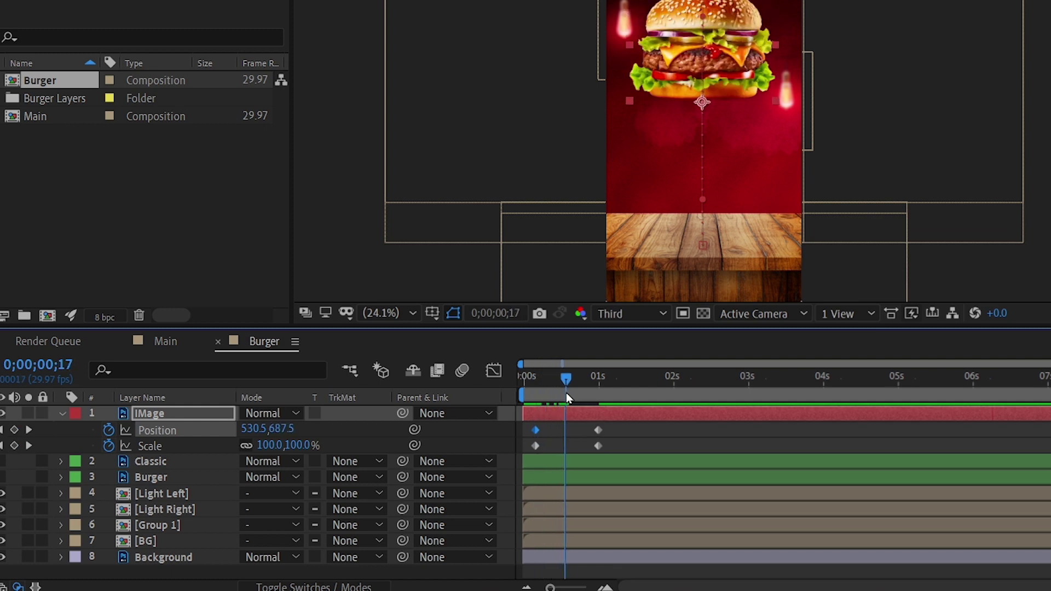
pyautogui.click(243, 446)
pyautogui.moveTo(296, 446); pyautogui.dragTo(315, 432)
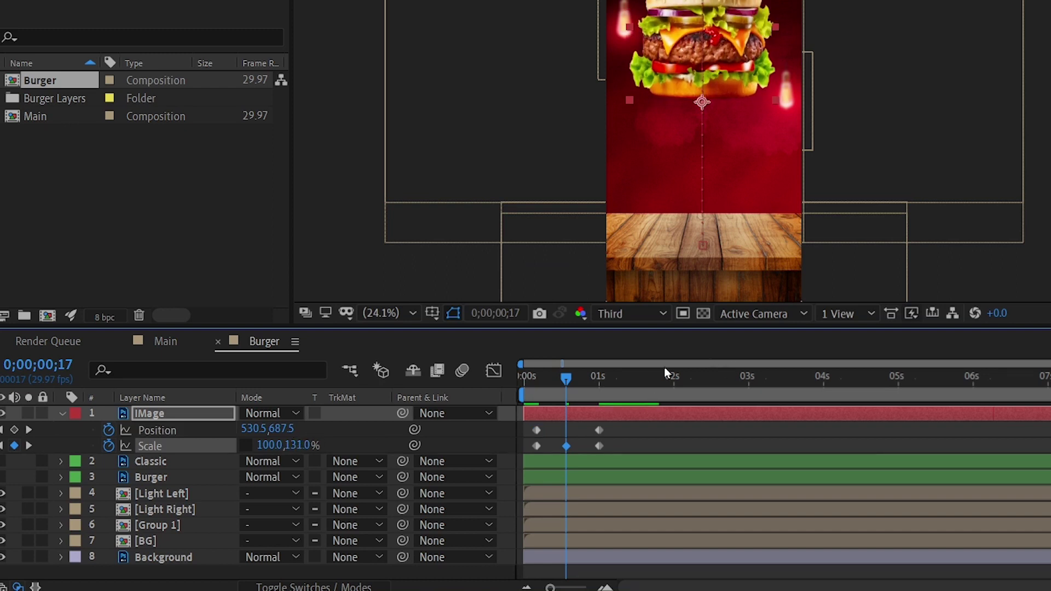
# Preview the burger drop, and at the 1-second keyframe squash the IMage layer's vertical scale to 90%
pyautogui.moveTo(571, 378); pyautogui.dragTo(536, 383)
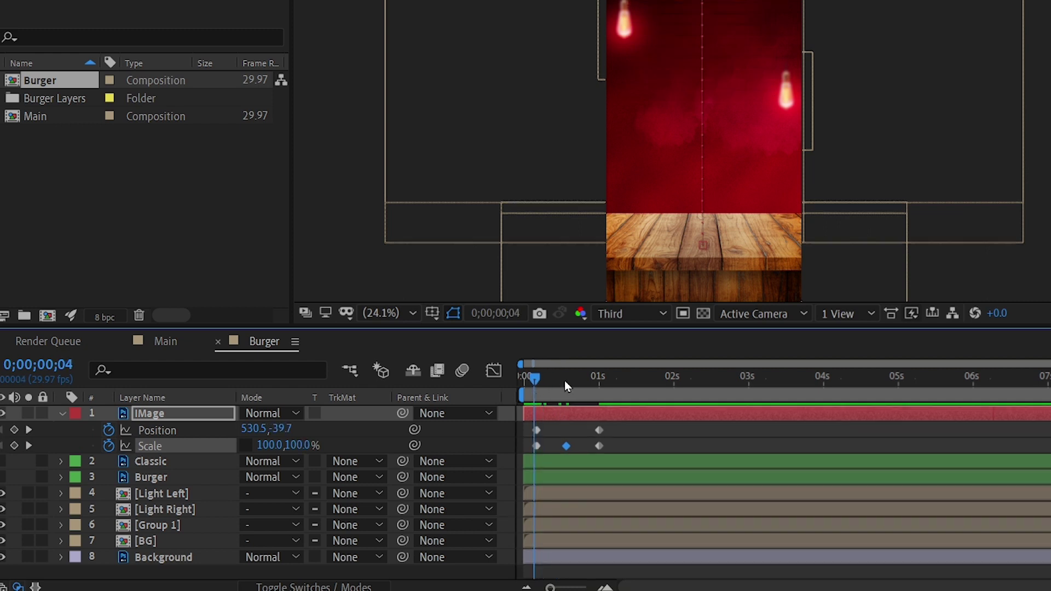
pyautogui.press('space')
pyautogui.press('space')
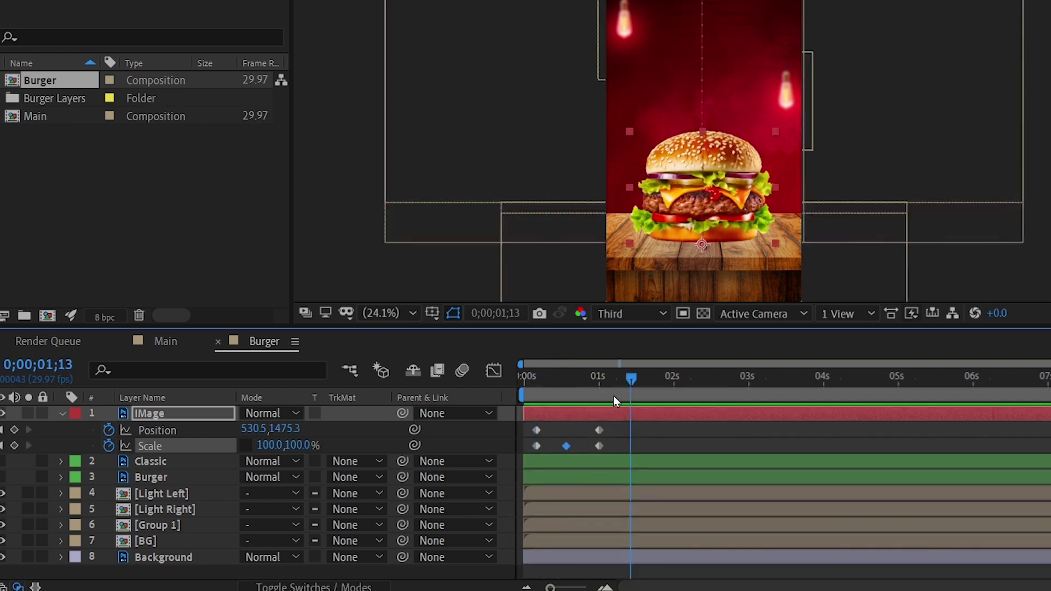
pyautogui.moveTo(630, 378); pyautogui.dragTo(608, 382)
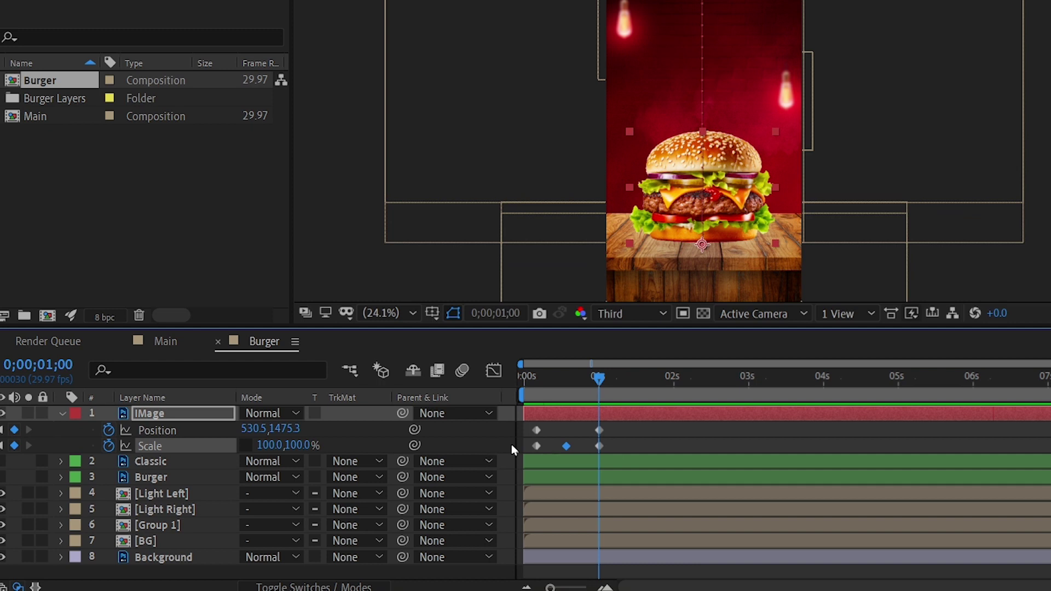
pyautogui.moveTo(298, 447); pyautogui.dragTo(294, 452)
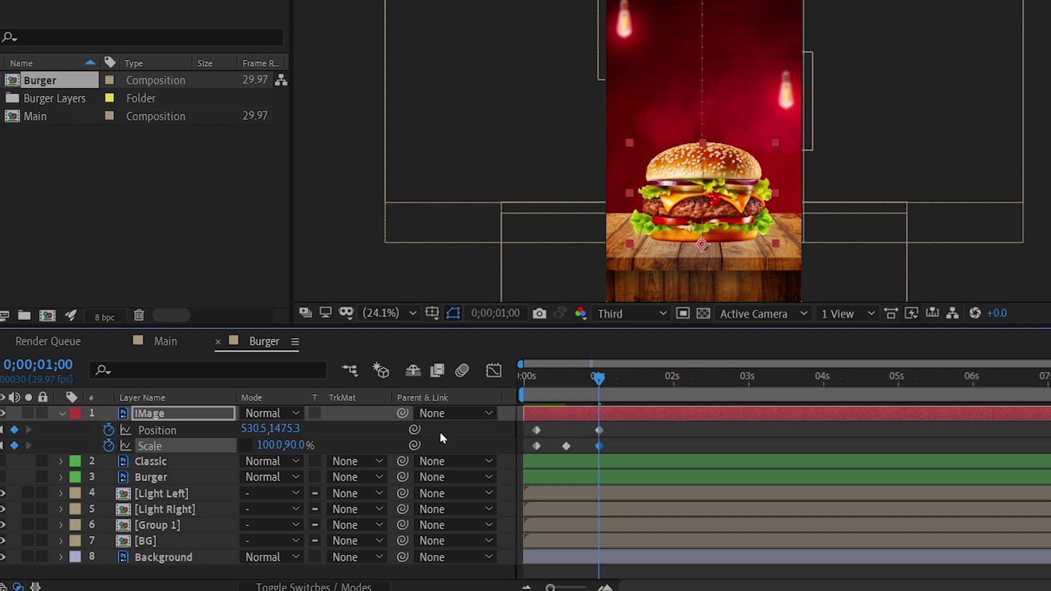
# At 0;00;01;11, set the IMage layer's vertical scale to 100% and play back the drop from the start
pyautogui.moveTo(601, 382); pyautogui.dragTo(629, 414)
pyautogui.click(303, 446)
pyautogui.write('10')
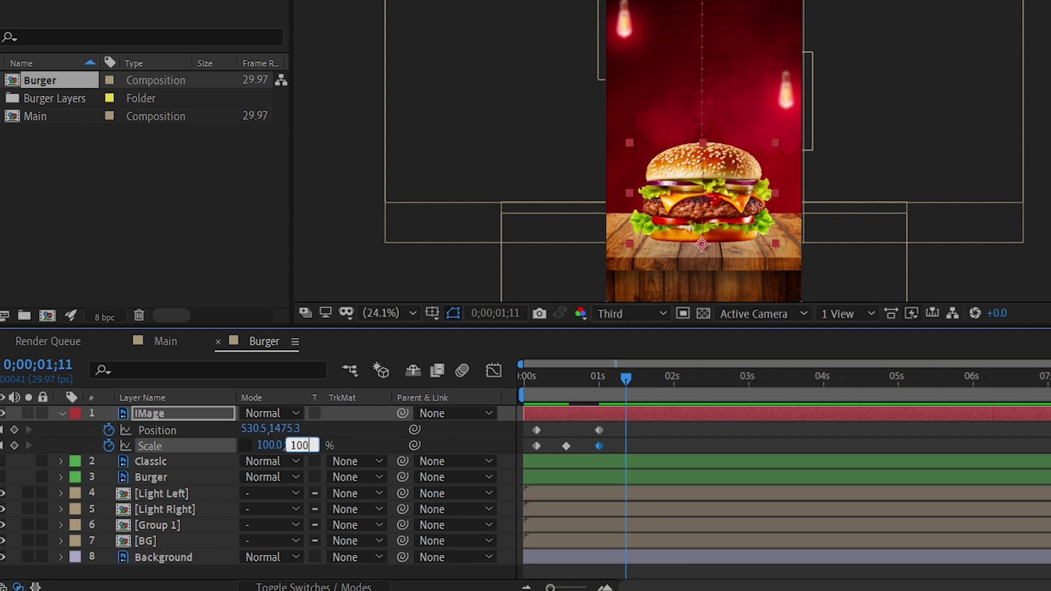
pyautogui.write('0')
pyautogui.press('Return')
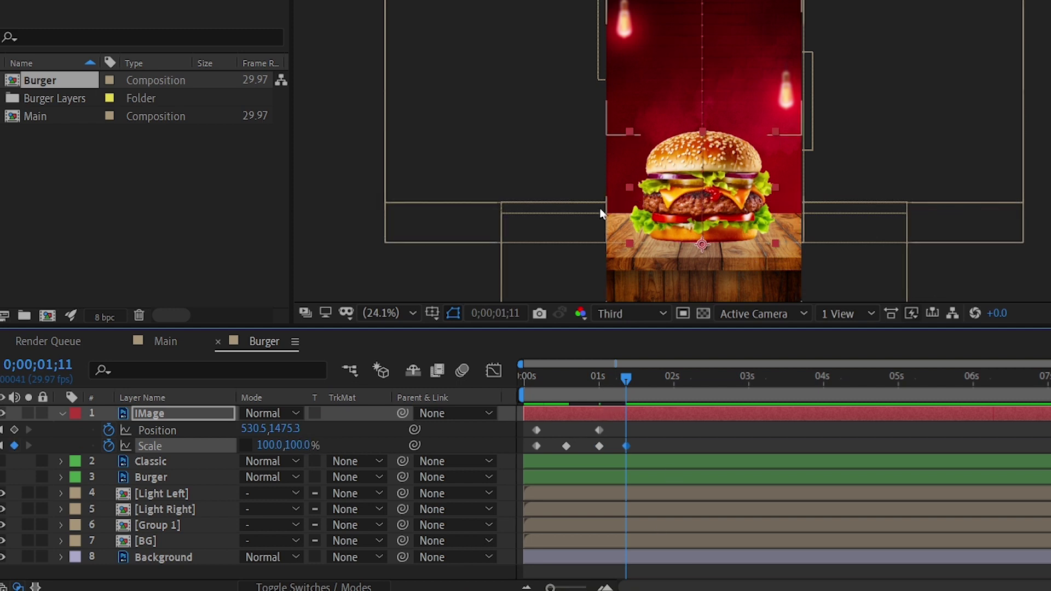
pyautogui.moveTo(563, 382); pyautogui.dragTo(516, 386)
pyautogui.press('space')
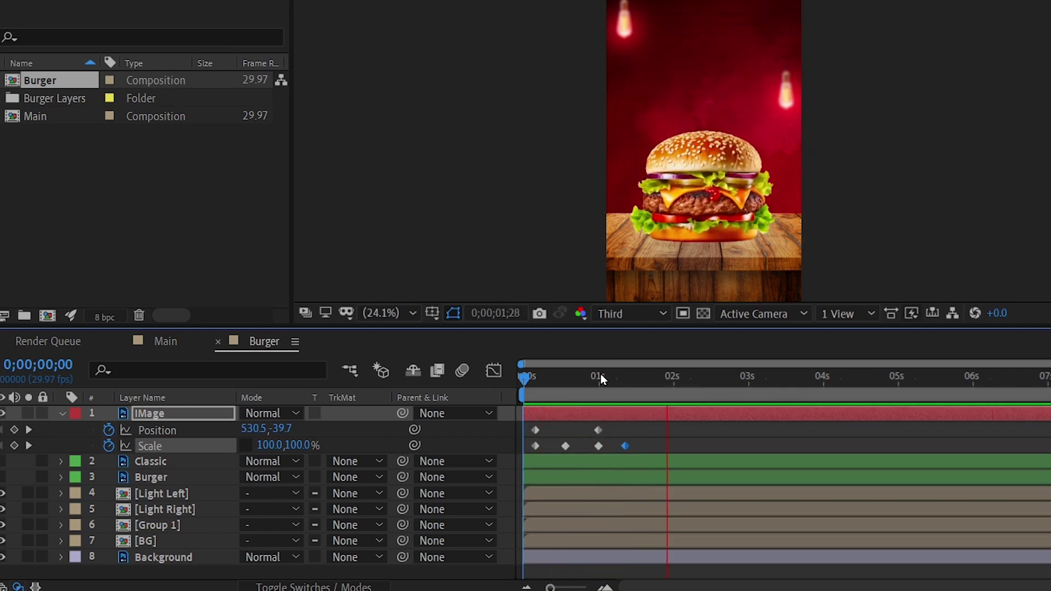
pyautogui.press('space')
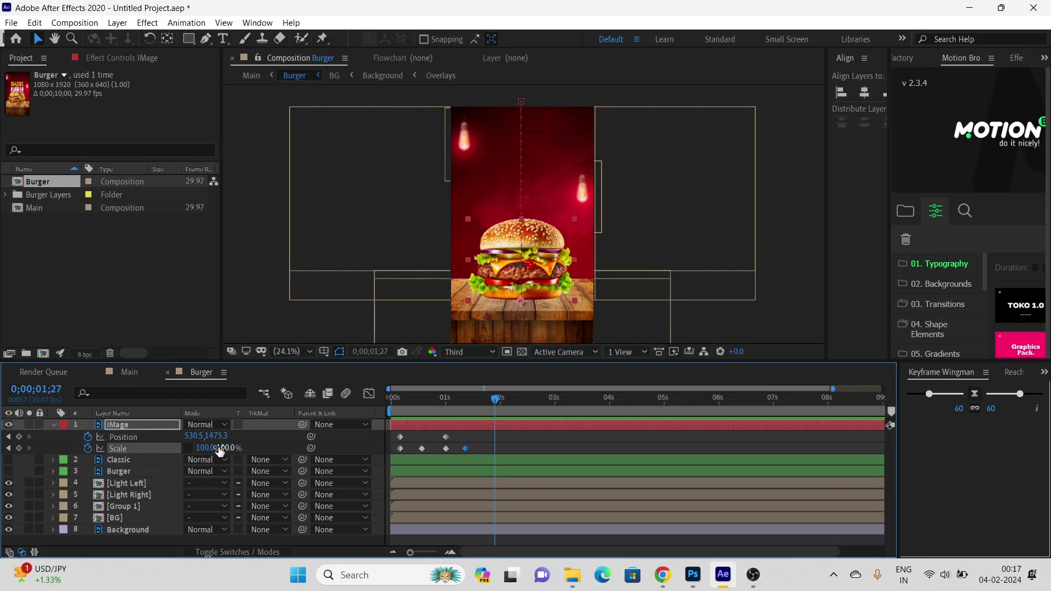
# Enable motion blur on the IMage layer and apply Easy Ease to all its Position and Scale keyframes
pyautogui.click(229, 550)
pyautogui.click(240, 425)
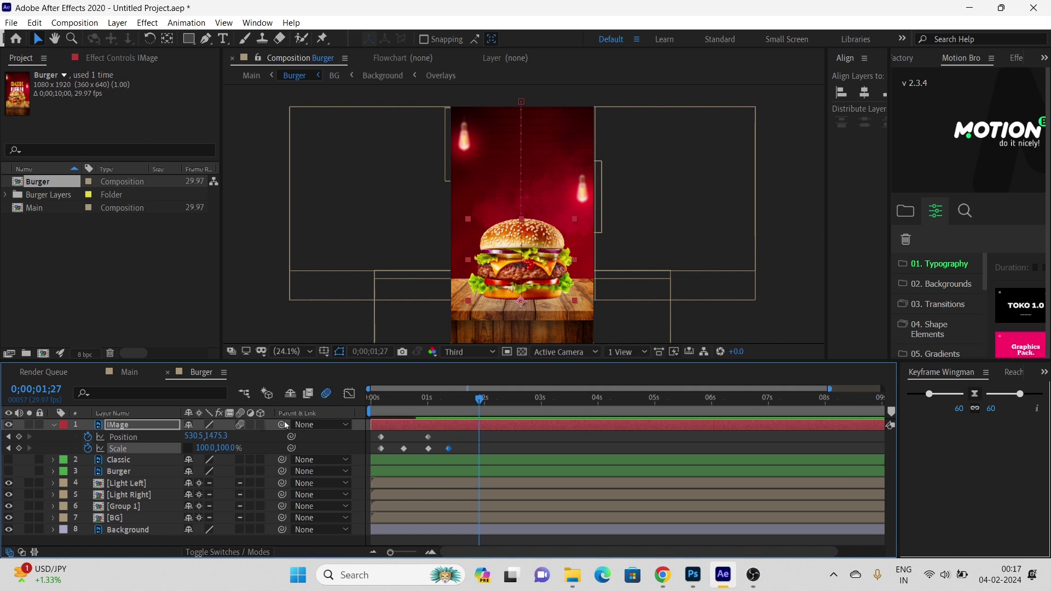
pyautogui.moveTo(499, 434); pyautogui.dragTo(378, 454)
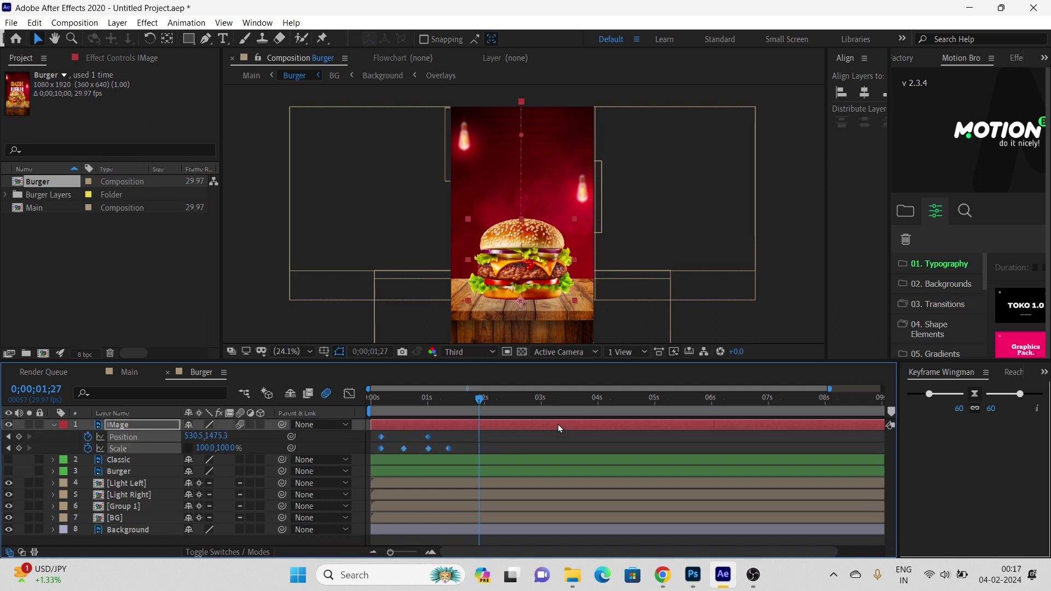
pyautogui.rightClick(451, 448)
pyautogui.moveTo(512, 438)
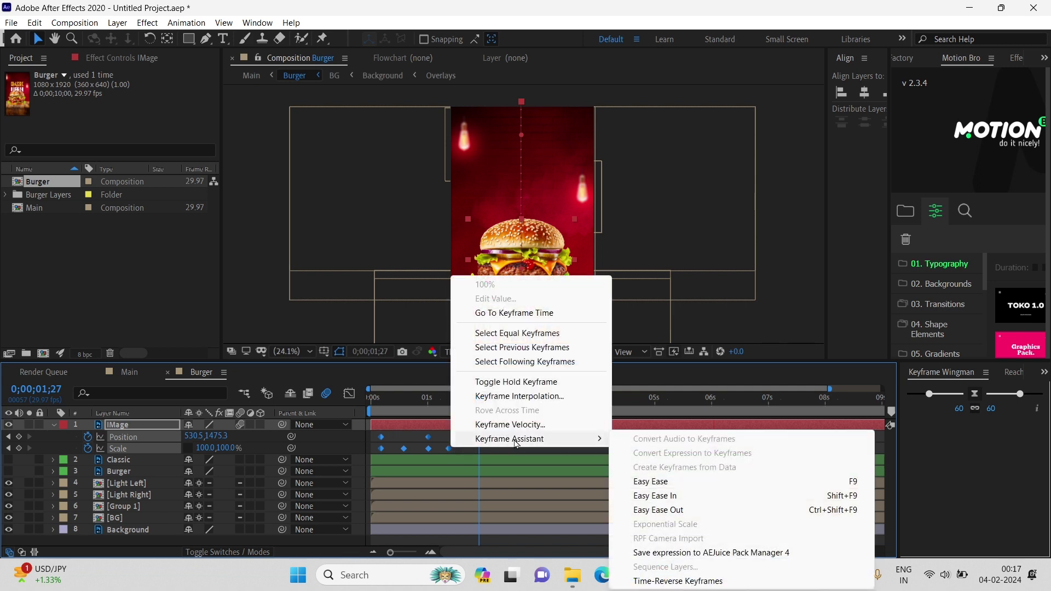
pyautogui.click(684, 485)
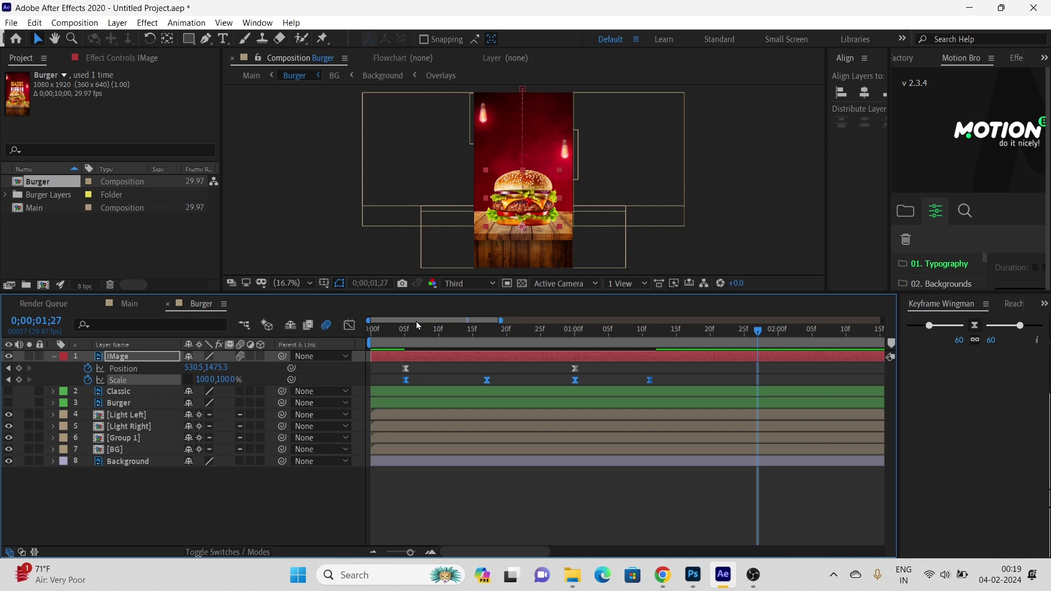
# In the Scale speed graph, extend the last keyframe's incoming easing handle to 100% influence
pyautogui.click(349, 324)
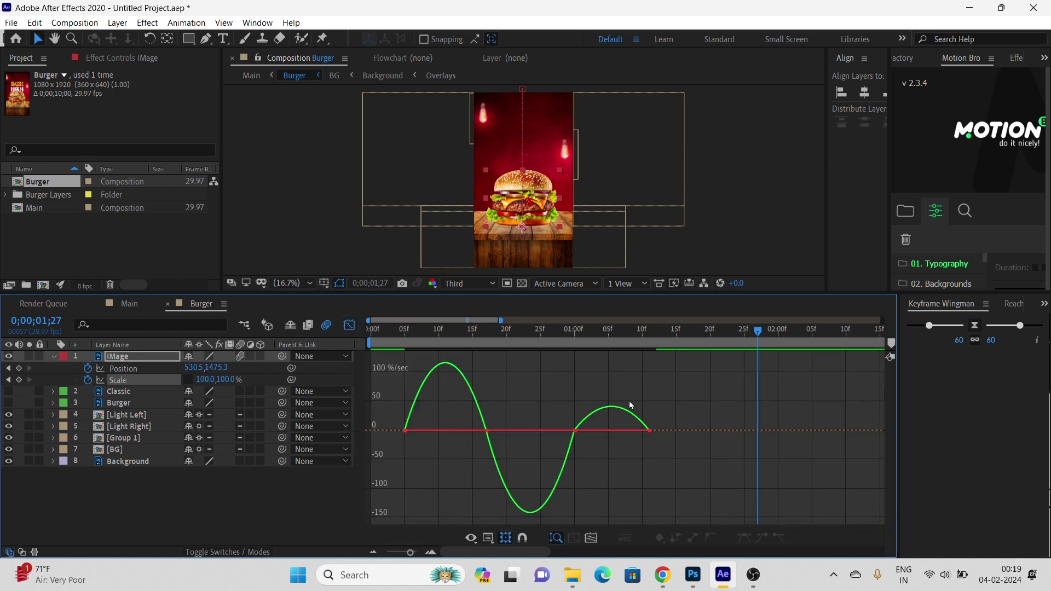
pyautogui.moveTo(692, 398); pyautogui.dragTo(618, 457)
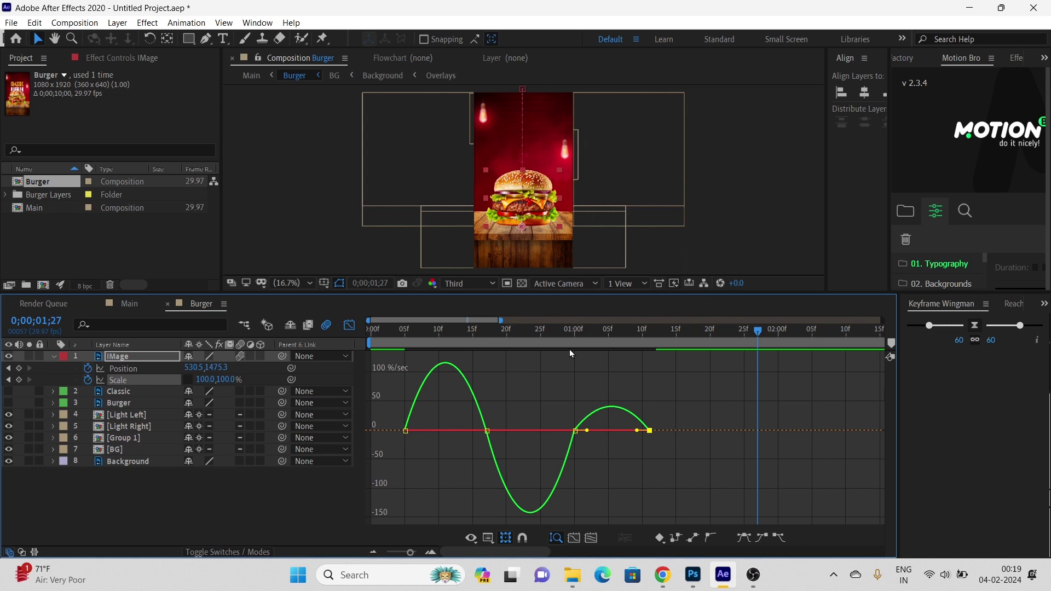
pyautogui.moveTo(575, 293); pyautogui.dragTo(592, 228)
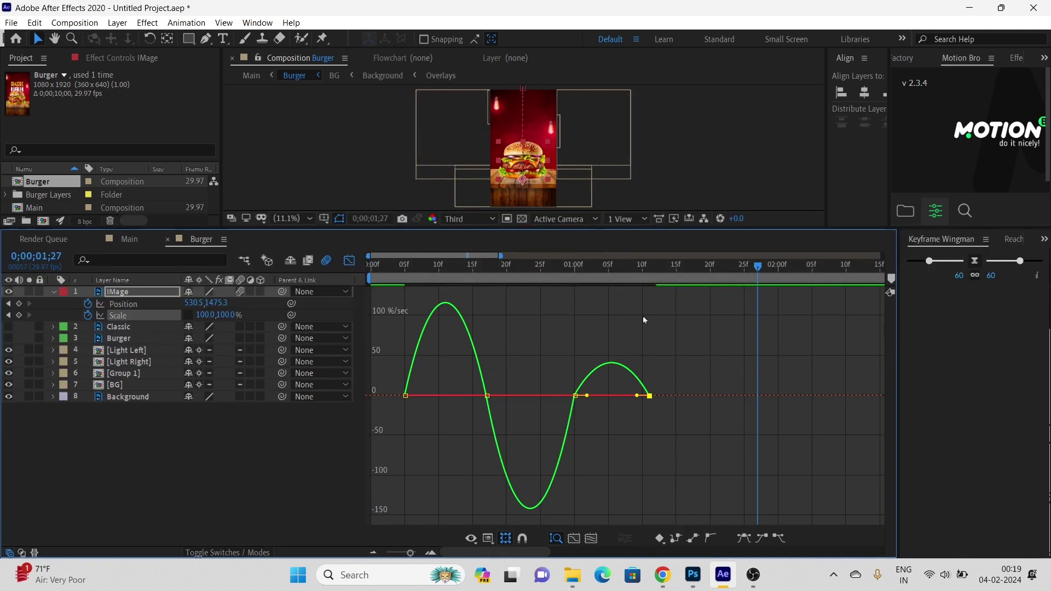
pyautogui.moveTo(705, 353); pyautogui.dragTo(635, 418)
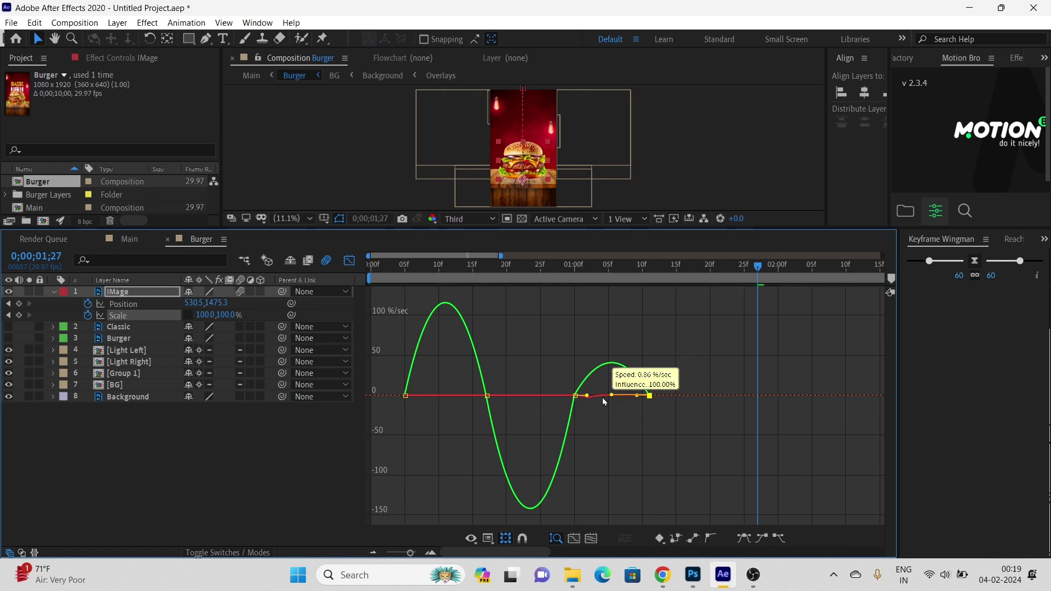
pyautogui.moveTo(674, 383); pyautogui.dragTo(638, 397)
pyautogui.moveTo(620, 399)
pyautogui.mouseDown()
pyautogui.moveTo(596, 398)
pyautogui.moveTo(636, 398)
pyautogui.moveTo(552, 380)
pyautogui.moveTo(615, 398)
pyautogui.mouseUp()
# Extend the easing handles between the 0;00;00;17 and 1-second Scale keyframes to form a sharp speed peak, and preview the motion
pyautogui.moveTo(583, 479); pyautogui.dragTo(511, 473)
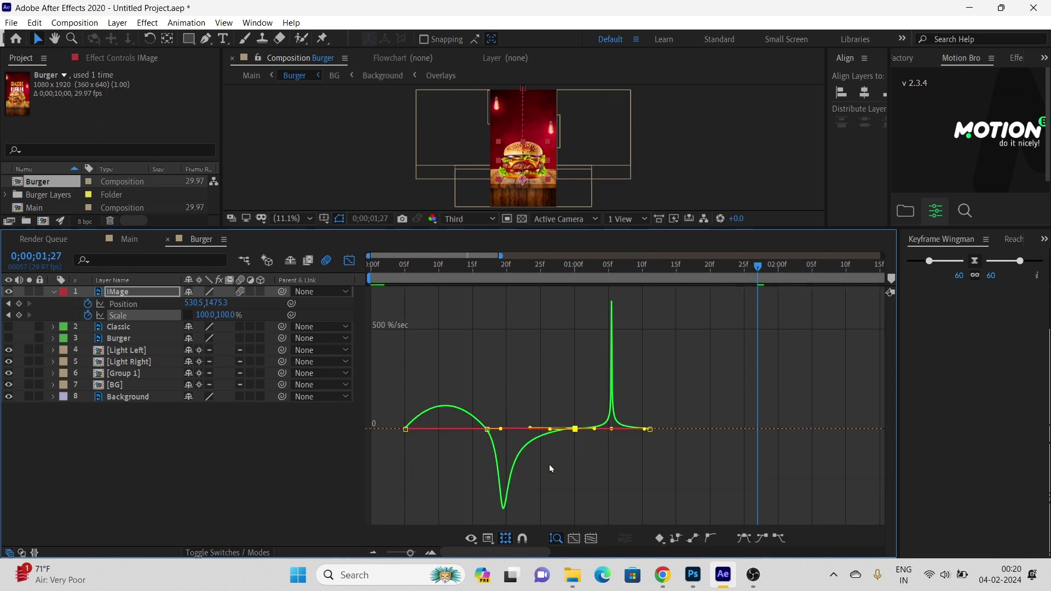
pyautogui.click(550, 466)
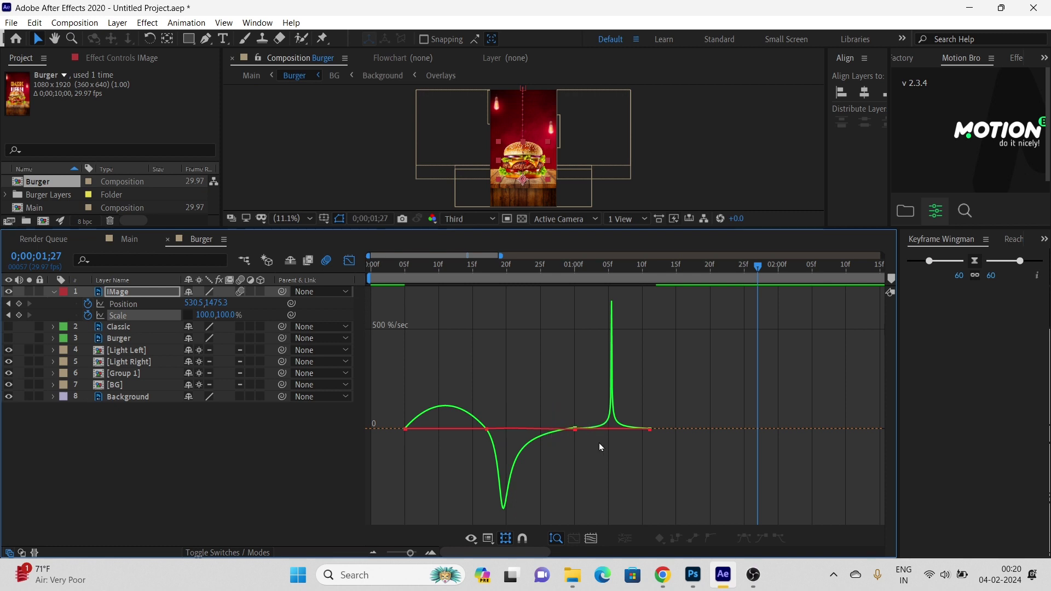
pyautogui.moveTo(586, 452); pyautogui.dragTo(555, 429)
pyautogui.moveTo(471, 454); pyautogui.dragTo(507, 428)
pyautogui.moveTo(501, 428); pyautogui.dragTo(532, 429)
pyautogui.click(480, 266)
pyautogui.press('space')
pyautogui.press('space')
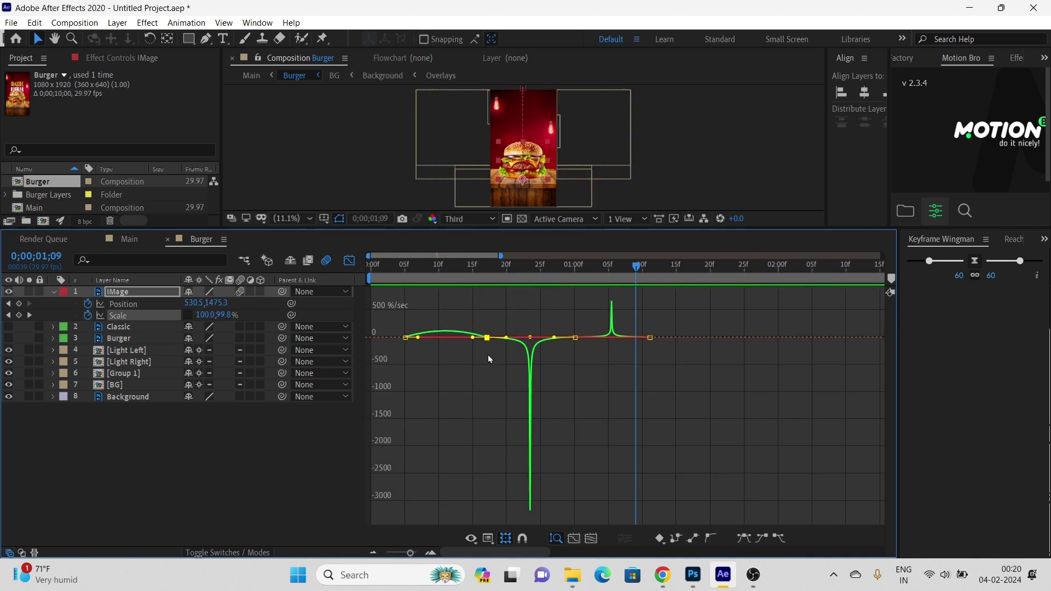
# Extend the easing handles between the first two Scale keyframes into a sharp speed peak and preview the drop
pyautogui.moveTo(473, 338)
pyautogui.mouseDown()
pyautogui.moveTo(425, 345)
pyautogui.moveTo(460, 338)
pyautogui.mouseUp()
pyautogui.click(405, 338)
pyautogui.click(406, 268)
pyautogui.press('space')
pyautogui.press('space')
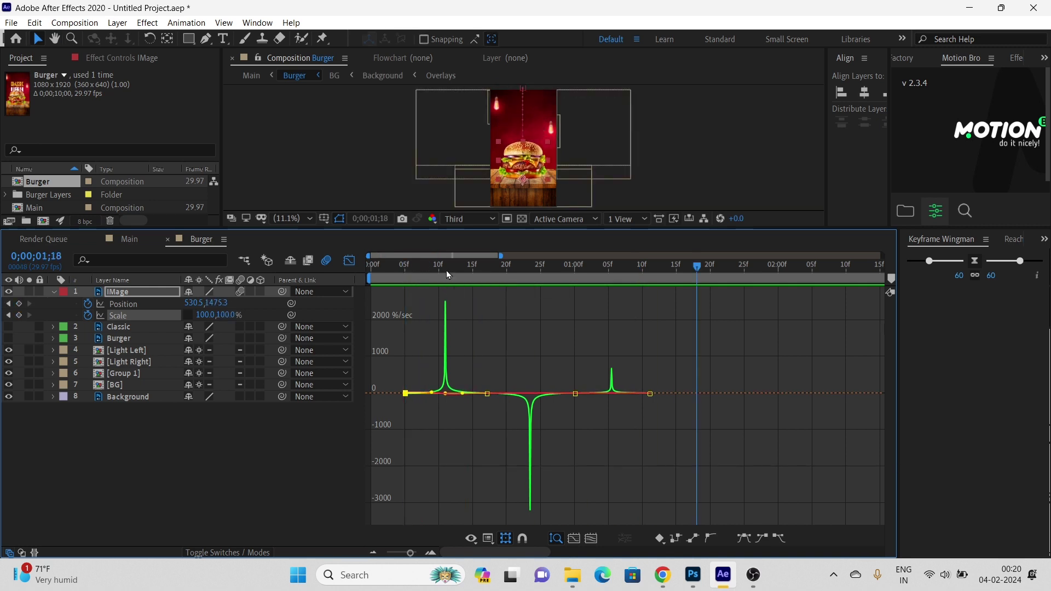
# Reshape the easing between the two Position keyframes in the speed graph, undoing the last adjustment, and return to the layer bars
pyautogui.click(351, 260)
pyautogui.moveTo(682, 299); pyautogui.dragTo(395, 307)
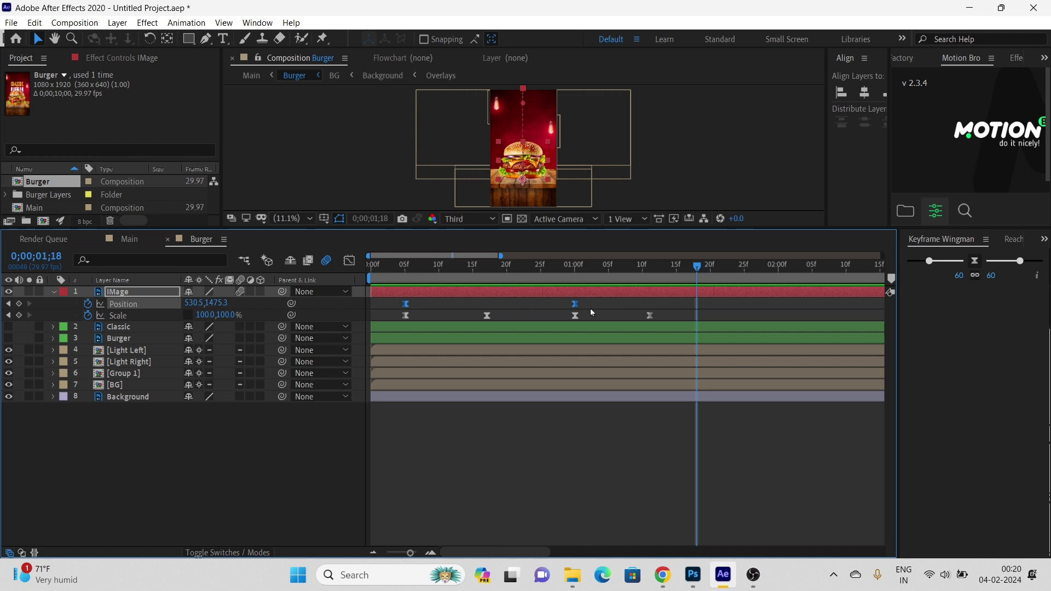
pyautogui.click(349, 261)
pyautogui.moveTo(545, 508); pyautogui.dragTo(488, 509)
pyautogui.click(432, 509)
pyautogui.click(444, 509)
pyautogui.hotkey('ctrl', 'z')
pyautogui.click(348, 259)
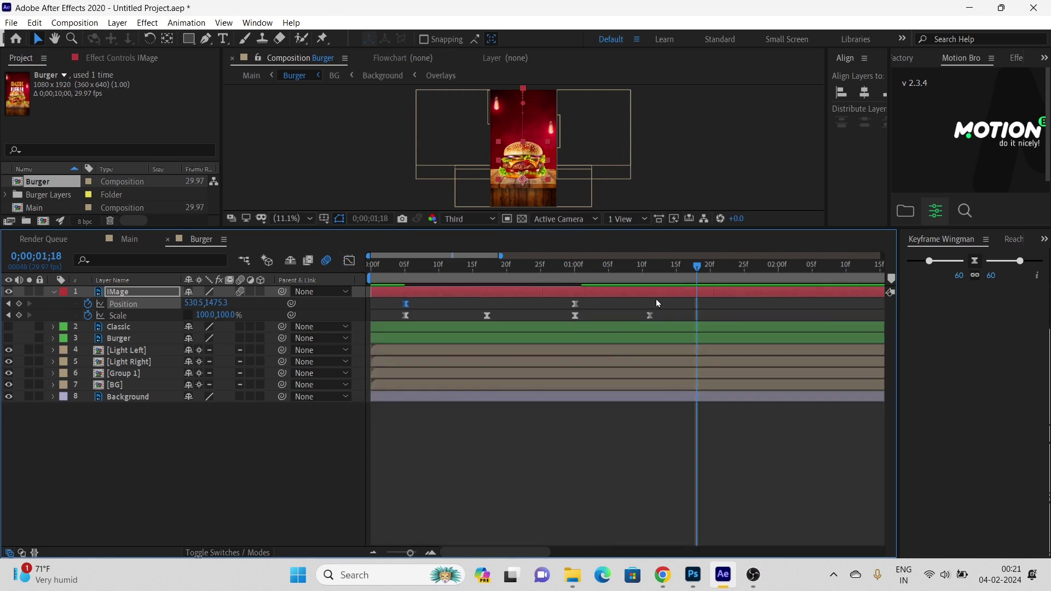
# Compress all Position and Scale keyframes proportionally so the last one falls at about 0;00;00;24, and preview the faster drop
pyautogui.moveTo(656, 298); pyautogui.dragTo(395, 322)
pyautogui.moveTo(650, 316); pyautogui.dragTo(535, 327)
pyautogui.click(385, 267)
pyautogui.press('space')
pyautogui.press('space')
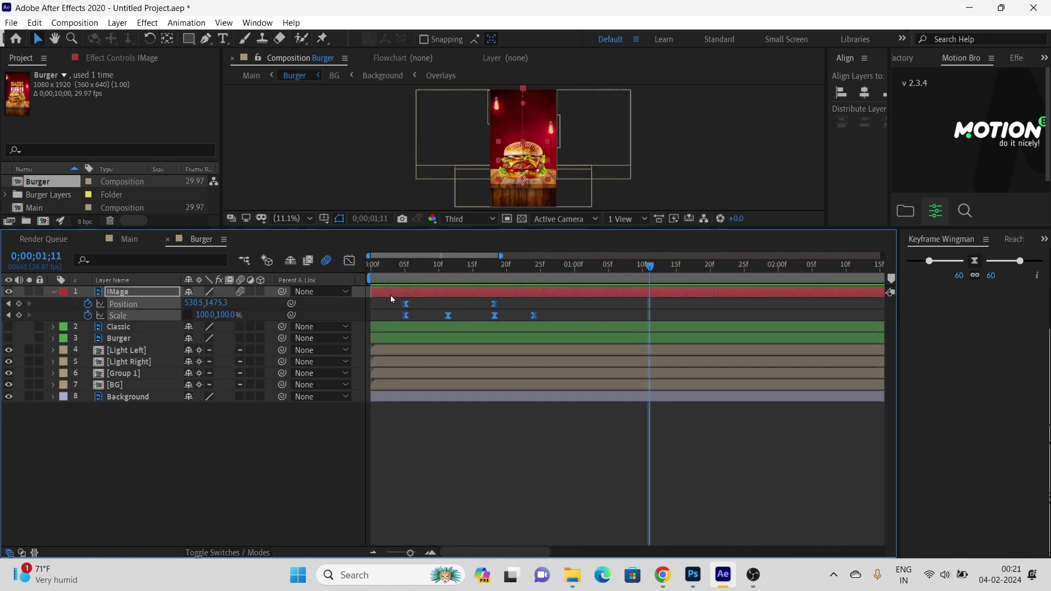
pyautogui.moveTo(529, 230); pyautogui.dragTo(521, 357)
pyautogui.press('space')
pyautogui.press('space')
# With no layer selected, draw a wide, flat black ellipse on the tabletop where the burger lands
pyautogui.moveTo(470, 404); pyautogui.dragTo(448, 421)
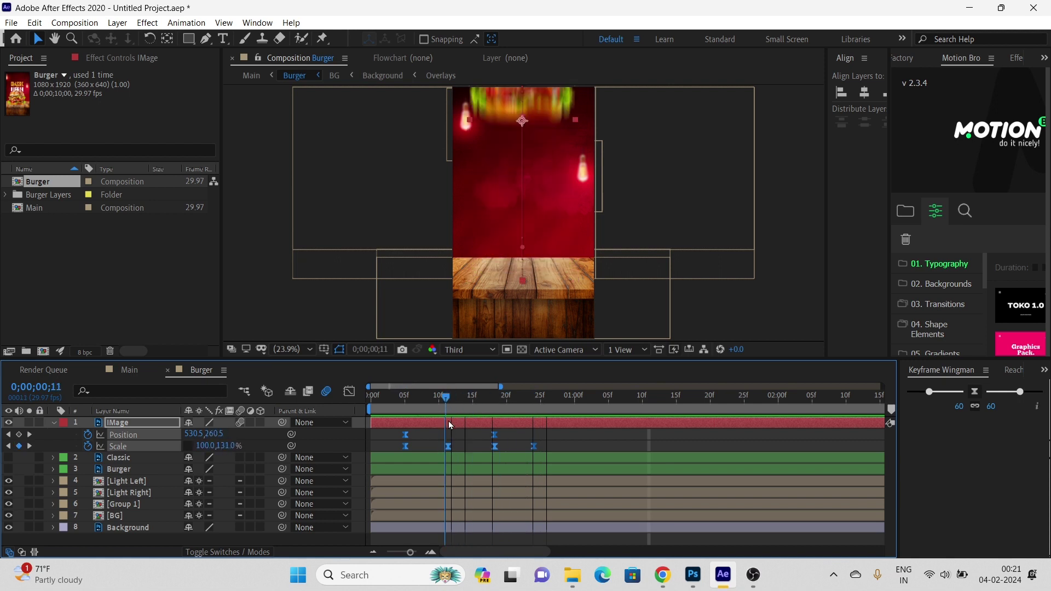
pyautogui.click(277, 281)
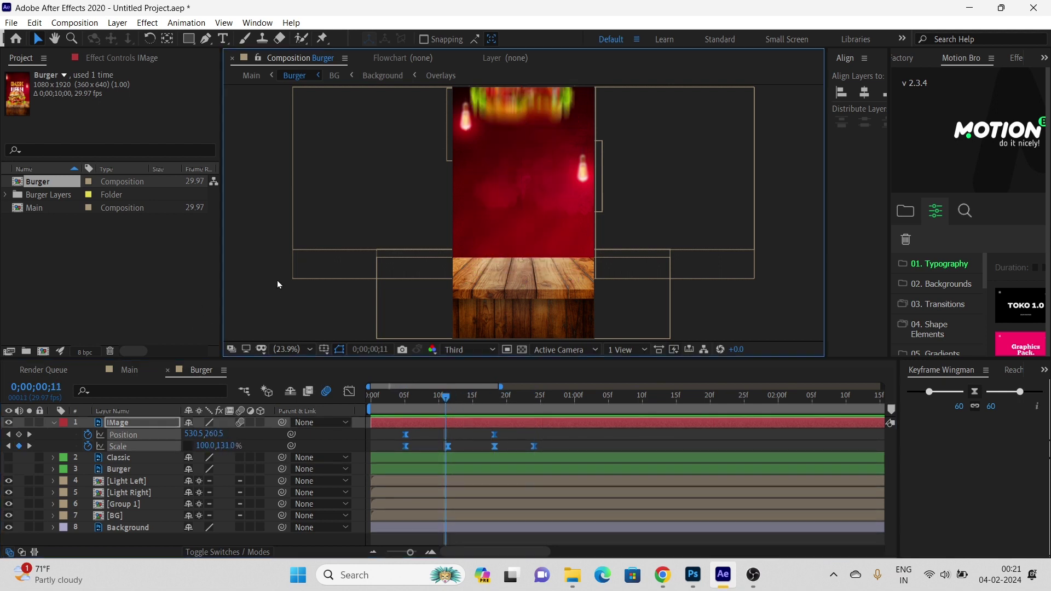
pyautogui.click(192, 43)
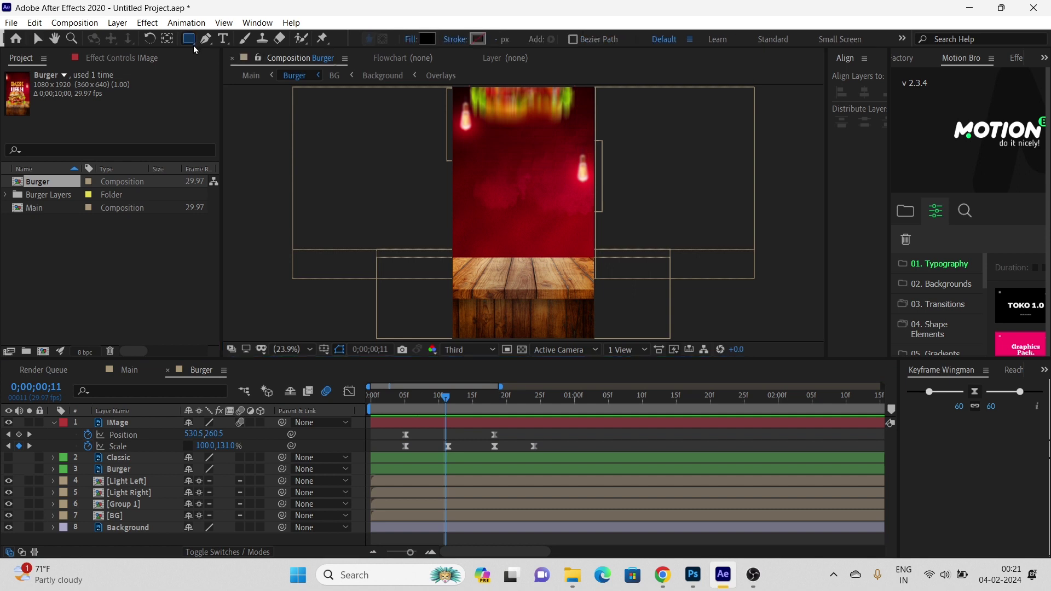
pyautogui.click(242, 68)
pyautogui.moveTo(481, 254); pyautogui.dragTo(577, 277)
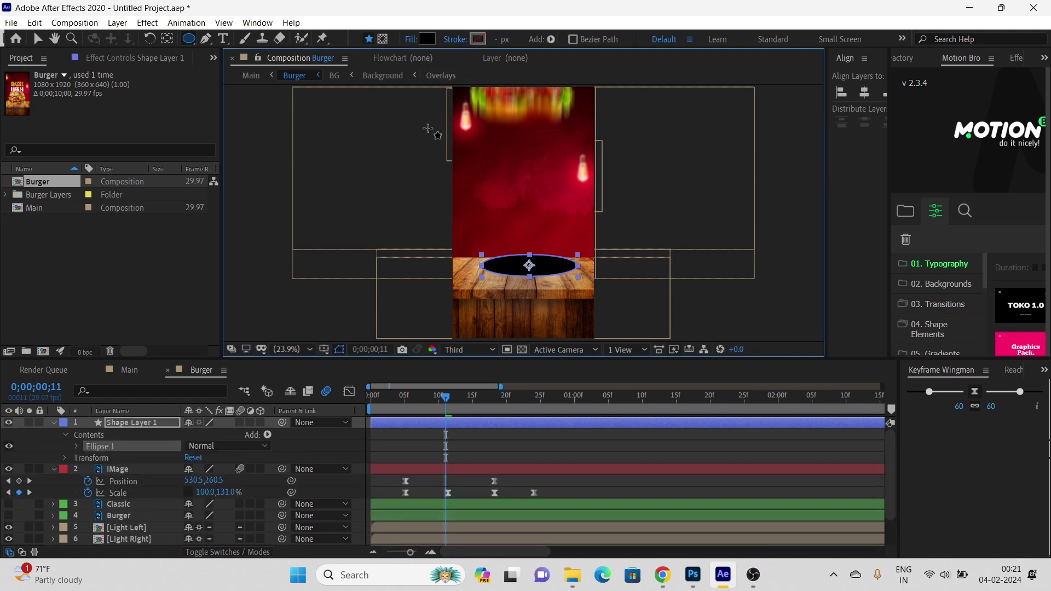
# Reduce the ellipse layer's opacity to 78% and switch back to the Selection tool
pyautogui.click(146, 423)
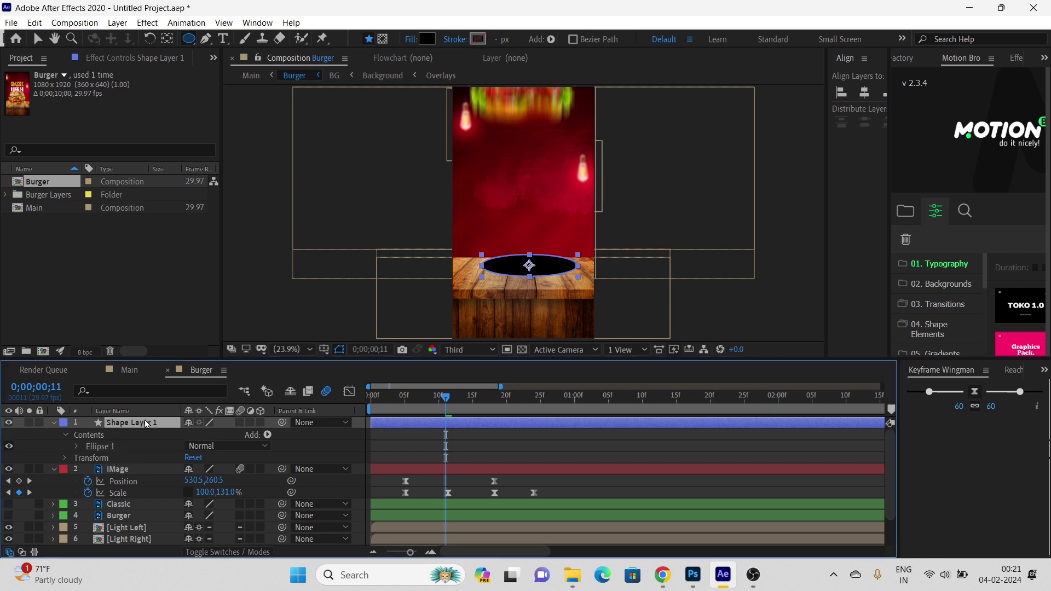
pyautogui.press('t')
pyautogui.moveTo(194, 436)
pyautogui.mouseDown()
pyautogui.moveTo(162, 435)
pyautogui.moveTo(176, 433)
pyautogui.mouseUp()
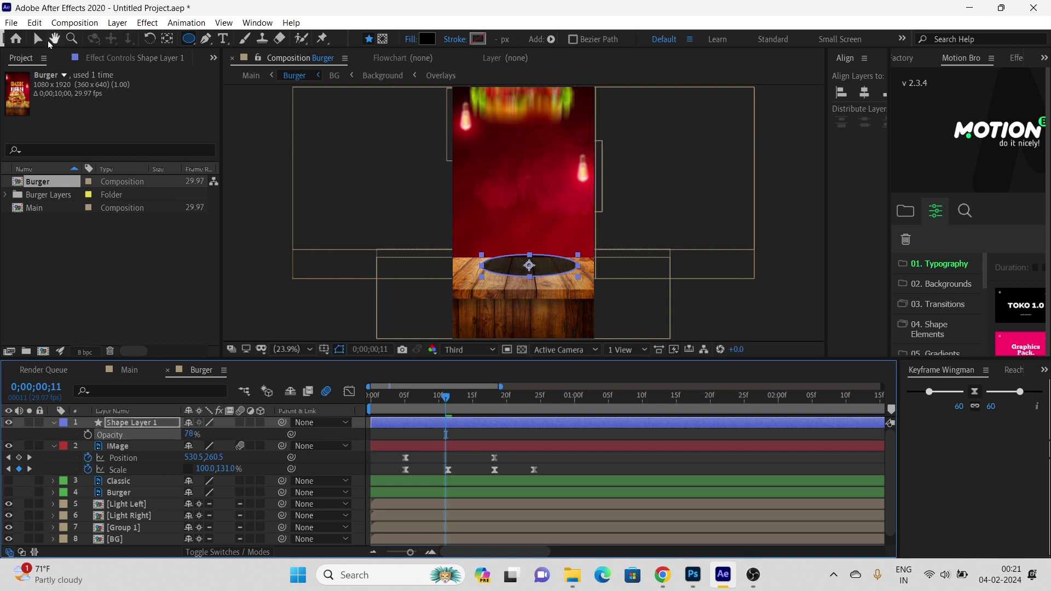
pyautogui.click(37, 38)
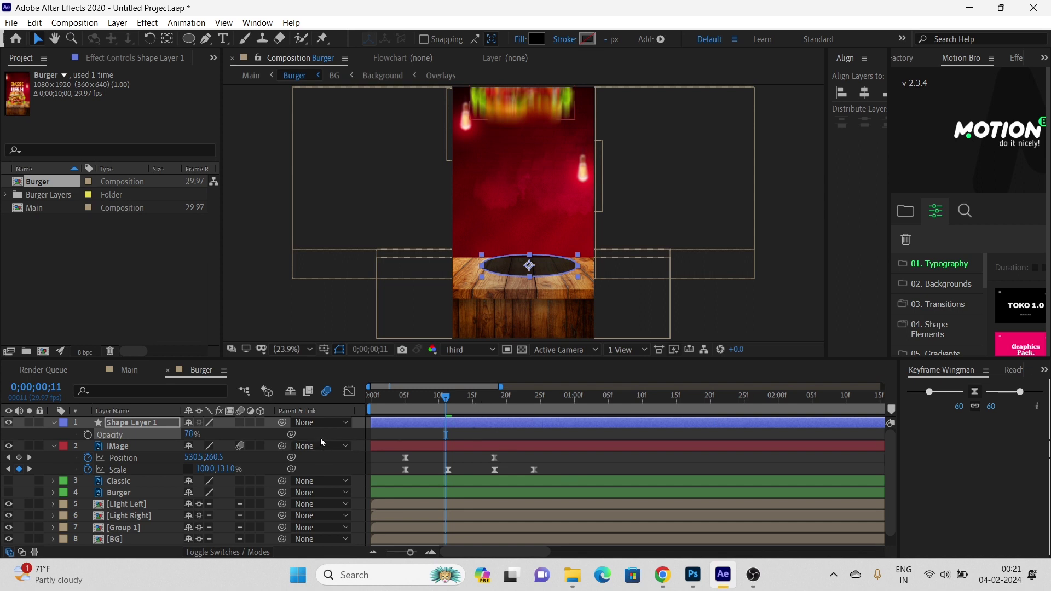
# Apply the Gaussian Blur effect to the ellipse layer with a blurriness of 4.6
pyautogui.hotkey('ctrl', 'space')
pyautogui.write('ga')
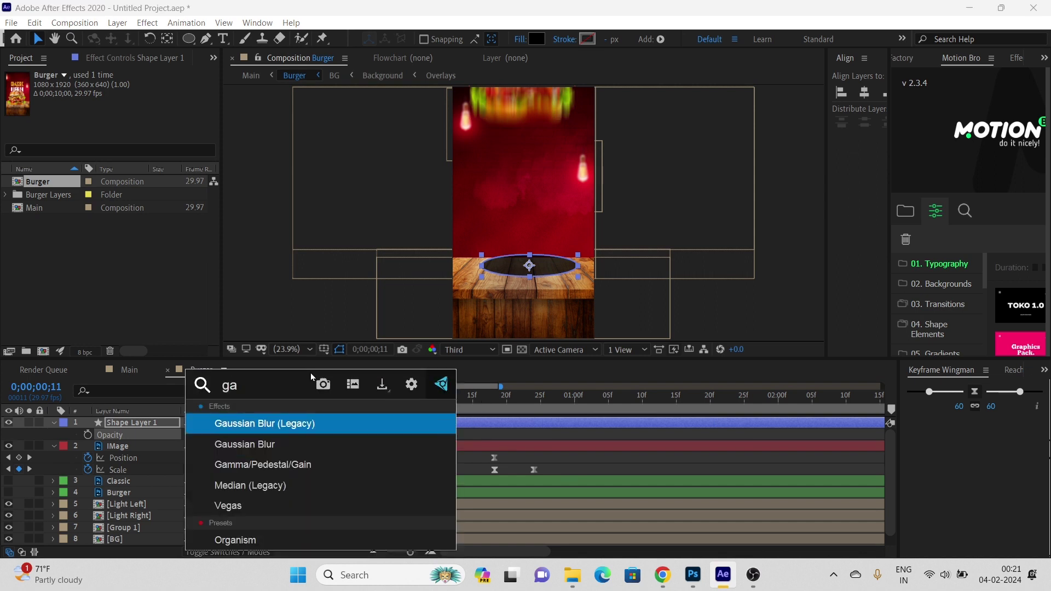
pyautogui.write('u')
pyautogui.press('Down')
pyautogui.press('Return')
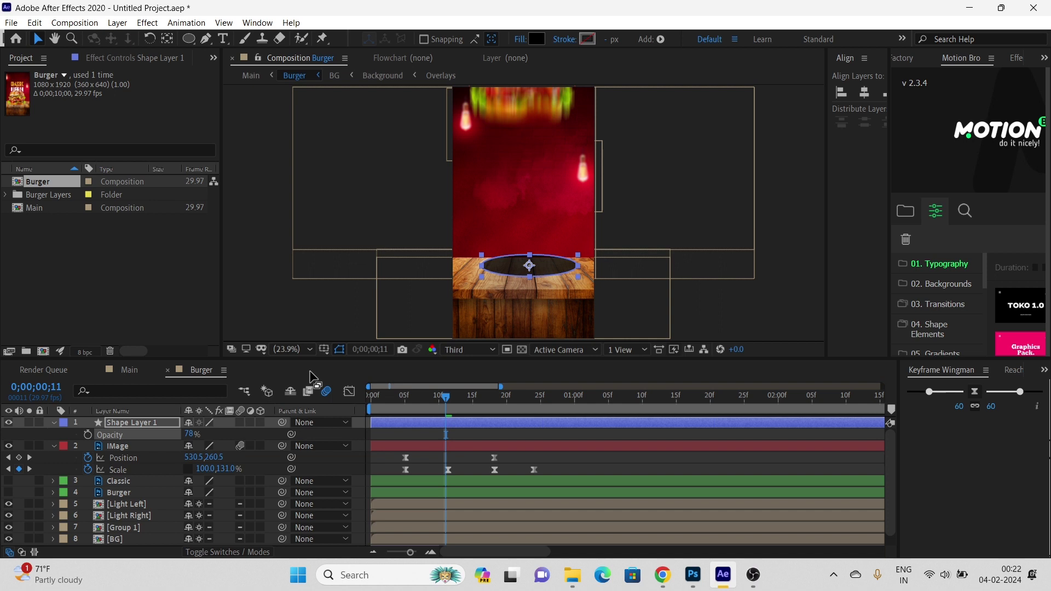
pyautogui.moveTo(127, 97); pyautogui.dragTo(155, 97)
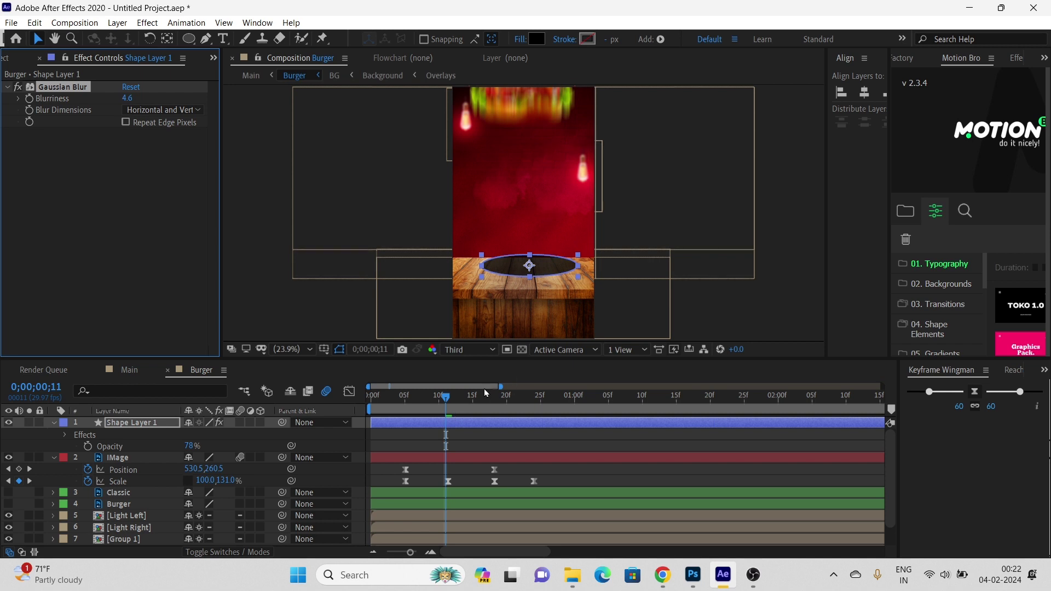
# Move Shape Layer 1 beneath the IMage layer and enlarge it to 135%, positioned under the base of the burger
pyautogui.moveTo(444, 402); pyautogui.dragTo(516, 412)
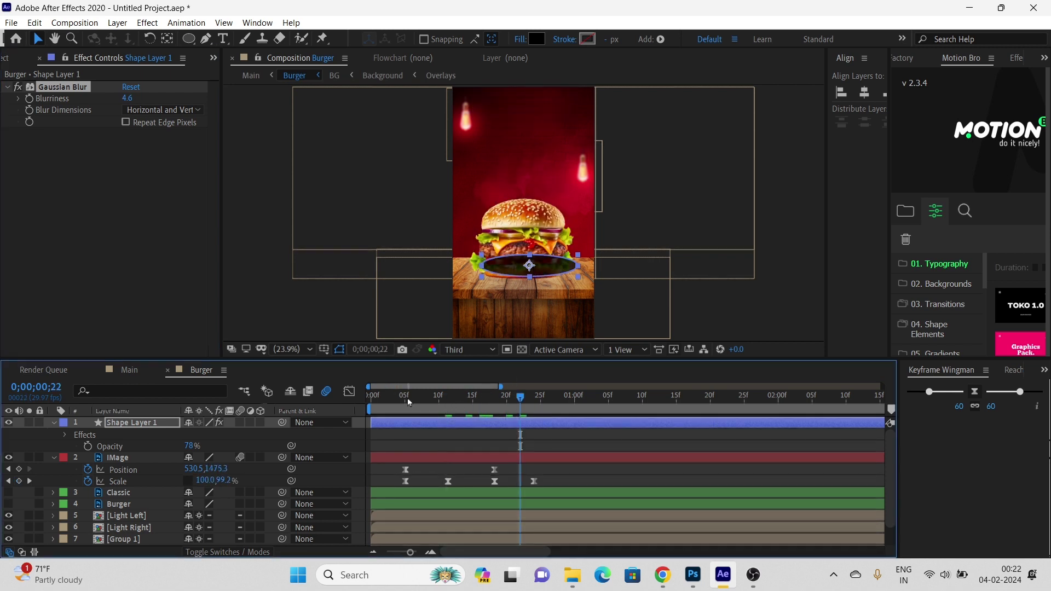
pyautogui.moveTo(145, 424); pyautogui.dragTo(227, 469)
pyautogui.press('s')
pyautogui.moveTo(584, 267); pyautogui.dragTo(581, 269)
pyautogui.click(206, 469)
pyautogui.write('135')
pyautogui.press('Return')
pyautogui.press('Down')
pyautogui.press('Down')
pyautogui.press('Down')
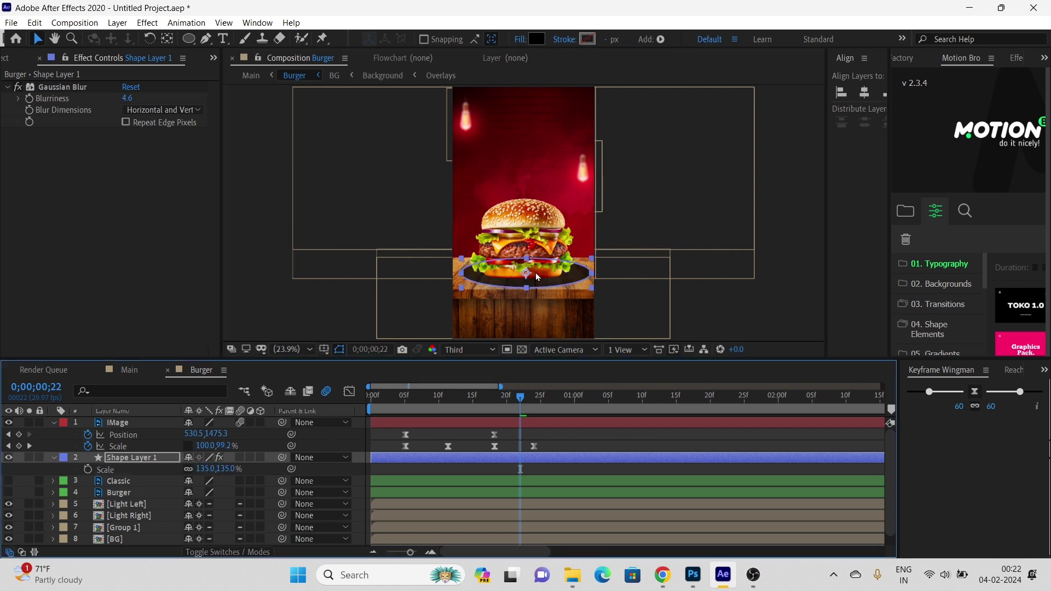
# Nudge Shape Layer 1 under the burger's base and align it to the horizontal center of the composition
pyautogui.press('Left')
pyautogui.press('Left')
pyautogui.press('Left')
pyautogui.press('Left')
pyautogui.press('super+n')
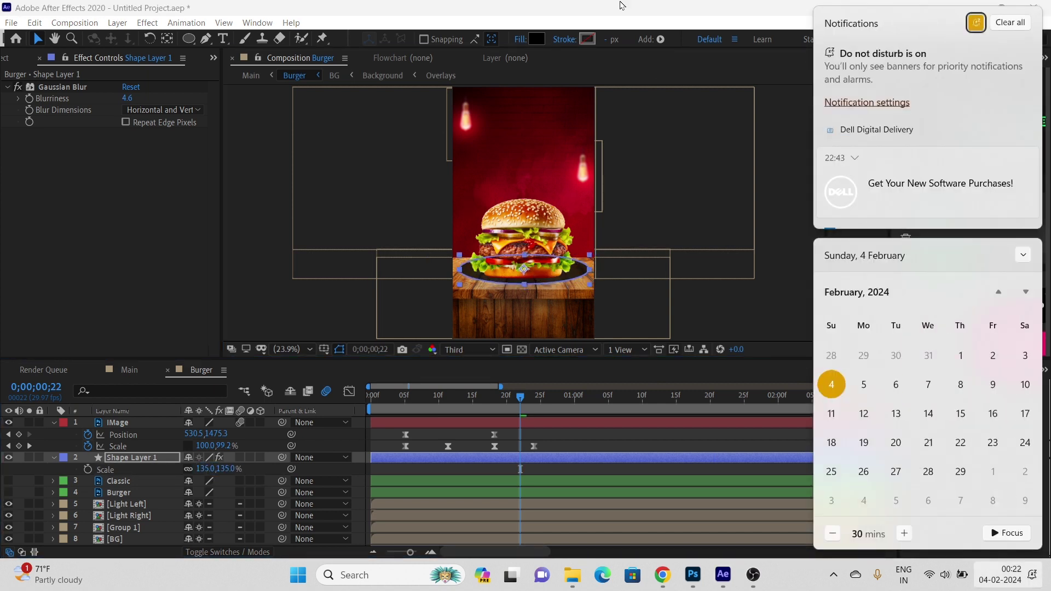
pyautogui.click(620, 4)
pyautogui.click(863, 93)
pyautogui.click(549, 281)
pyautogui.press('Down')
pyautogui.press('Down')
# Animate Shape Layer 1's scale from 0% at frame 11 to 135% at frame 18 and preview the result
pyautogui.moveTo(475, 403); pyautogui.dragTo(446, 402)
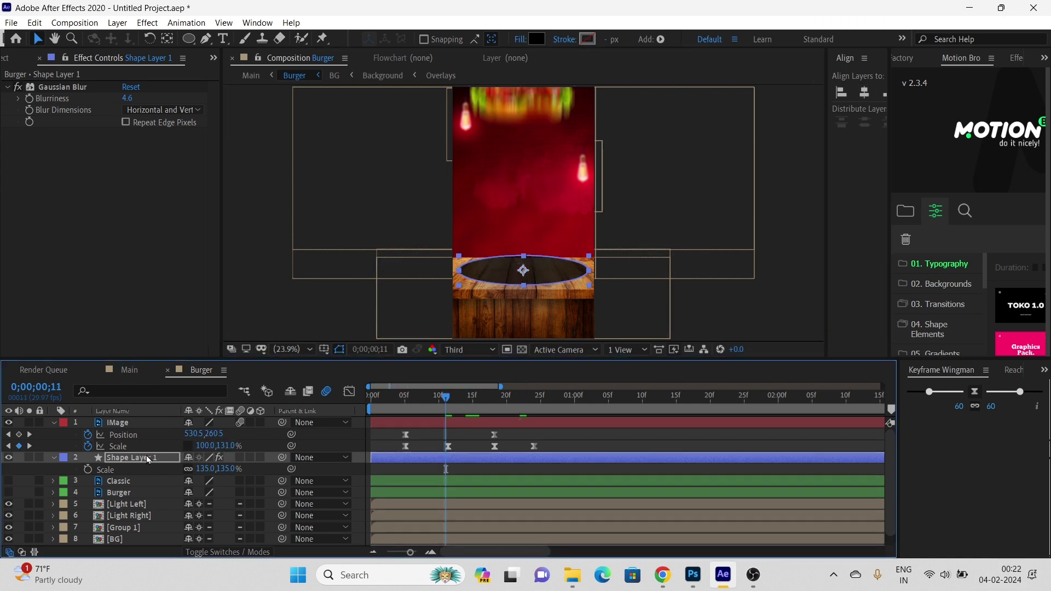
pyautogui.click(90, 472)
pyautogui.click(482, 404)
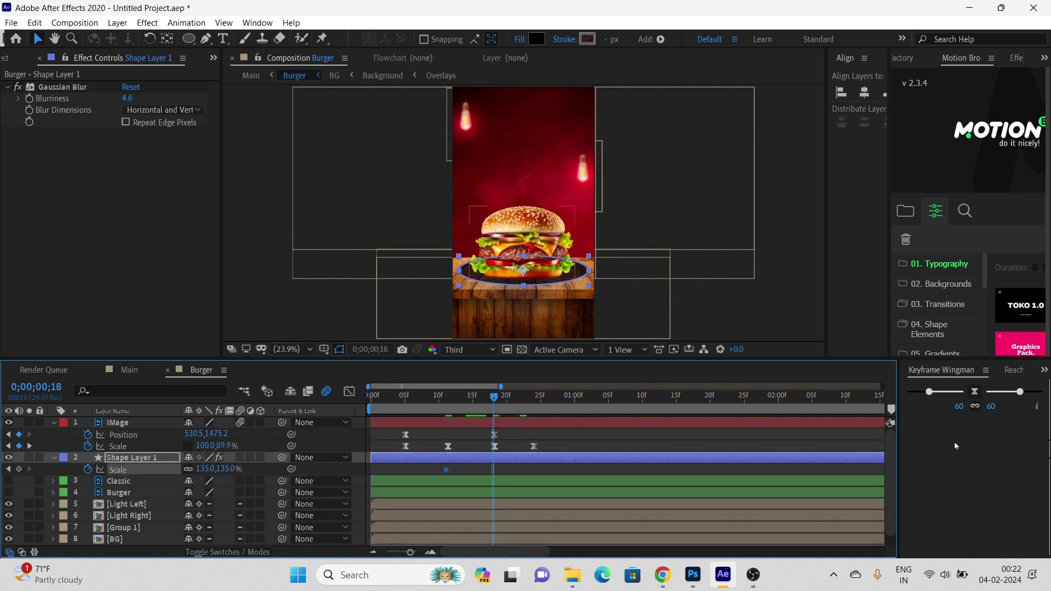
pyautogui.click(9, 469)
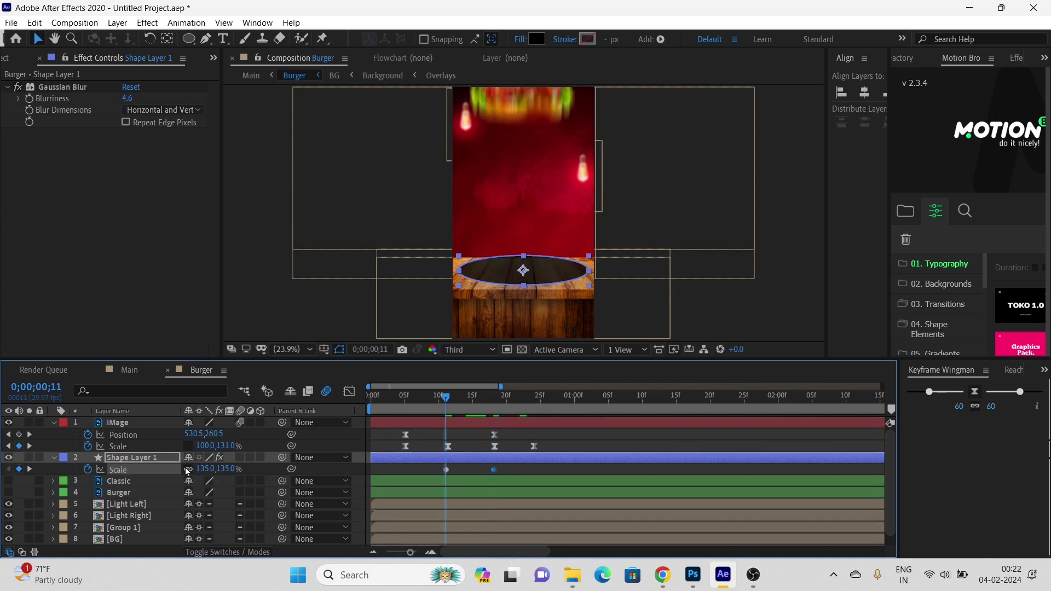
pyautogui.click(206, 469)
pyautogui.write('0')
pyautogui.press('Return')
pyautogui.press('space')
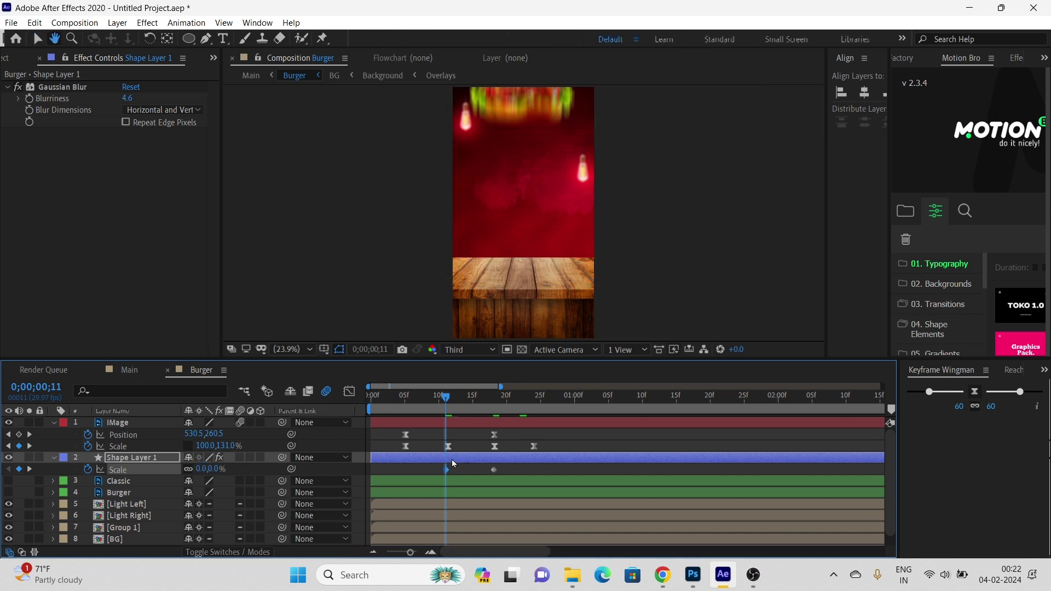
pyautogui.press('space')
# Soften the shadow by setting Shape Layer 1's opacity to 62% and its Gaussian Blur blurriness to 23.5
pyautogui.click(147, 460)
pyautogui.press('t')
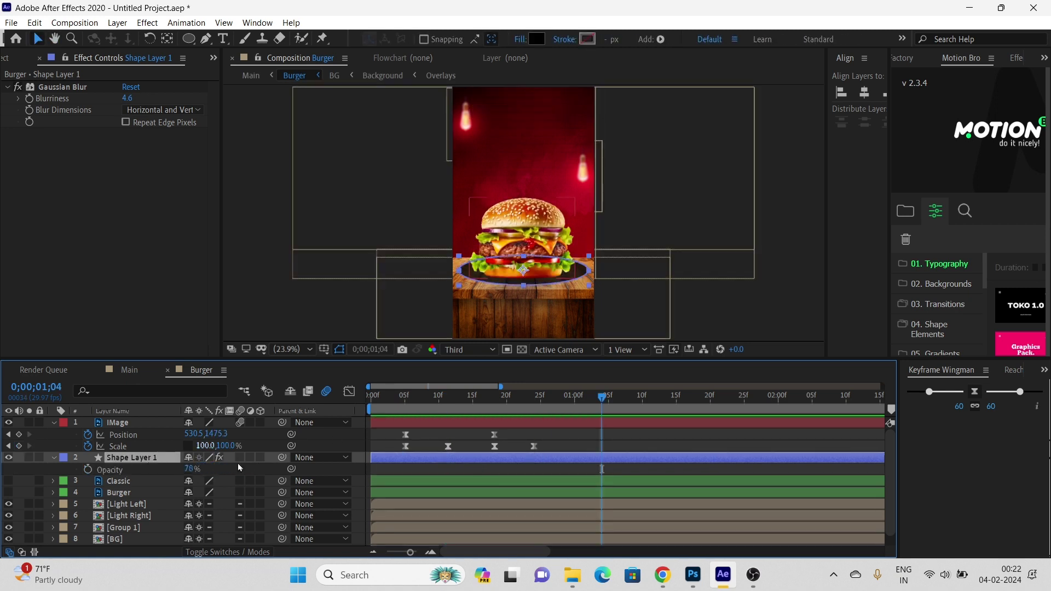
pyautogui.moveTo(189, 469); pyautogui.dragTo(181, 469)
pyautogui.moveTo(130, 101); pyautogui.dragTo(164, 102)
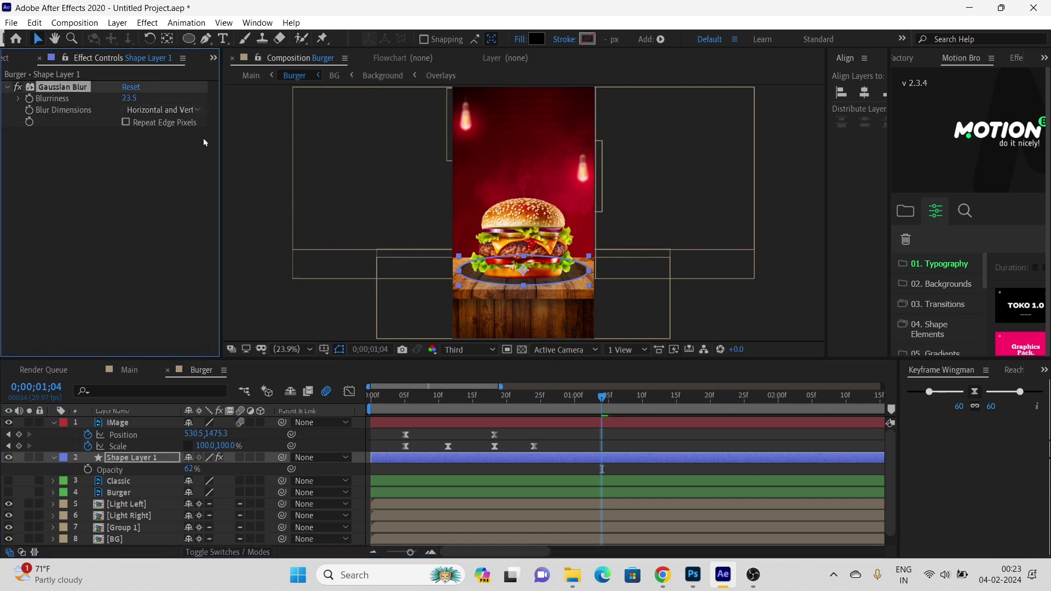
# Ease both of Shape Layer 1's scale keyframes and reshape their curve in the speed graph
pyautogui.click(234, 458)
pyautogui.press('s')
pyautogui.moveTo(514, 465); pyautogui.dragTo(427, 478)
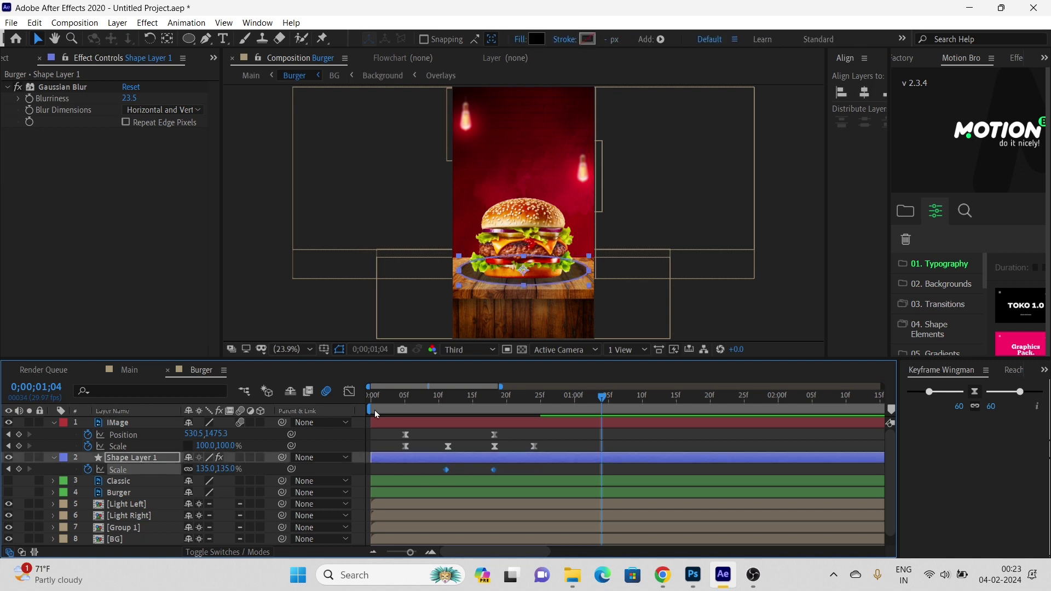
pyautogui.rightClick(493, 470)
pyautogui.moveTo(564, 460)
pyautogui.click(690, 361)
pyautogui.click(351, 393)
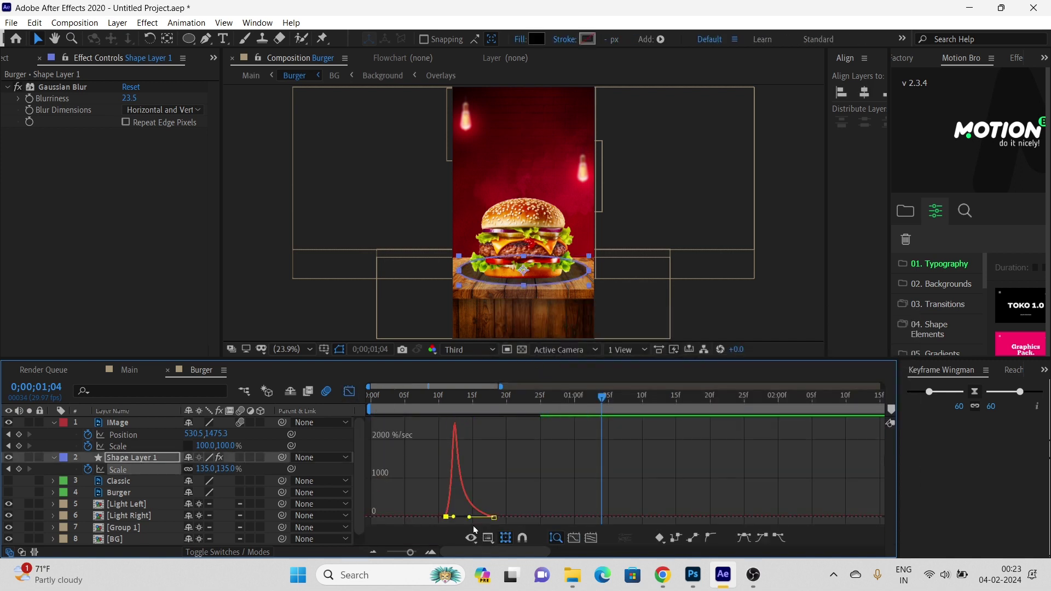
pyautogui.moveTo(456, 522); pyautogui.dragTo(470, 517)
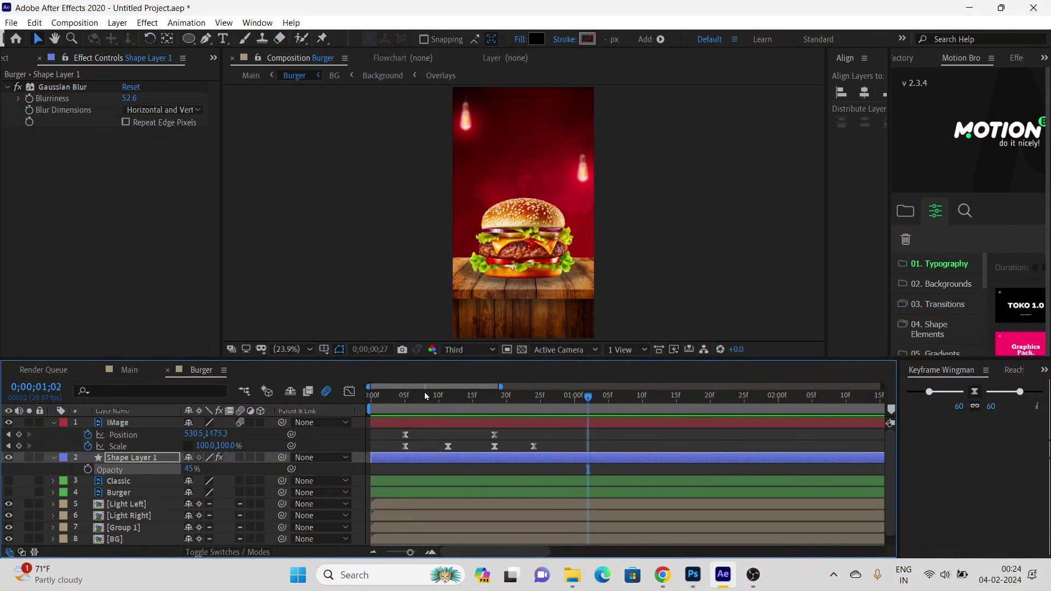
# Collapse the IMage layer's properties and turn on the visibility of the Classic and Burger text layers
pyautogui.click(54, 424)
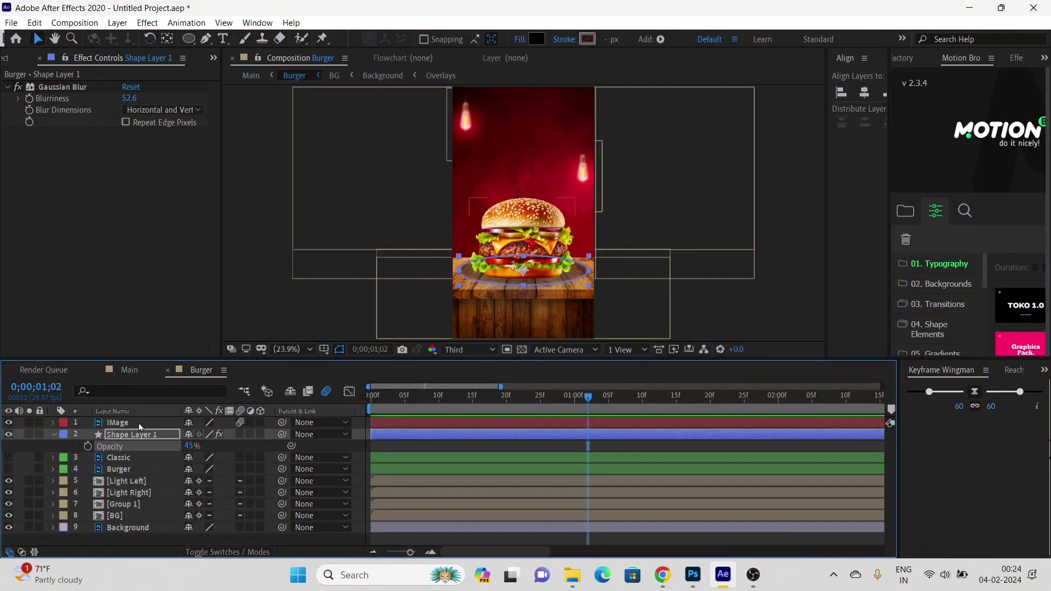
pyautogui.click(140, 471)
pyautogui.click(124, 462)
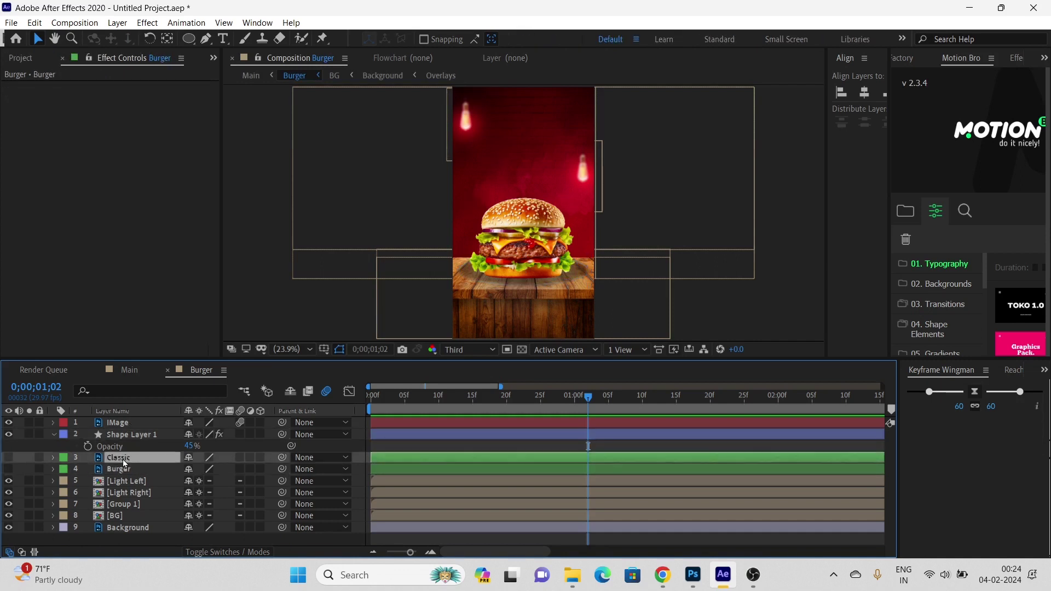
pyautogui.click(8, 469)
pyautogui.click(8, 457)
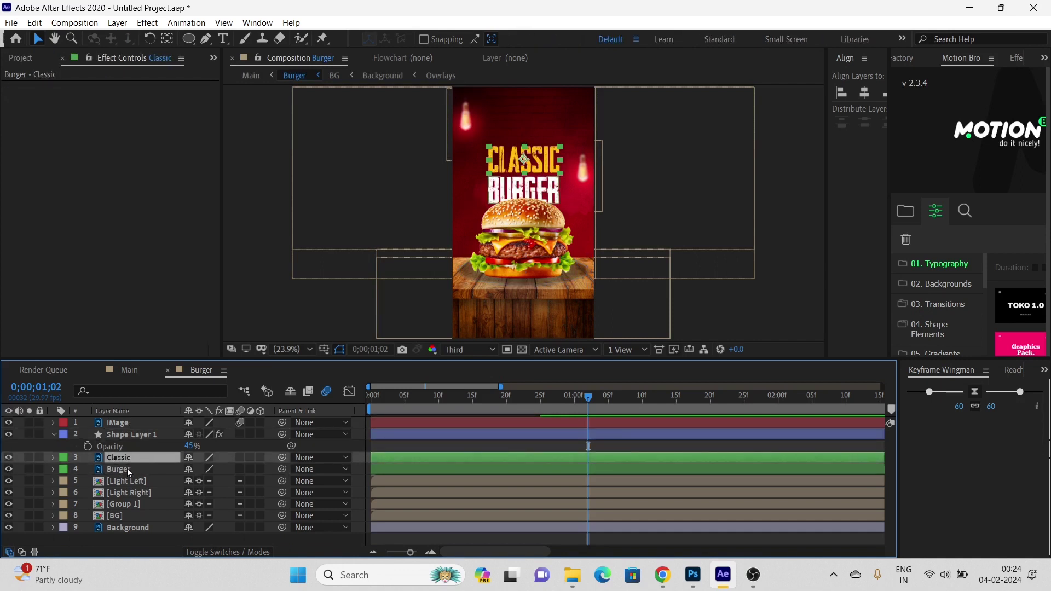
# Pre-compose the Classic and Burger layers into a new composition named Text
pyautogui.keyDown('shift'); pyautogui.click(137, 469); pyautogui.keyUp('shift')
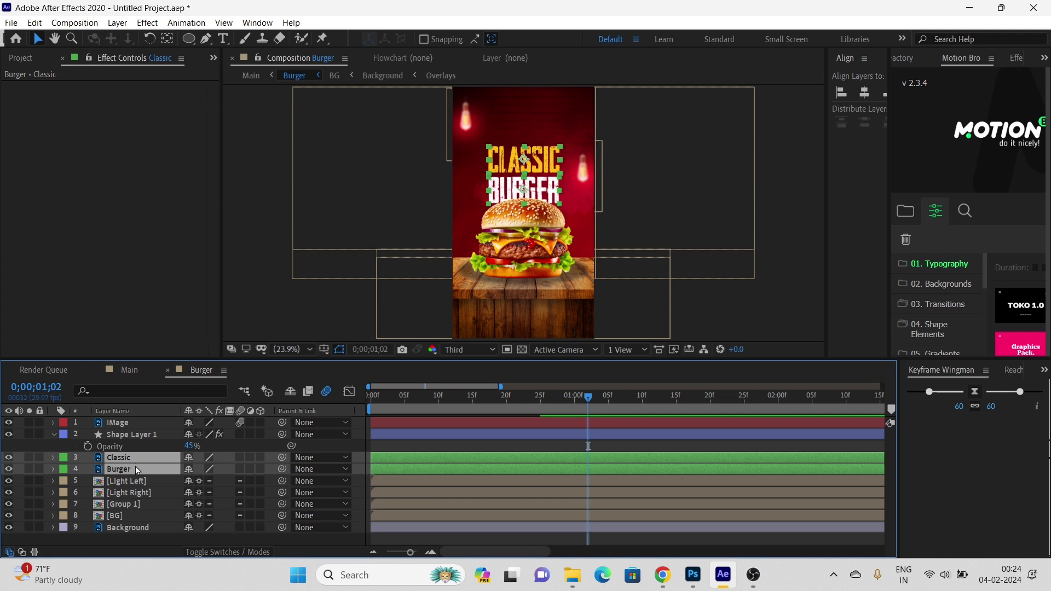
pyautogui.hotkey('ctrl', 'shift', 'c')
pyautogui.write('Text')
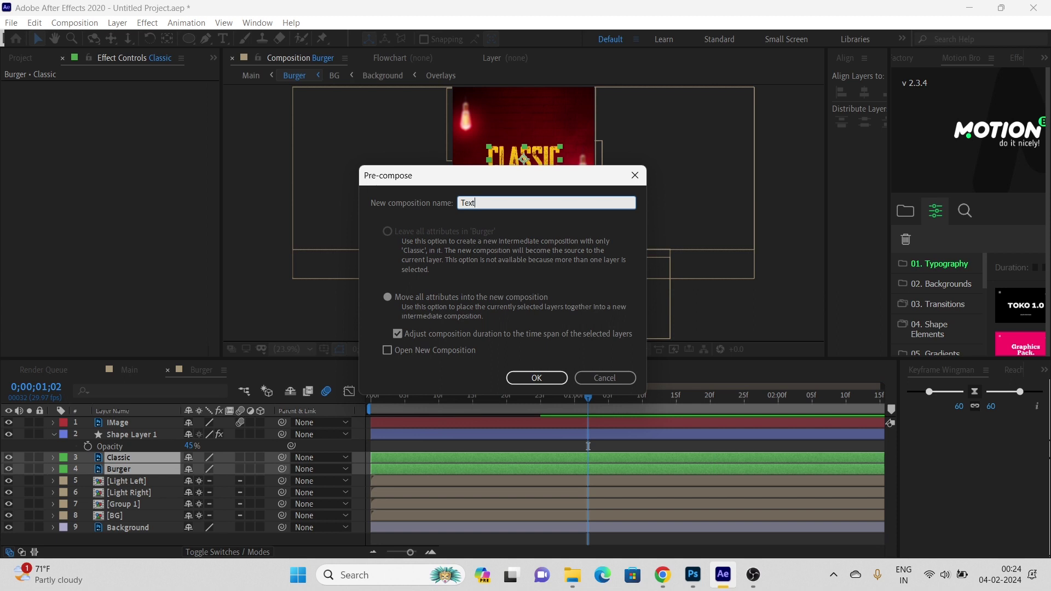
pyautogui.click(536, 378)
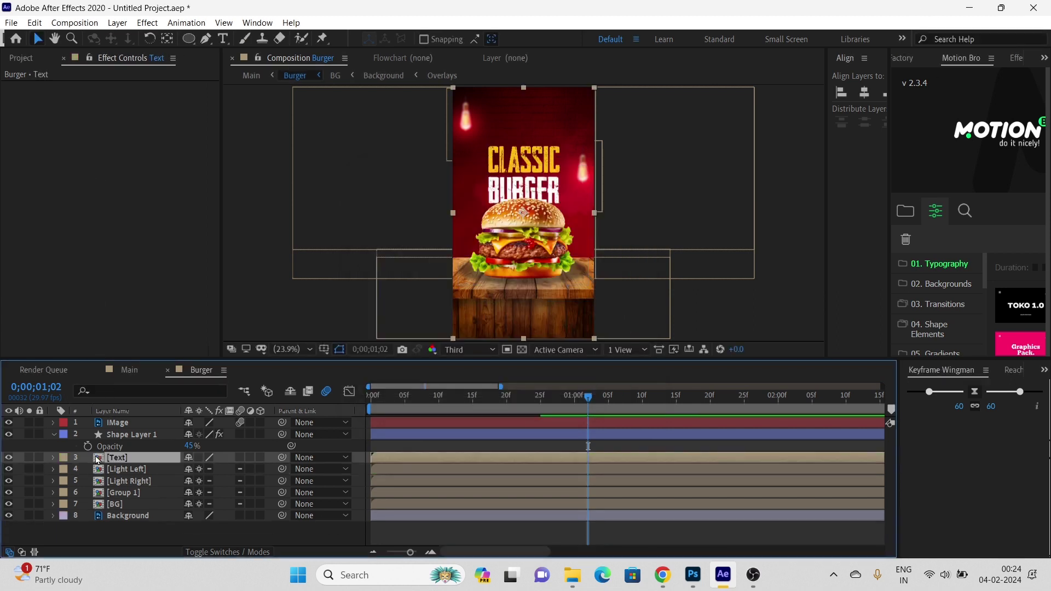
# In the Text composition, split the Classic layer at frames 1 and 2 and delete the one-frame piece between them
pyautogui.doubleClick(97, 459)
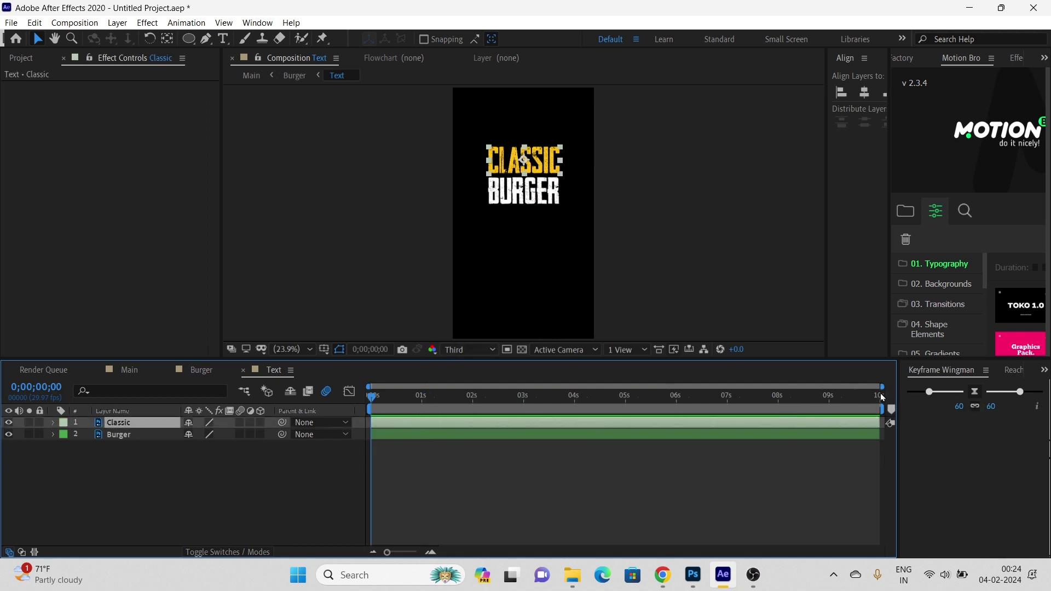
pyautogui.moveTo(882, 387); pyautogui.dragTo(382, 398)
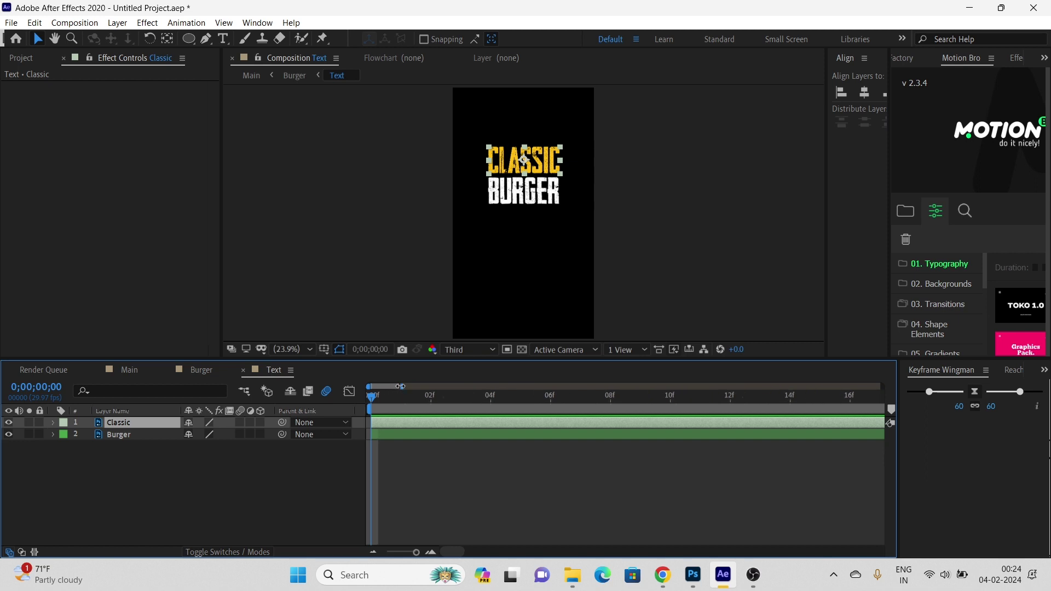
pyautogui.moveTo(375, 398); pyautogui.dragTo(398, 405)
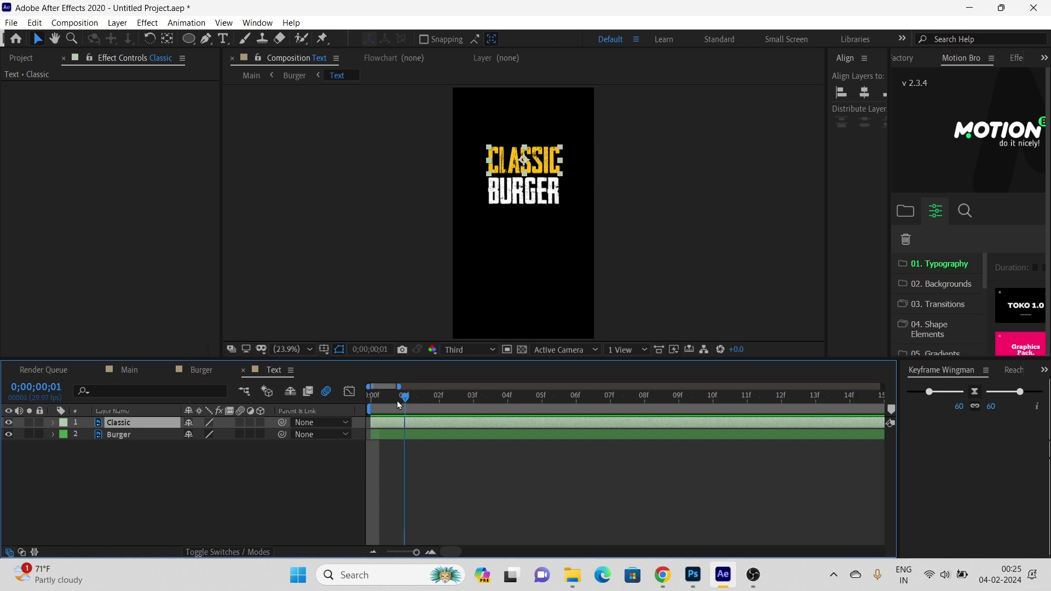
pyautogui.hotkey('ctrl', 'shift', 'd')
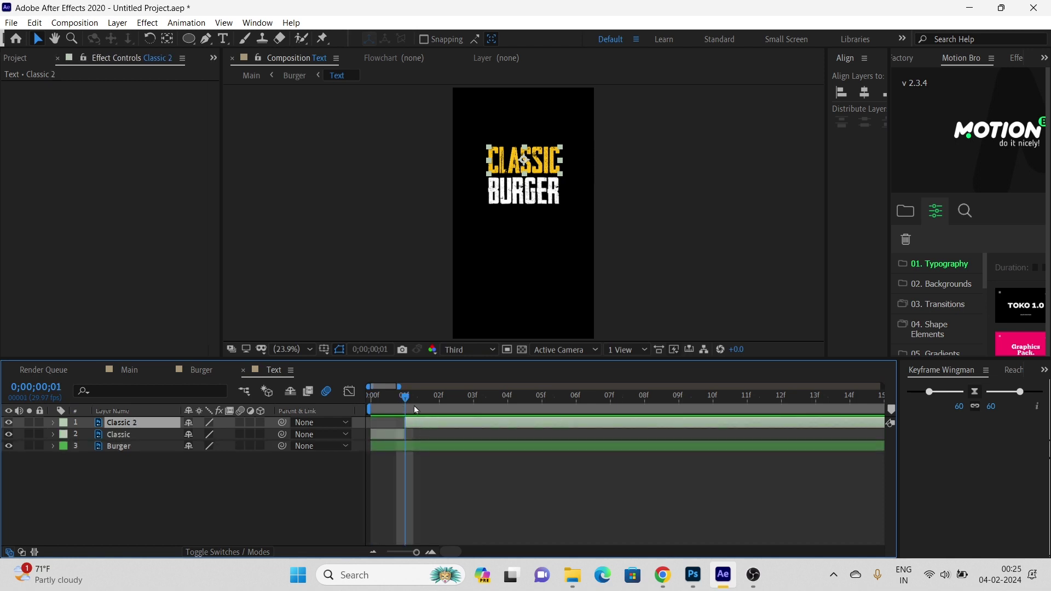
pyautogui.moveTo(407, 402); pyautogui.dragTo(447, 414)
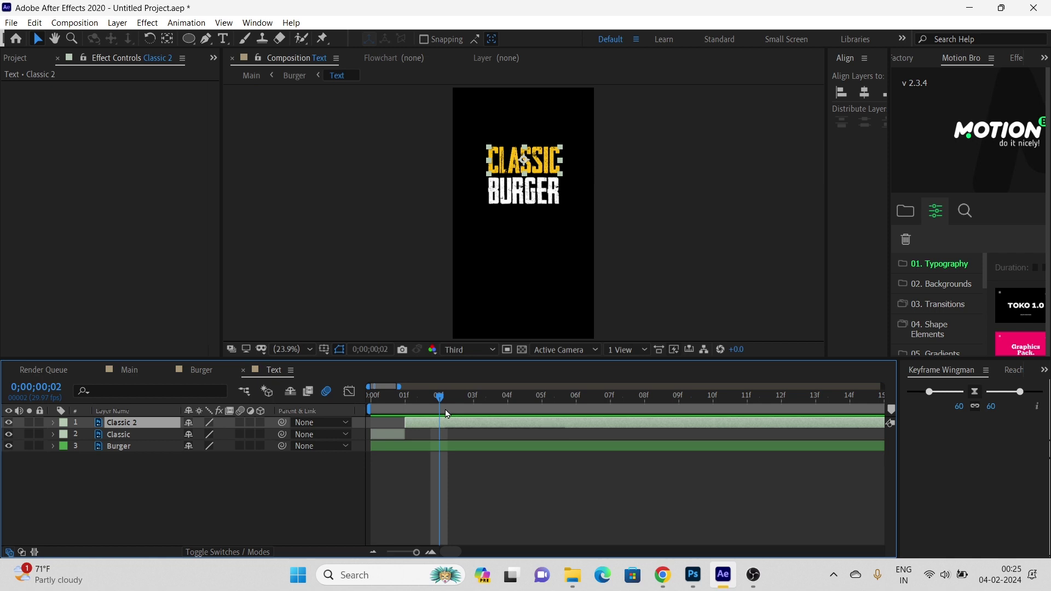
pyautogui.hotkey('ctrl', 'shift', 'd')
pyautogui.click(424, 435)
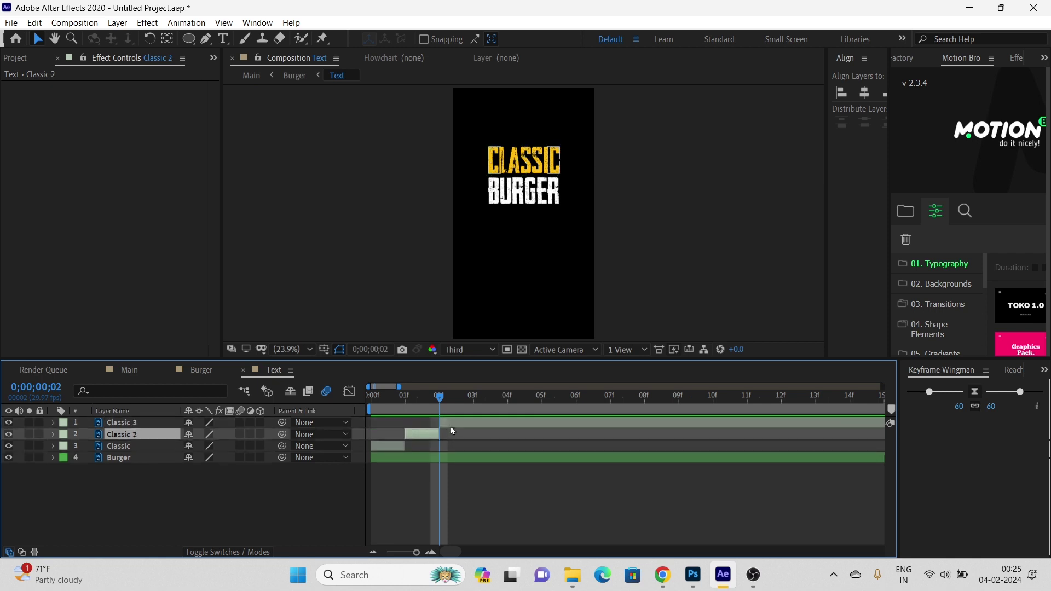
pyautogui.press('Delete')
# Split both the Classic and Burger layers at frames 3, 4 and 5, continuing the cuts along the following frames
pyautogui.click(465, 402)
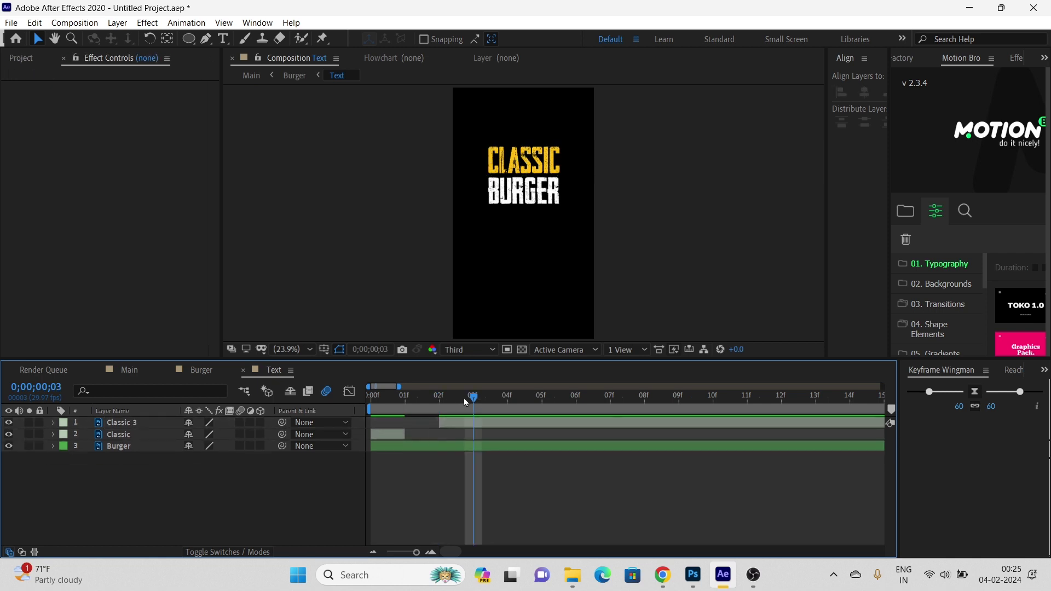
pyautogui.hotkey('ctrl', 'shift', 'd')
pyautogui.click(500, 404)
pyautogui.hotkey('ctrl', 'shift', 'd')
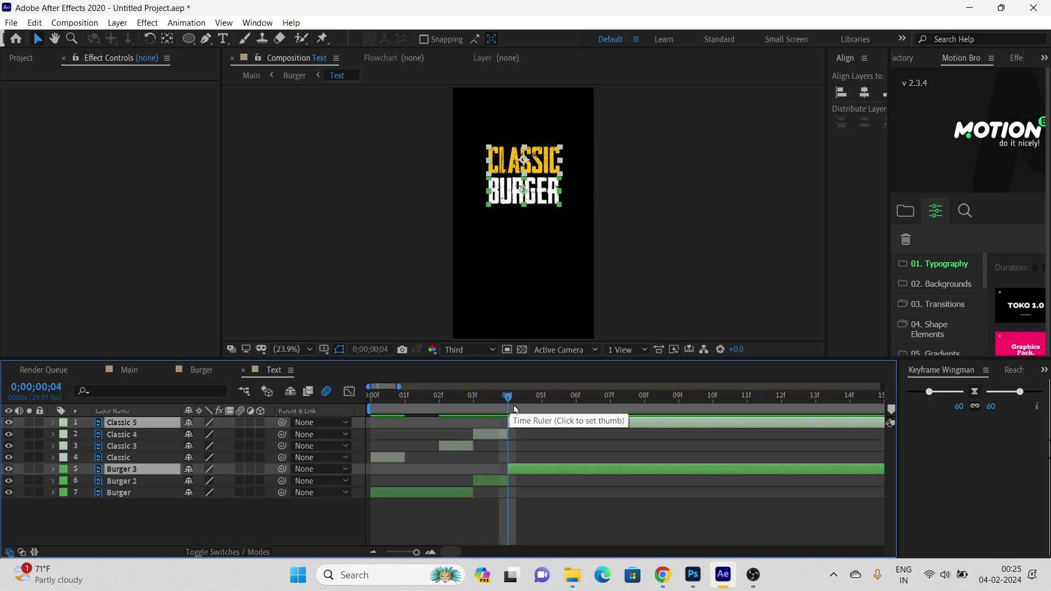
pyautogui.click(541, 403)
pyautogui.hotkey('ctrl', 'shift', 'd')
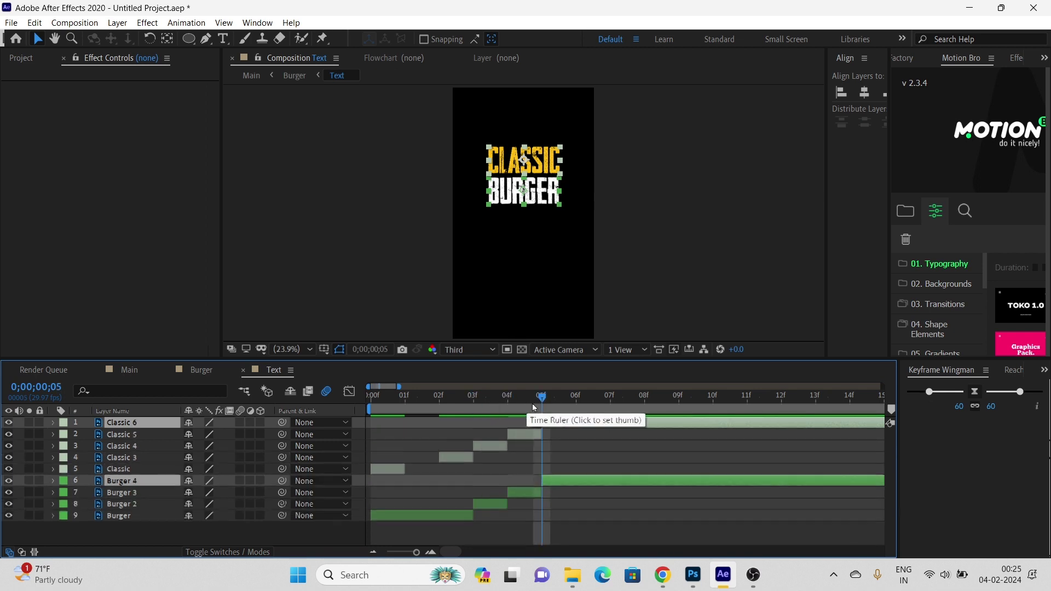
pyautogui.click(575, 403)
pyautogui.click(595, 406)
pyautogui.hotkey('ctrl', 'shift', 'd')
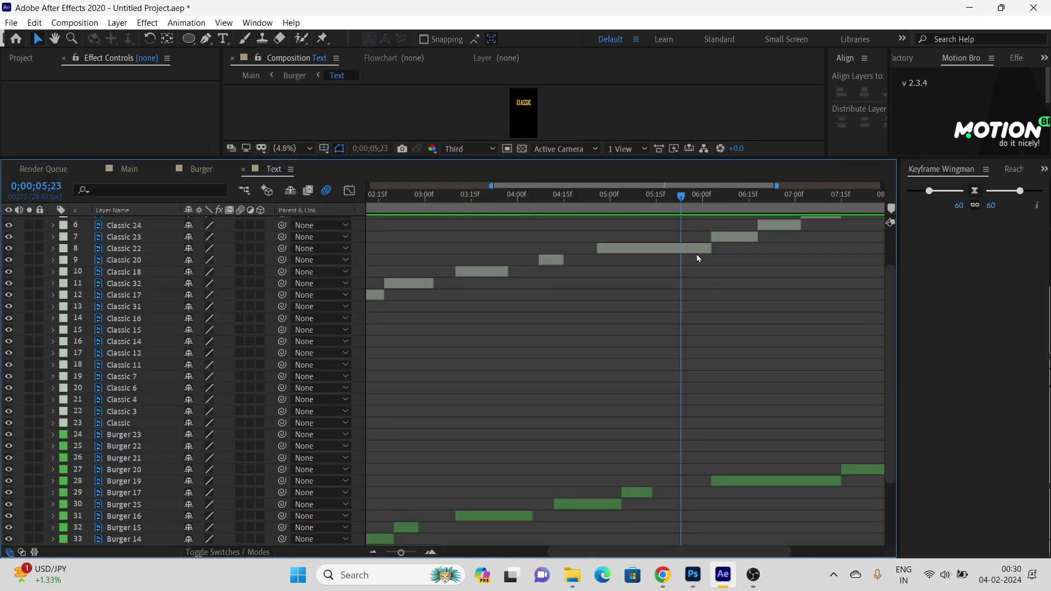
# Split the Classic 22 segment at 0;00;05;28 and delete the short piece after the cut
pyautogui.click(698, 251)
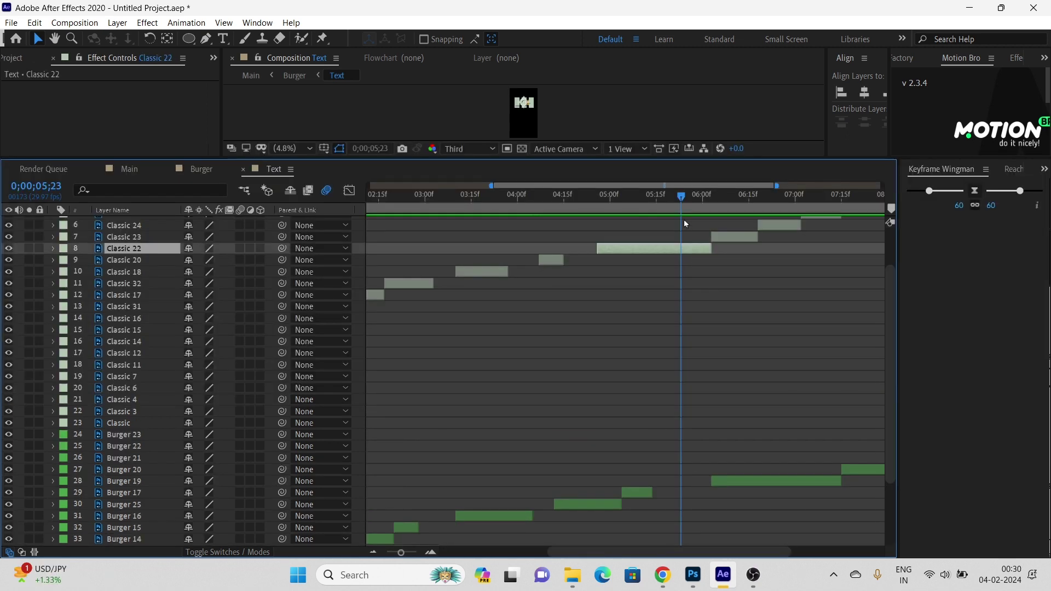
pyautogui.moveTo(682, 202); pyautogui.dragTo(697, 208)
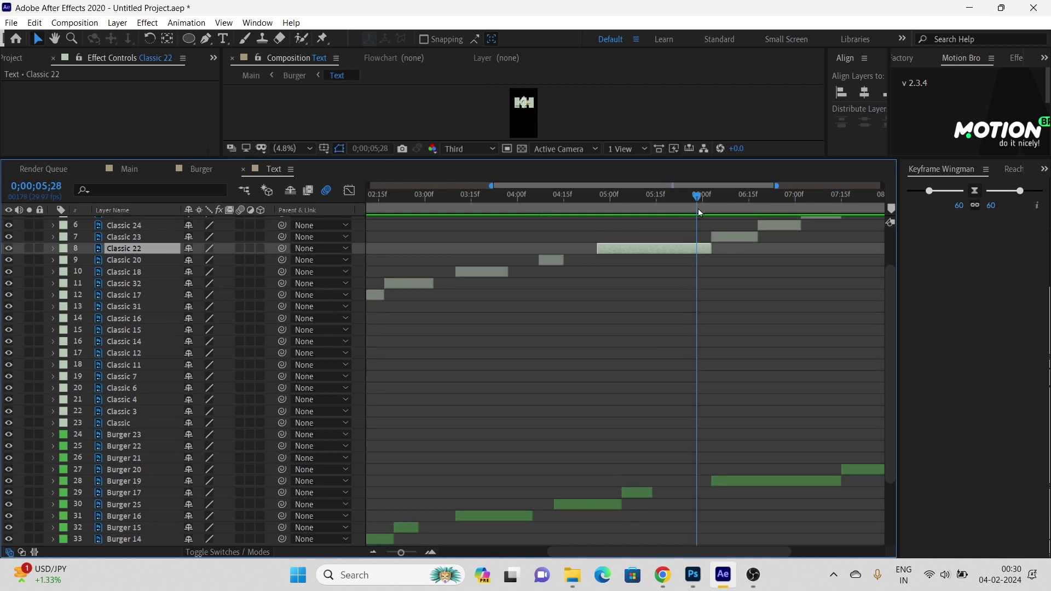
pyautogui.hotkey('ctrl', 'shift', 'd')
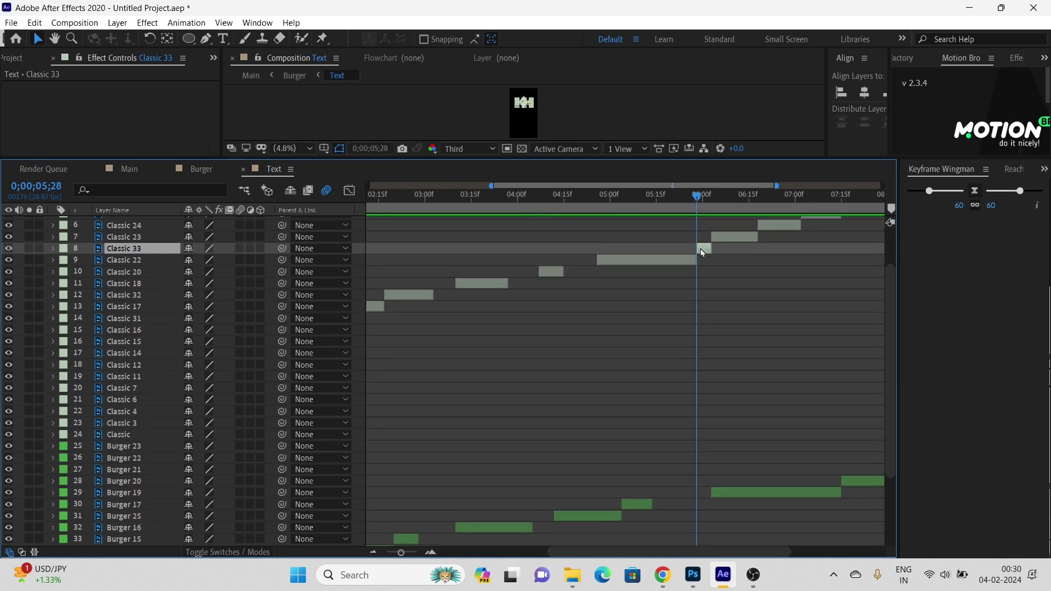
pyautogui.press('Delete')
# Split the Burger 19 segment at 0;00;06;14 and 0;00;06;29 and delete the piece between the cuts
pyautogui.moveTo(684, 207); pyautogui.dragTo(745, 218)
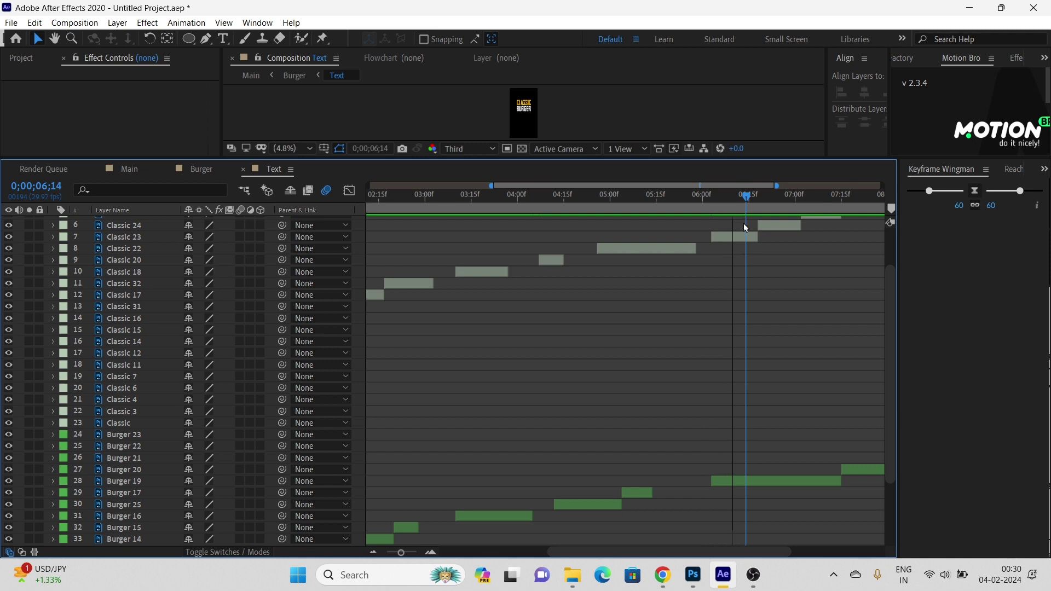
pyautogui.click(754, 482)
pyautogui.hotkey('ctrl', 'shift', 'd')
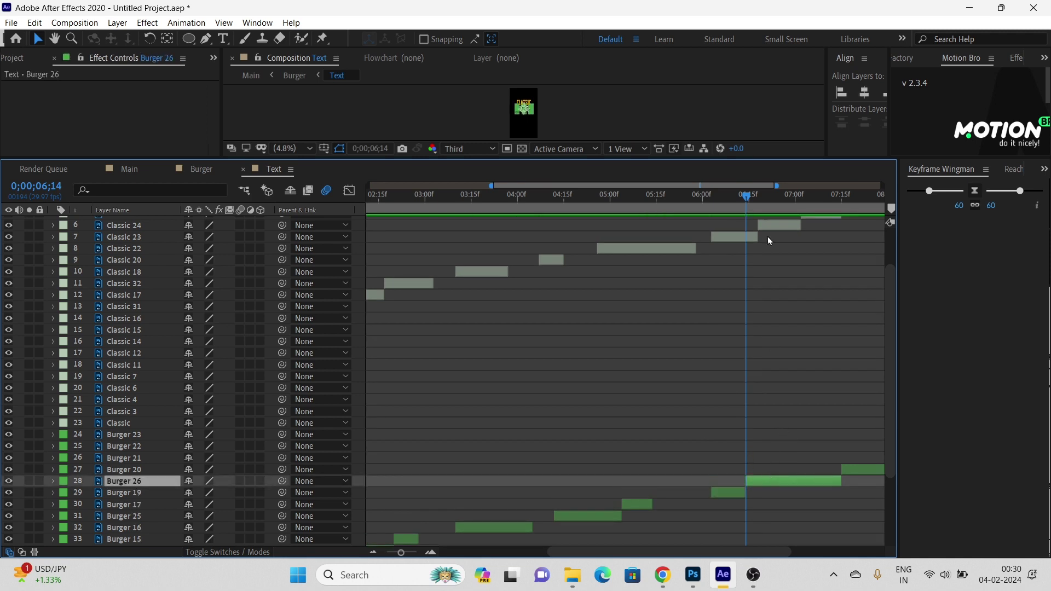
pyautogui.moveTo(748, 206); pyautogui.dragTo(794, 258)
pyautogui.hotkey('ctrl', 'shift', 'd')
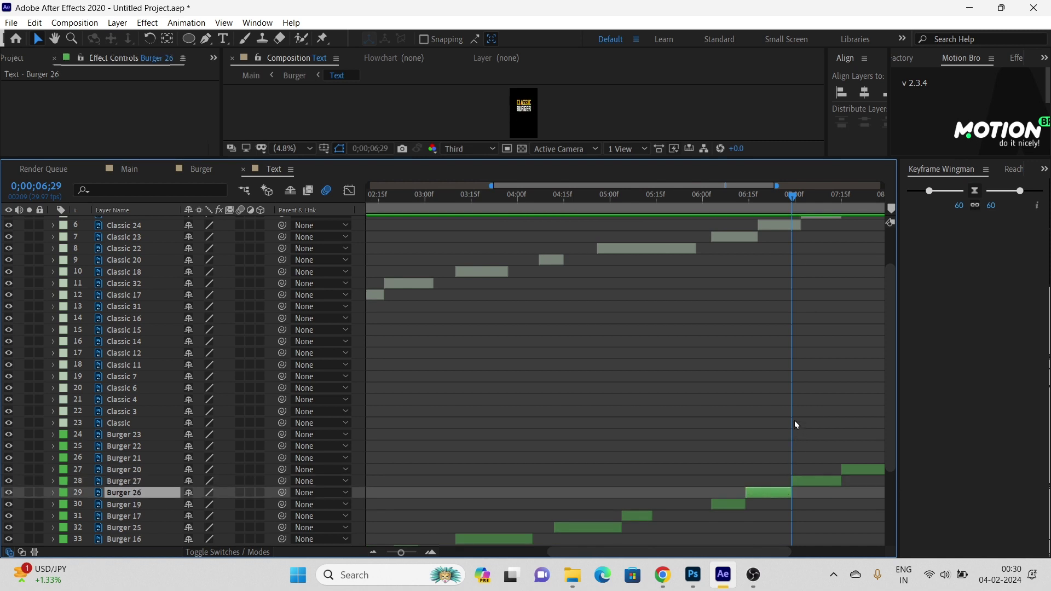
pyautogui.press('Delete')
# Delete the Classic 24 segment that spans 0;00;06;29 and move the playhead to 0;00;07;19
pyautogui.press('space')
pyautogui.moveTo(725, 394); pyautogui.dragTo(427, 430)
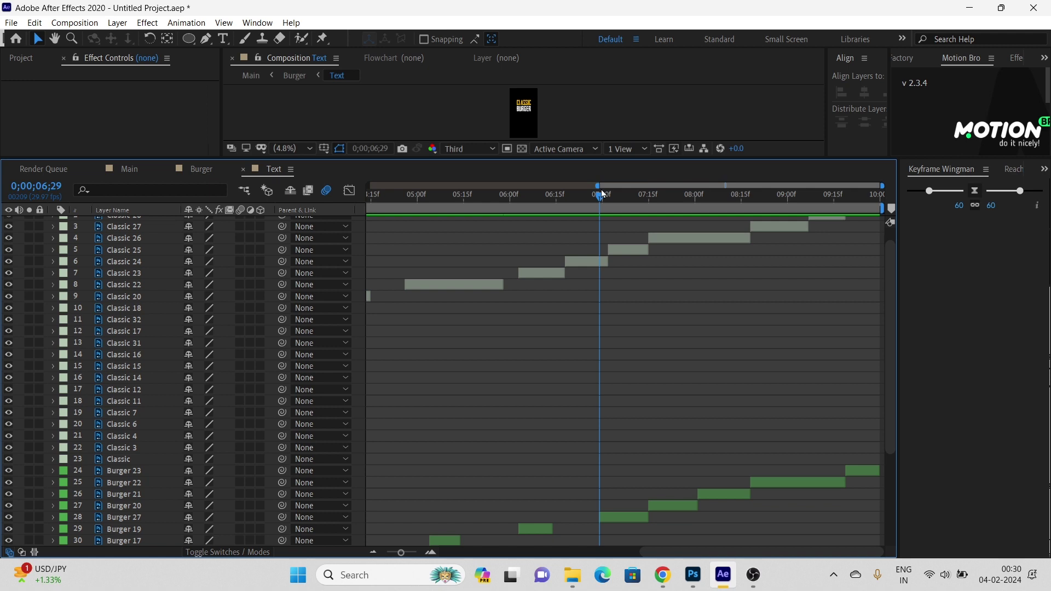
pyautogui.click(593, 263)
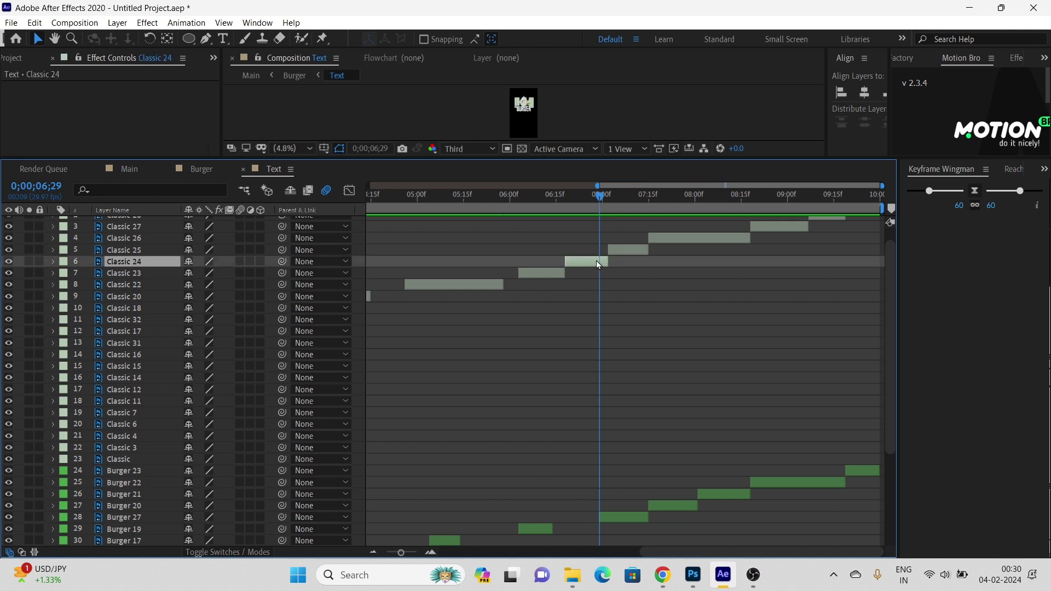
pyautogui.press('Delete')
pyautogui.moveTo(603, 198); pyautogui.dragTo(639, 207)
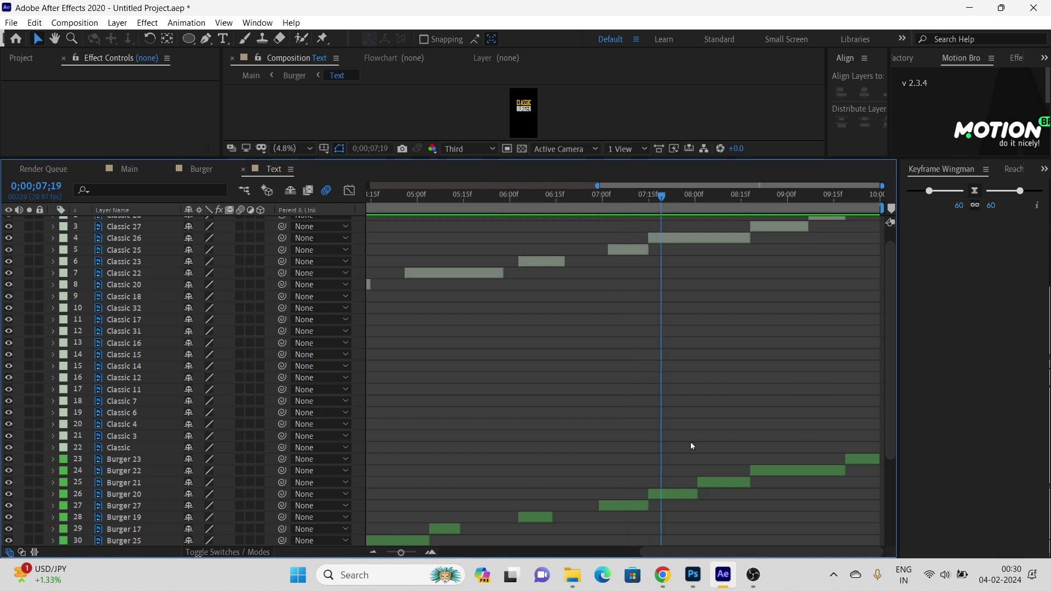
# Delete the Burger 20 segment, split Classic 26 at 0;00;08;04 and delete the piece after the cut
pyautogui.click(672, 494)
pyautogui.press('Delete')
pyautogui.moveTo(668, 207); pyautogui.dragTo(707, 203)
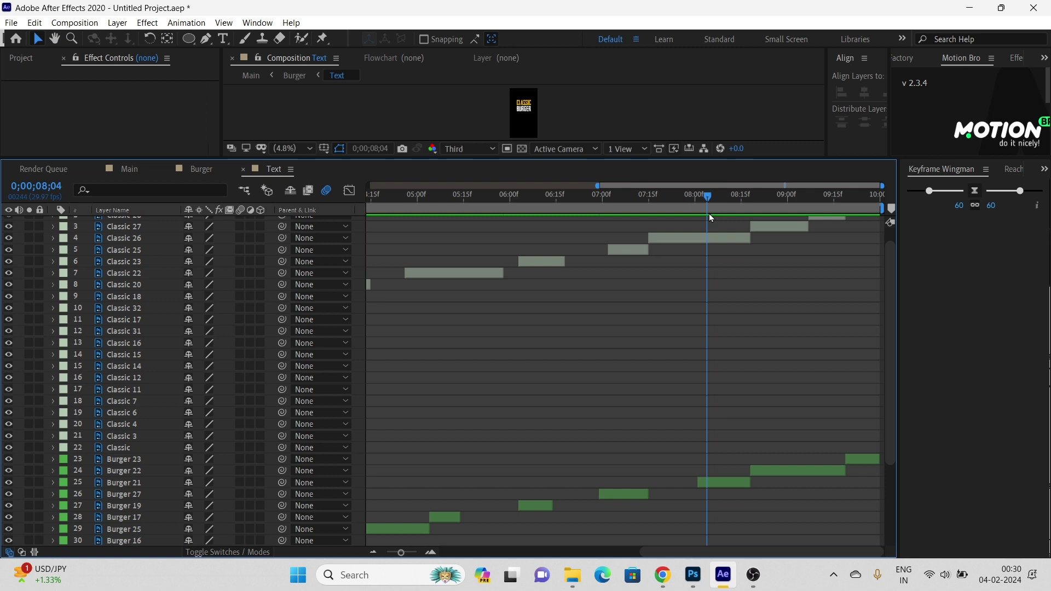
pyautogui.click(730, 238)
pyautogui.hotkey('ctrl', 'shift', 'd')
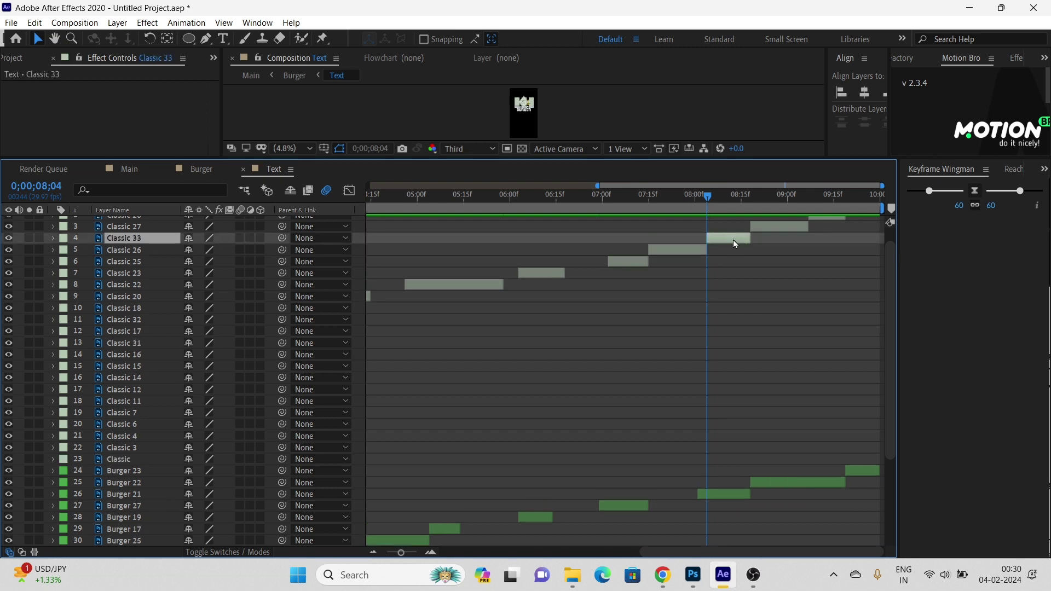
pyautogui.press('Delete')
# Split the Classic 27 segment at 0;00;08;25
pyautogui.moveTo(709, 202); pyautogui.dragTo(773, 203)
pyautogui.press('h')
pyautogui.scroll(2, 798, 313)
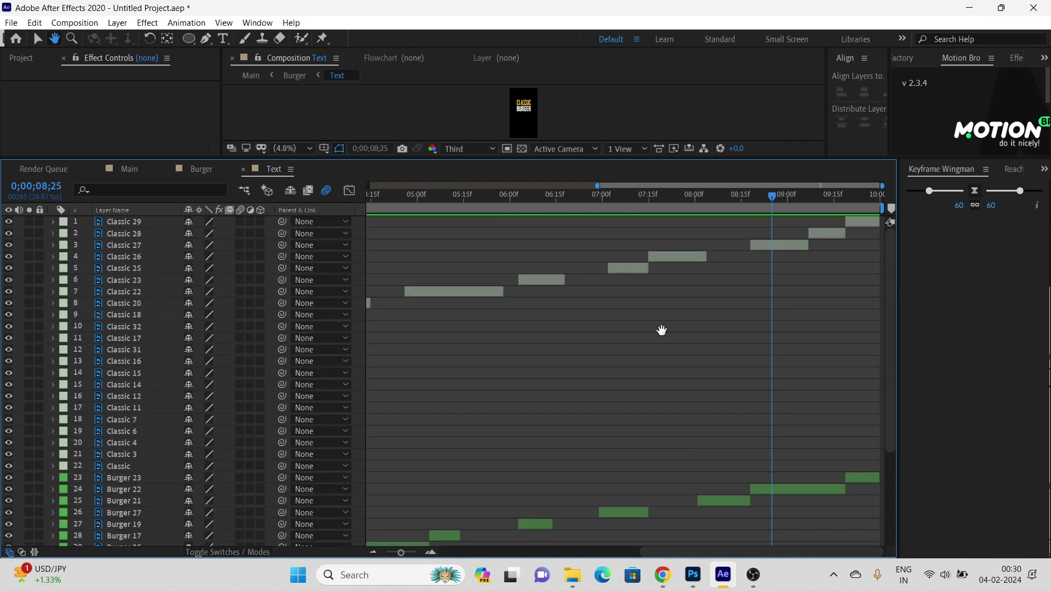
pyautogui.moveTo(662, 330); pyautogui.dragTo(547, 321)
pyautogui.press('v')
pyautogui.click(770, 238)
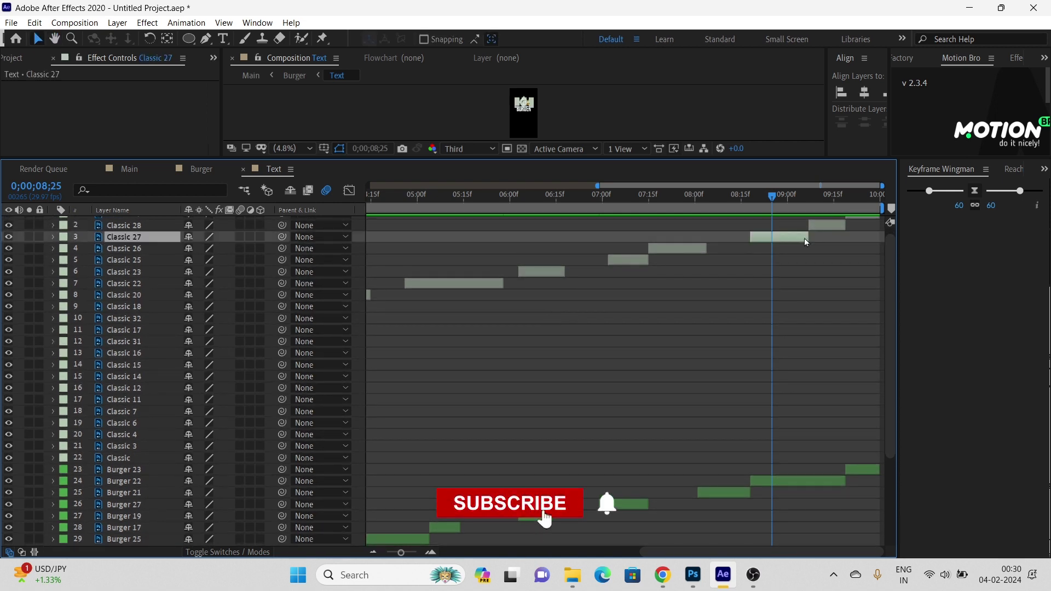
pyautogui.hotkey('ctrl', 'shift', 'd')
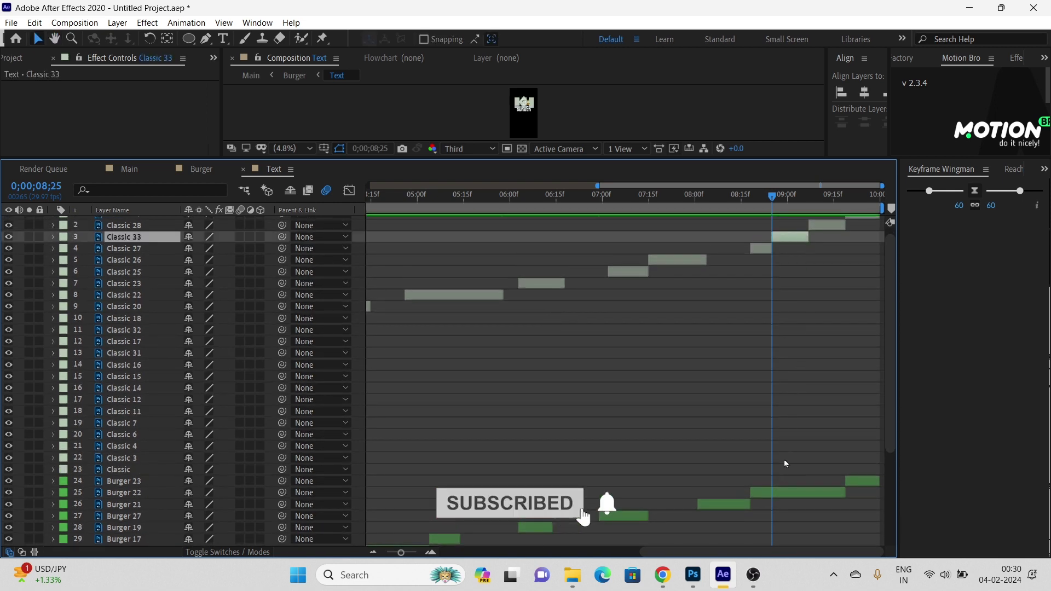
# Split Burger 22 at 0;00;08;25 and delete the short Burger 22 and Classic 27 pieces before the cut
pyautogui.click(783, 491)
pyautogui.hotkey('ctrl', 'shift', 'd')
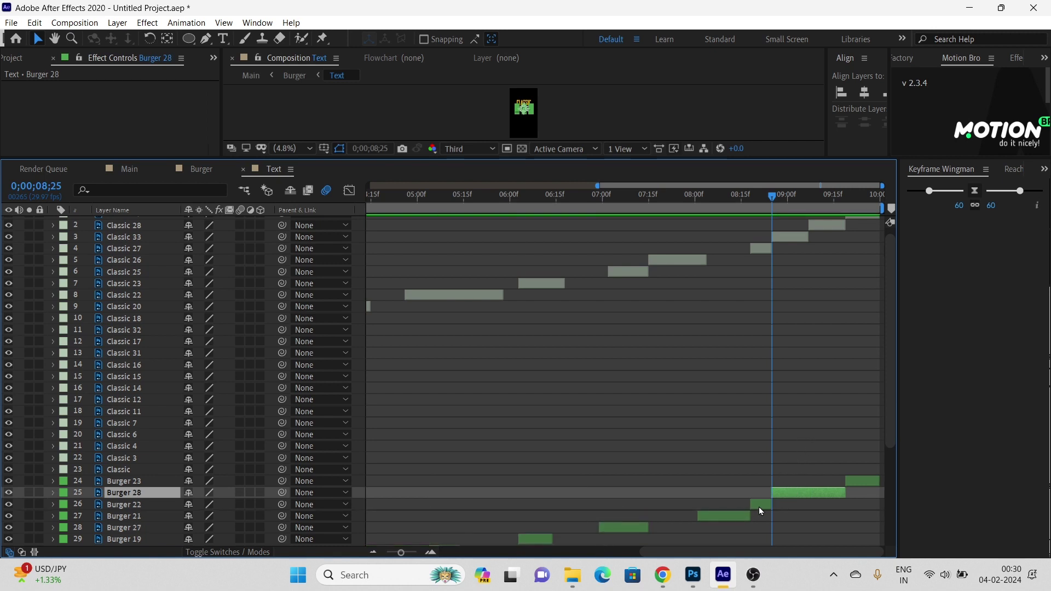
pyautogui.click(760, 504)
pyautogui.press('Delete')
pyautogui.click(766, 248)
pyautogui.press('Delete')
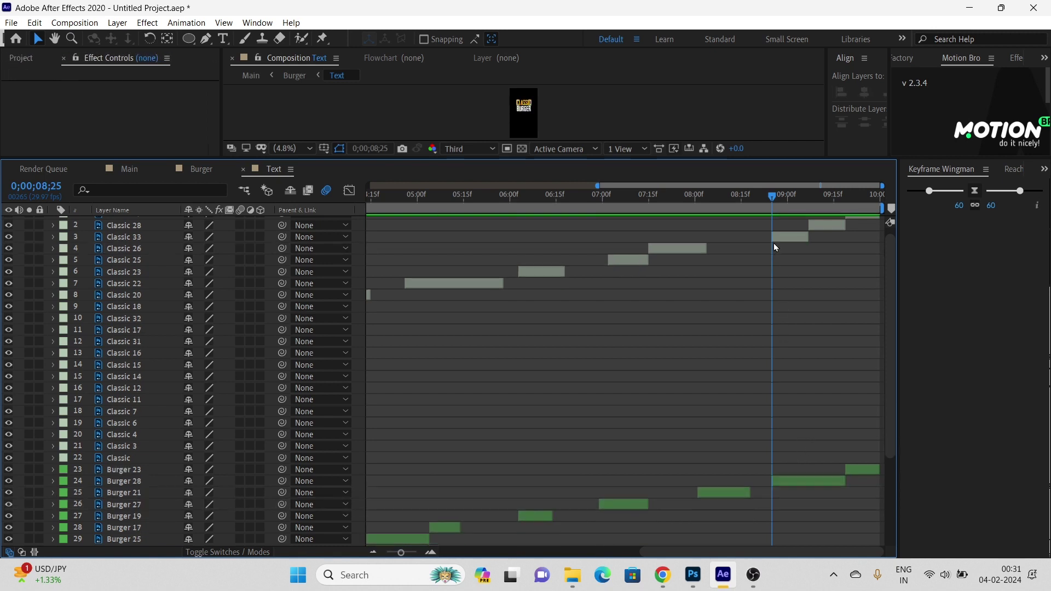
# Delete the Classic 28 segment, split Burger 28 at 0;00;09;14 and delete the piece after the cut
pyautogui.moveTo(774, 198); pyautogui.dragTo(813, 214)
pyautogui.click(829, 229)
pyautogui.press('Delete')
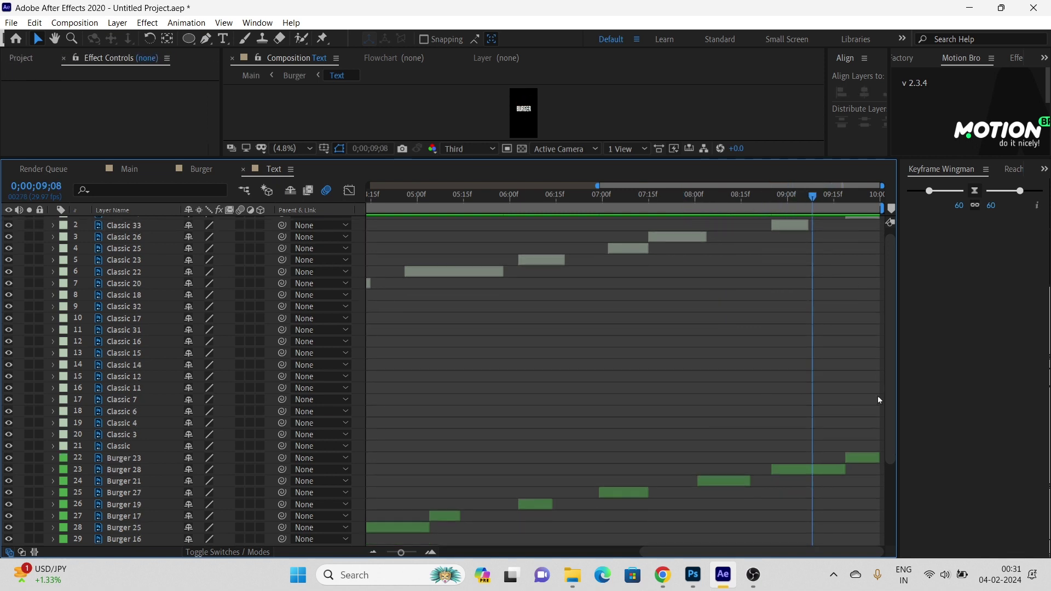
pyautogui.click(825, 469)
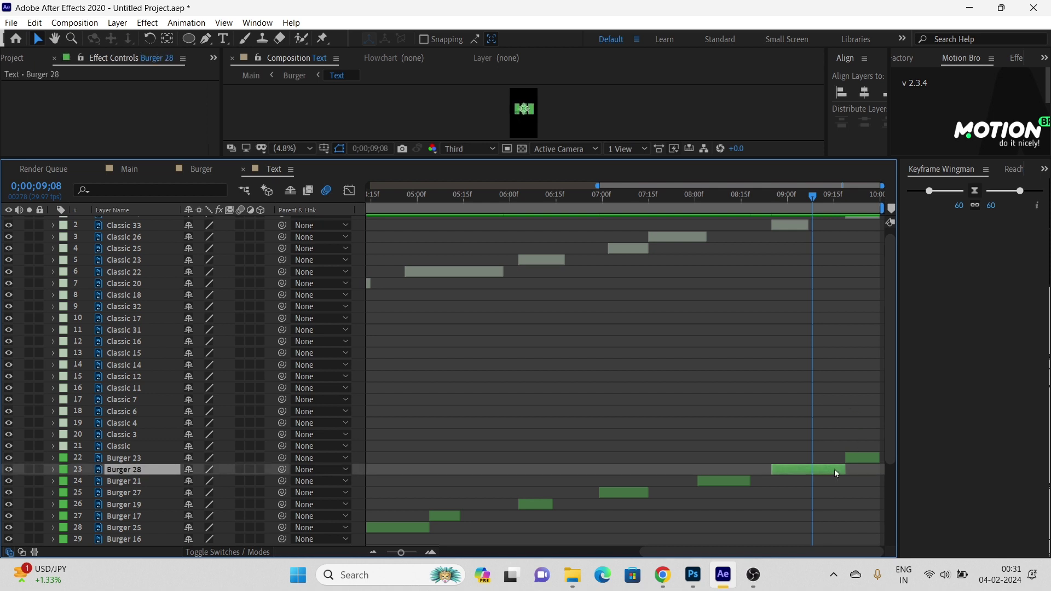
pyautogui.moveTo(811, 198); pyautogui.dragTo(830, 215)
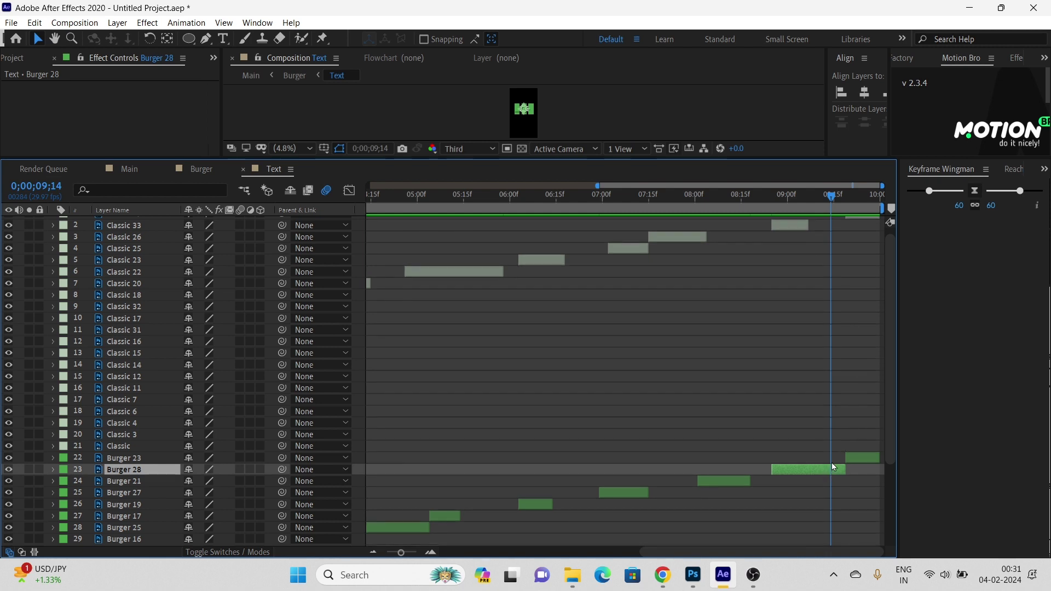
pyautogui.hotkey('ctrl', 'shift', 'd')
pyautogui.press('Delete')
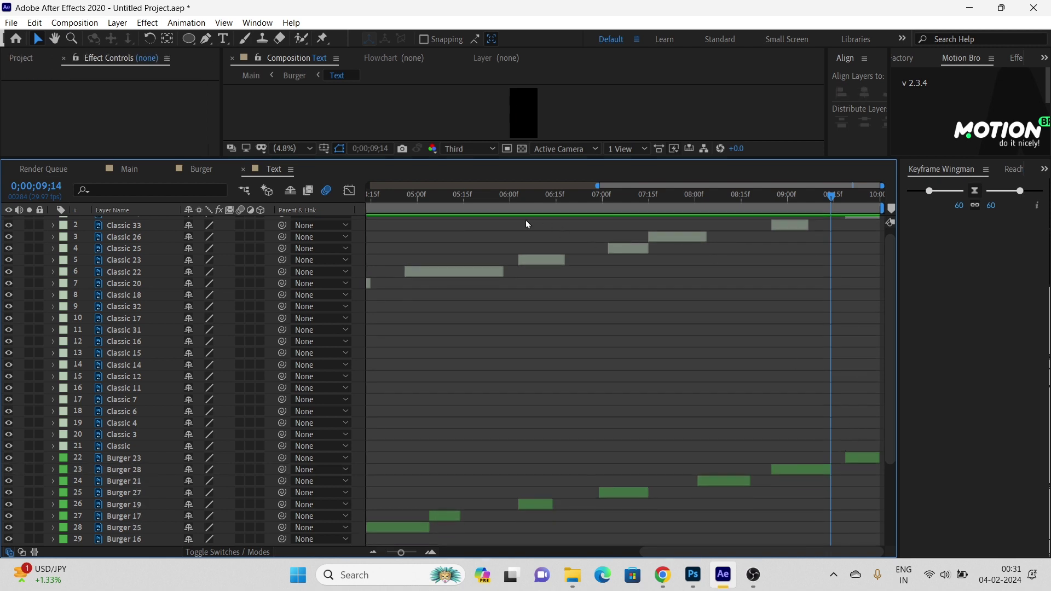
# Play the Text composition from the start to review the flicker of the segments
pyautogui.press('Home')
pyautogui.press('space')
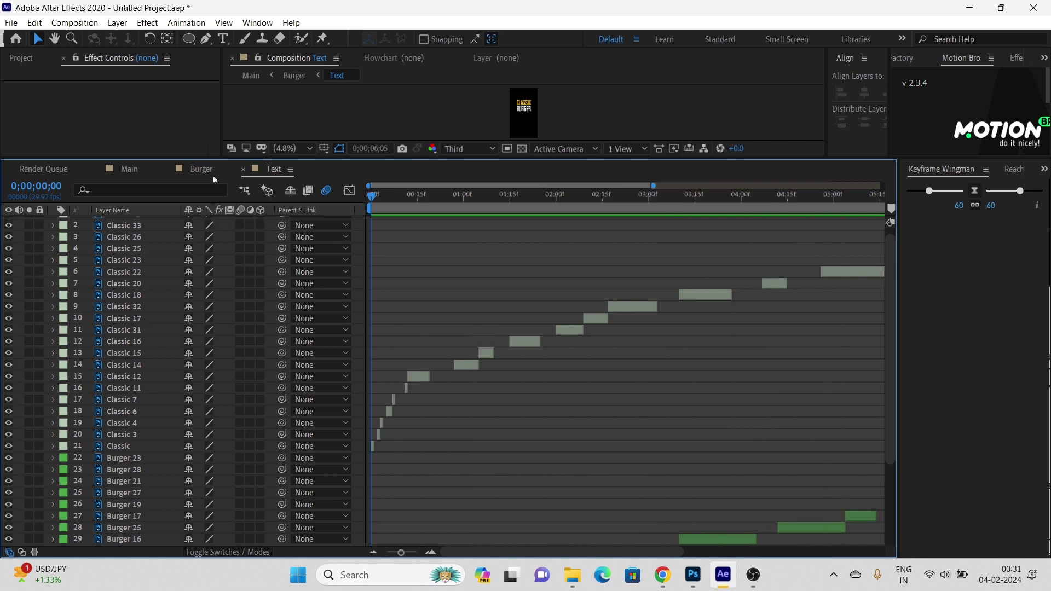
pyautogui.press('space')
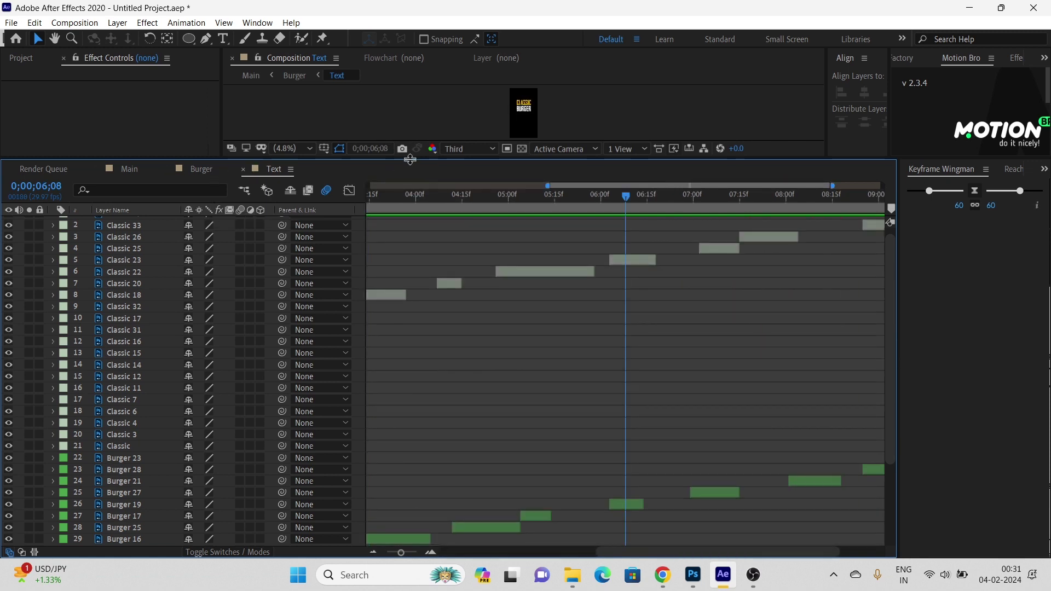
# Enlarge the composition preview, open Light Left from the Burger composition and toggle Layer 3 copy's visibility to identify the glow
pyautogui.moveTo(410, 159); pyautogui.dragTo(418, 392)
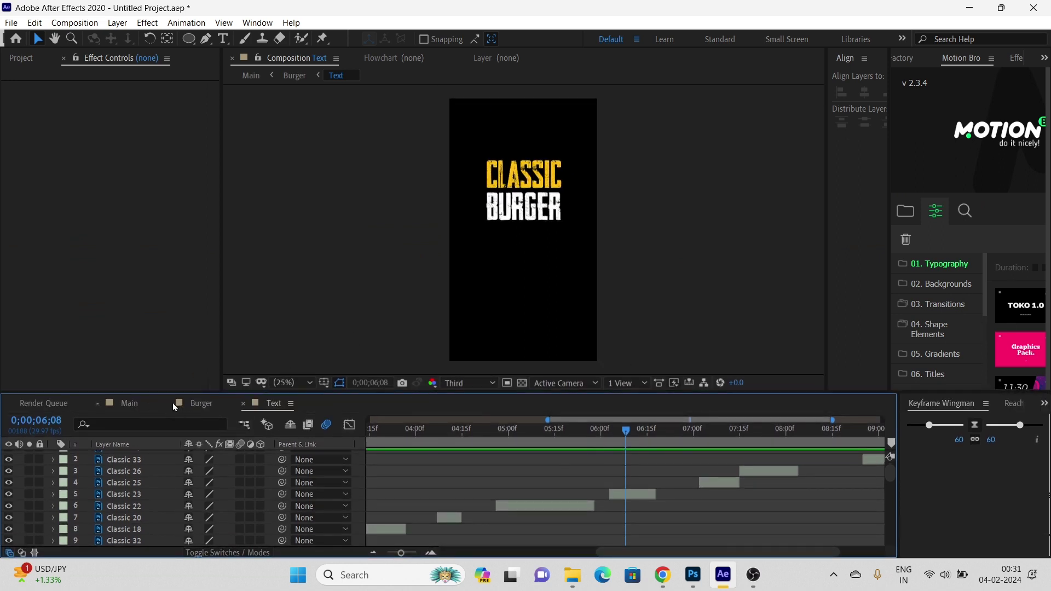
pyautogui.click(196, 402)
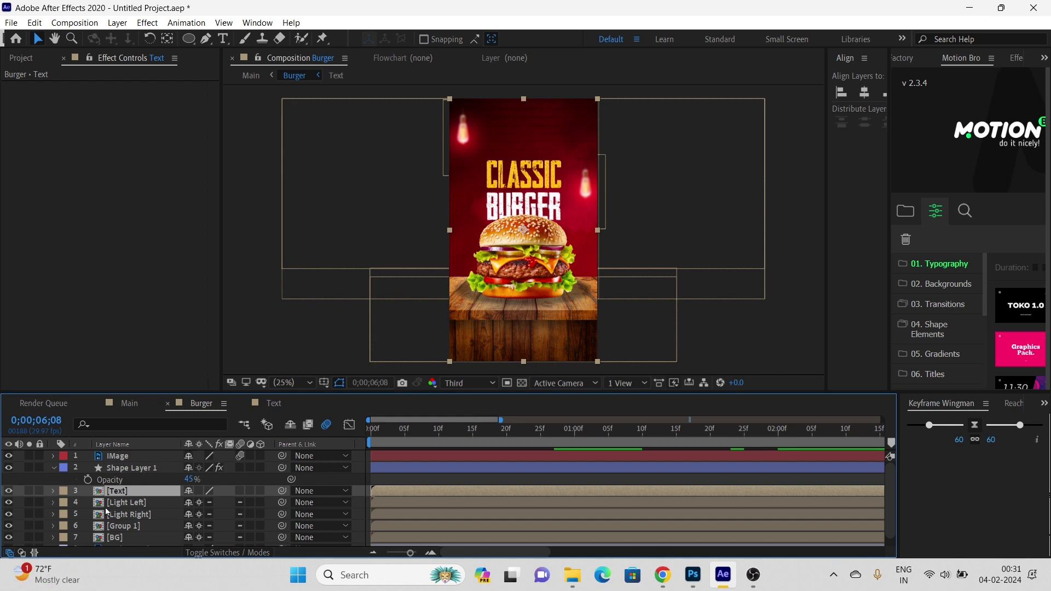
pyautogui.click(137, 503)
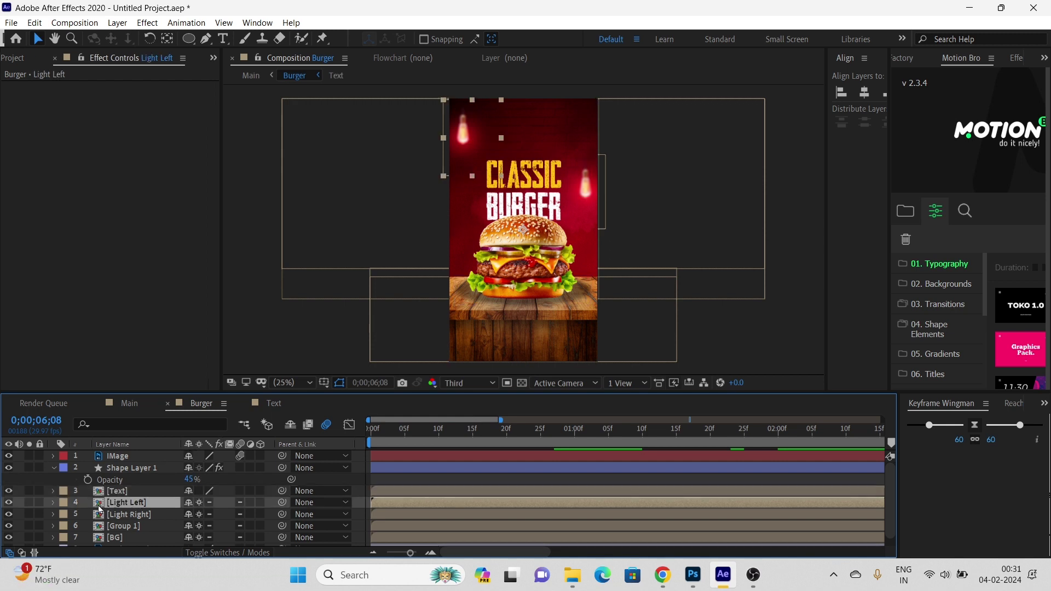
pyautogui.doubleClick(99, 507)
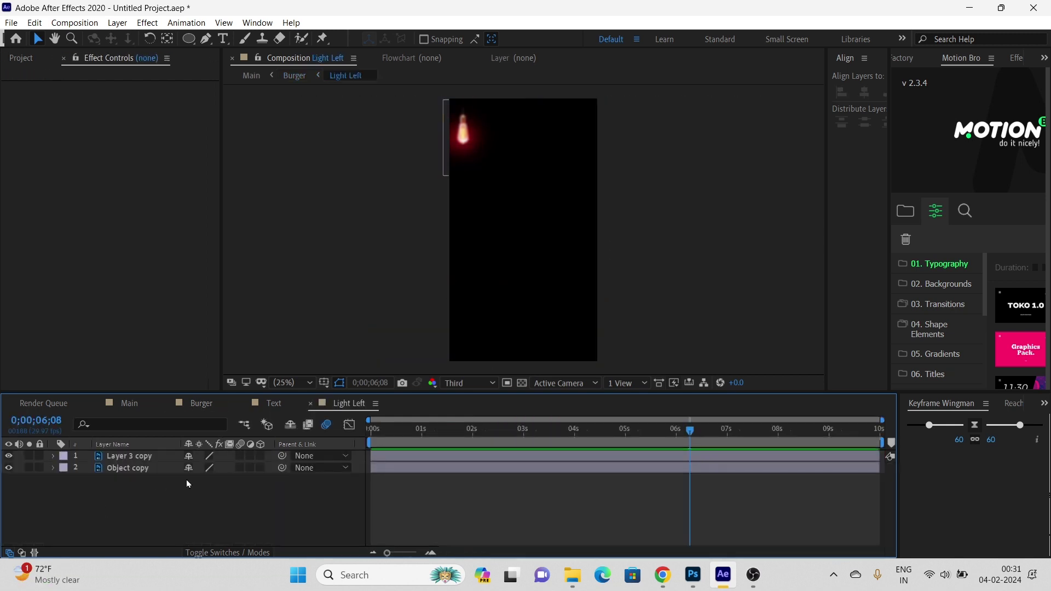
pyautogui.click(134, 457)
pyautogui.click(11, 456)
pyautogui.click(12, 456)
pyautogui.click(12, 457)
# Keyframe Layer 3 copy's scale at 68% at the start, 100% about half a second in and 74% at about one second
pyautogui.press('Home')
pyautogui.press('s')
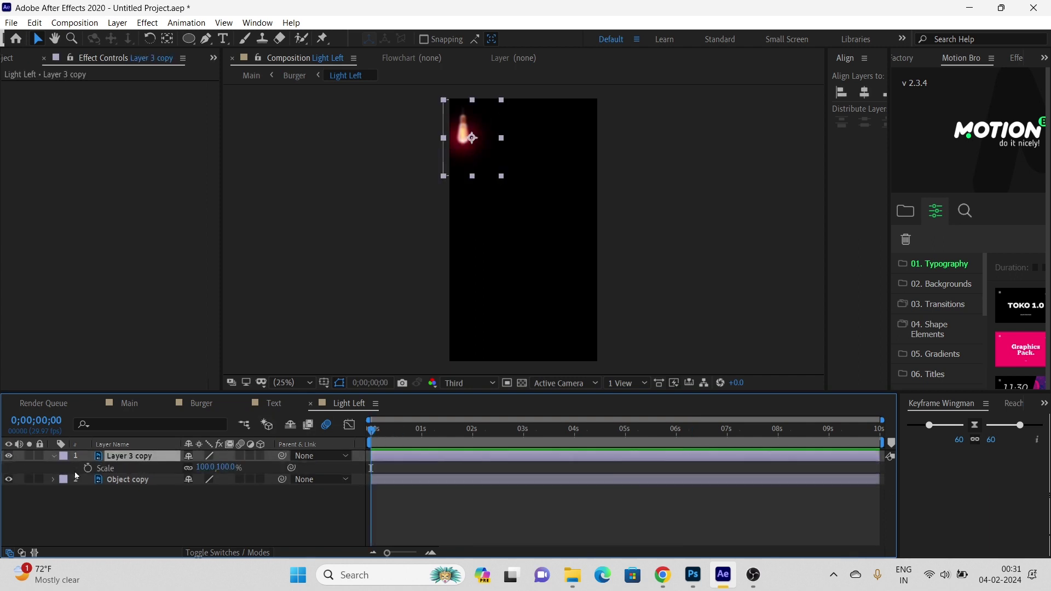
pyautogui.click(88, 468)
pyautogui.moveTo(371, 469); pyautogui.dragTo(399, 475)
pyautogui.moveTo(204, 468); pyautogui.dragTo(195, 469)
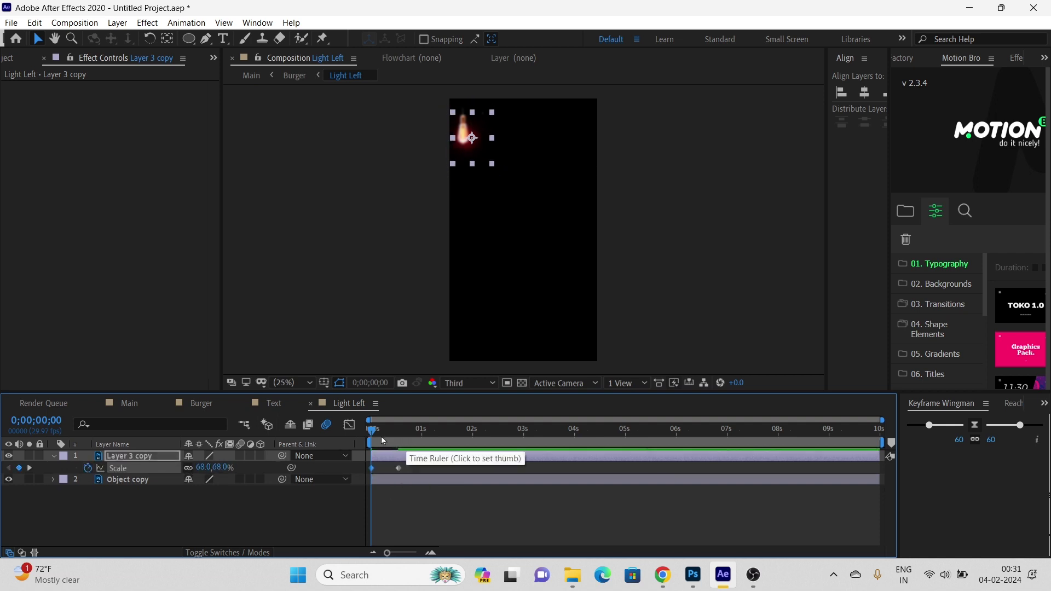
pyautogui.click(411, 443)
pyautogui.moveTo(410, 443); pyautogui.dragTo(426, 446)
pyautogui.moveTo(206, 467); pyautogui.dragTo(192, 468)
pyautogui.moveTo(418, 436)
pyautogui.mouseDown()
pyautogui.moveTo(305, 445)
pyautogui.moveTo(407, 450)
pyautogui.mouseUp()
pyautogui.press('space')
pyautogui.press('space')
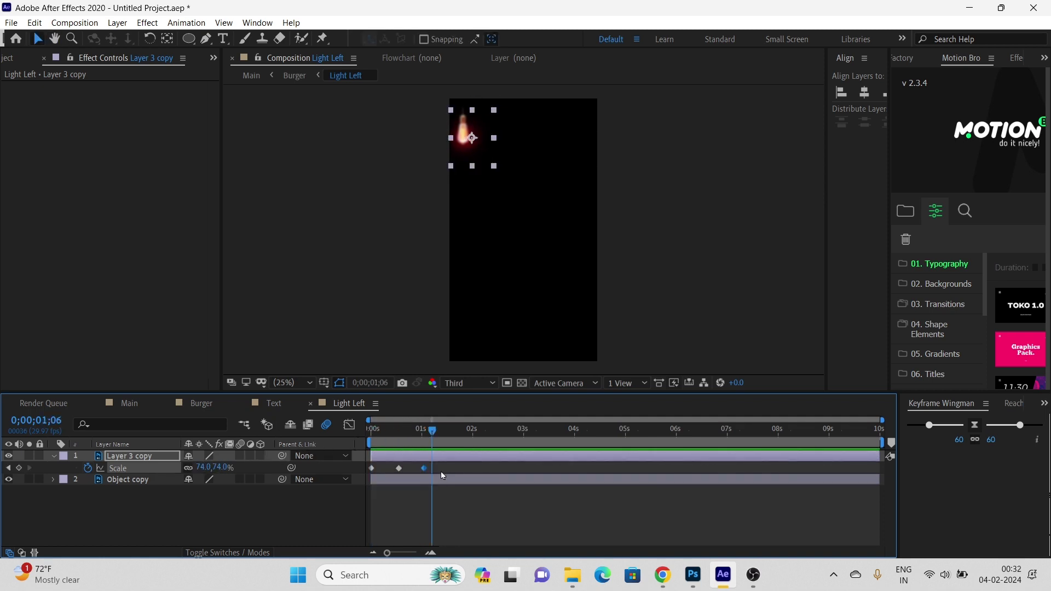
# Apply Easy Ease to Layer 3 copy's three scale keyframes and add the expression loopOut(type = "cycle", numKeyframes = 0)
pyautogui.rightClick(424, 469)
pyautogui.moveTo(482, 453)
pyautogui.click(616, 360)
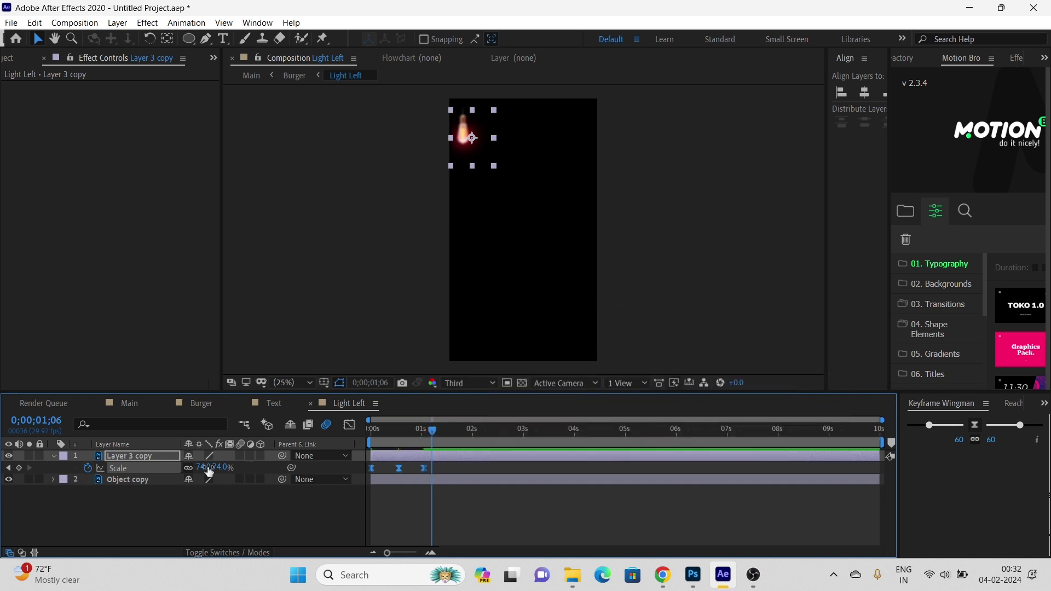
pyautogui.keyDown('alt'); pyautogui.click(87, 468); pyautogui.keyUp('alt')
pyautogui.click(235, 480)
pyautogui.moveTo(290, 398)
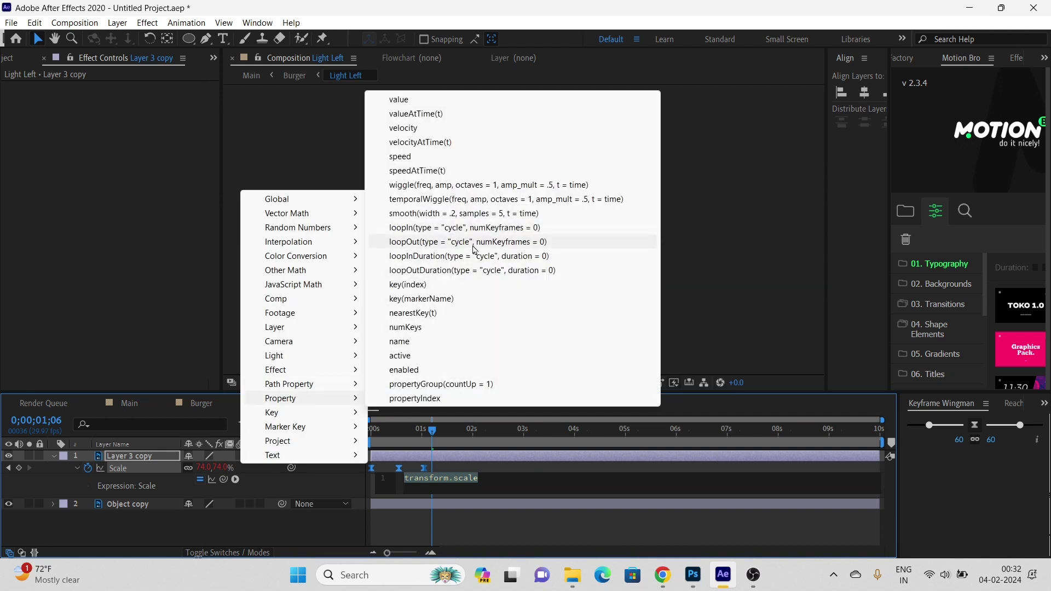
pyautogui.click(505, 244)
# Preview the looping glow and tighten the scale keyframes proportionally so the last one sits just before one second
pyautogui.moveTo(424, 433); pyautogui.dragTo(254, 423)
pyautogui.press('space')
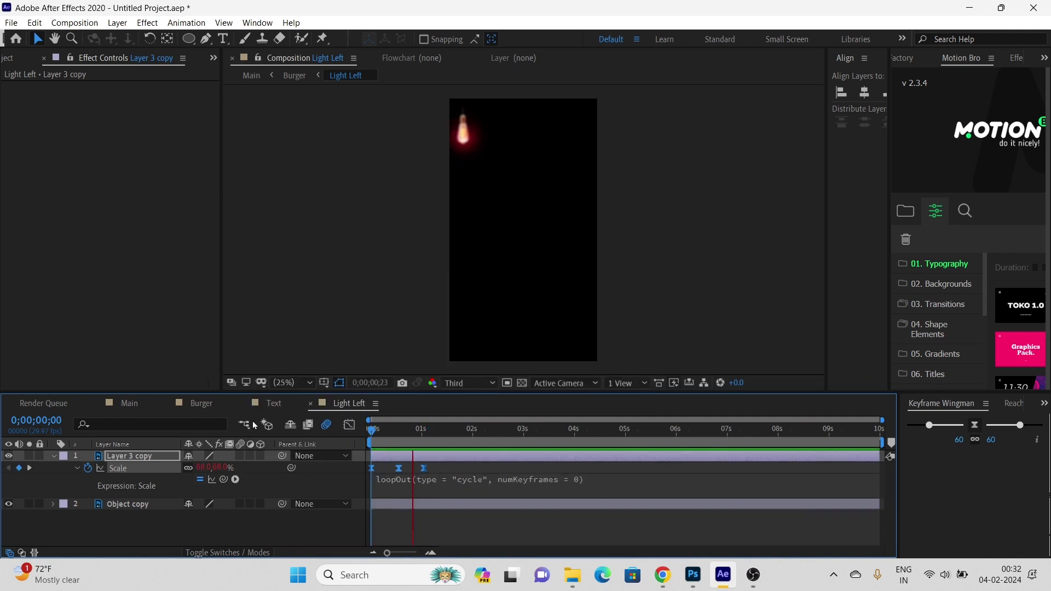
pyautogui.press('space')
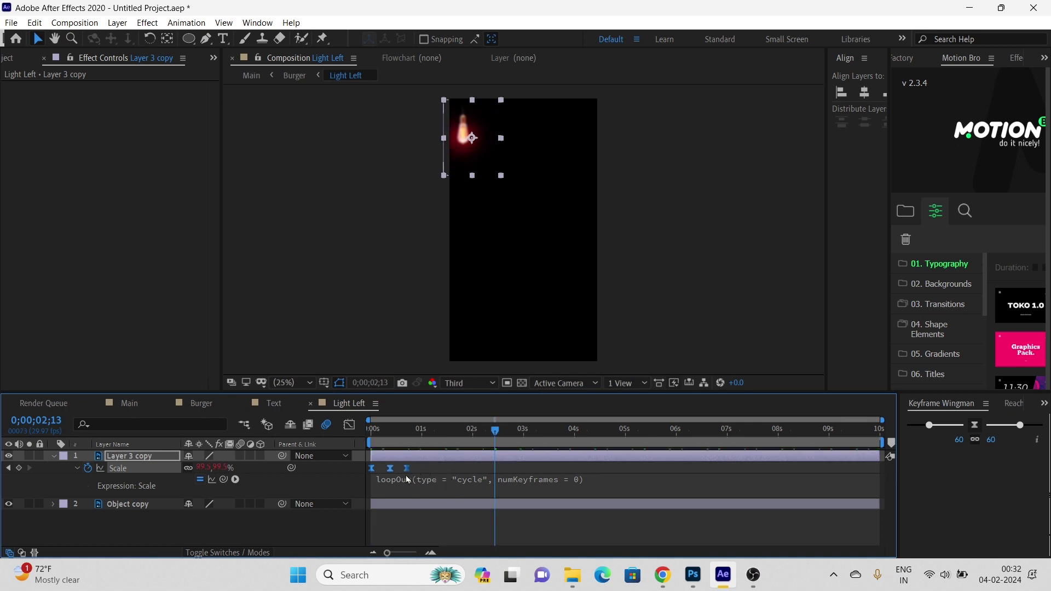
pyautogui.press('space')
pyautogui.press('space')
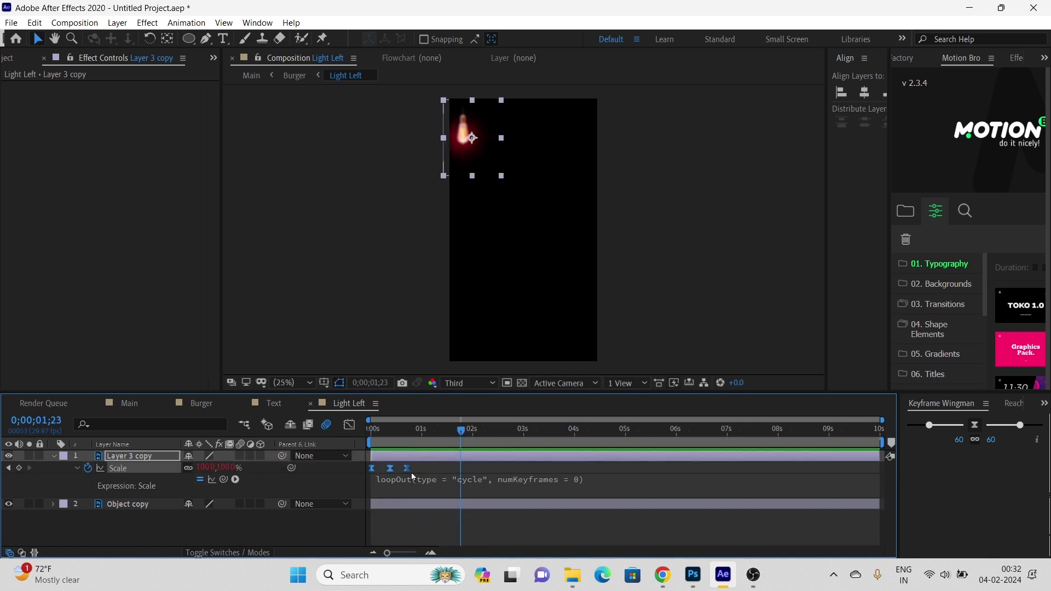
pyautogui.keyDown('alt'); pyautogui.moveTo(407, 470); pyautogui.dragTo(419, 469); pyautogui.keyUp('alt')
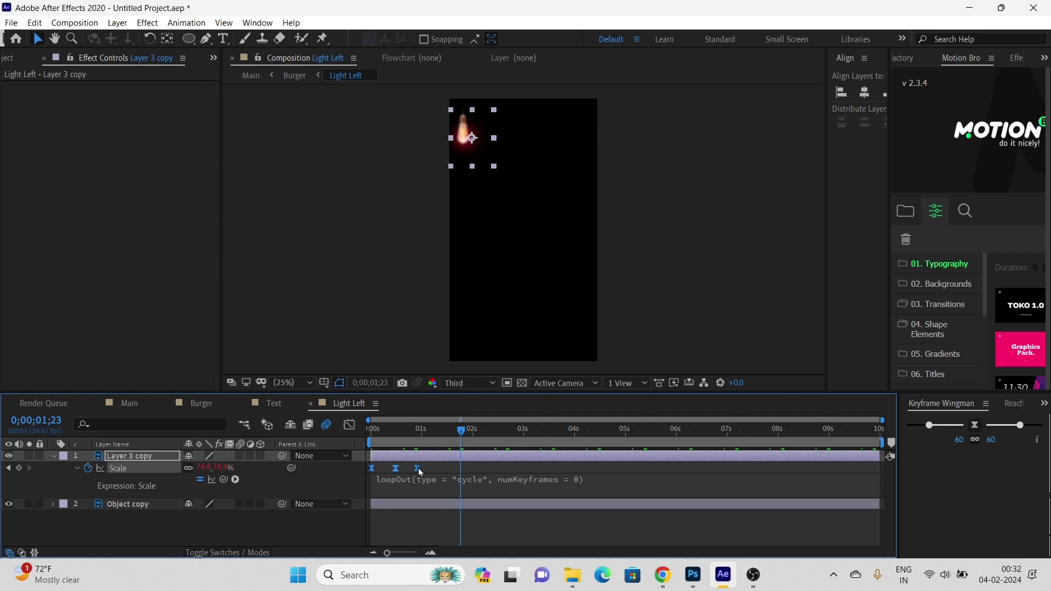
# In the Light Right composition, keyframe Layer 3's scale at 65% at the start, 100% at about 0.4 seconds and reduced at about 0.8 seconds
pyautogui.click(200, 402)
pyautogui.doubleClick(106, 513)
pyautogui.click(419, 456)
pyautogui.press('Home')
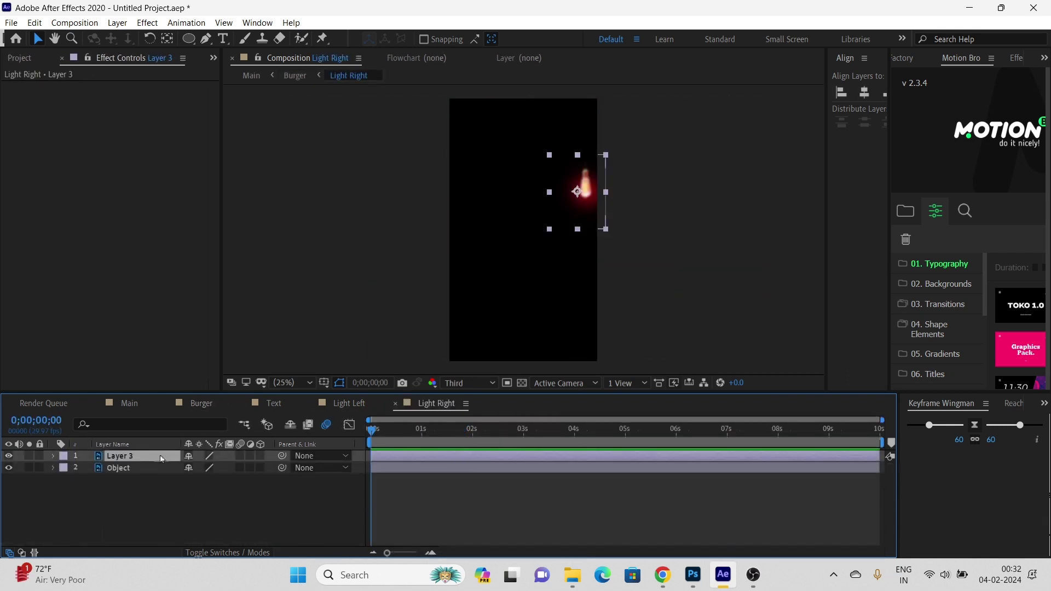
pyautogui.press('s')
pyautogui.click(88, 468)
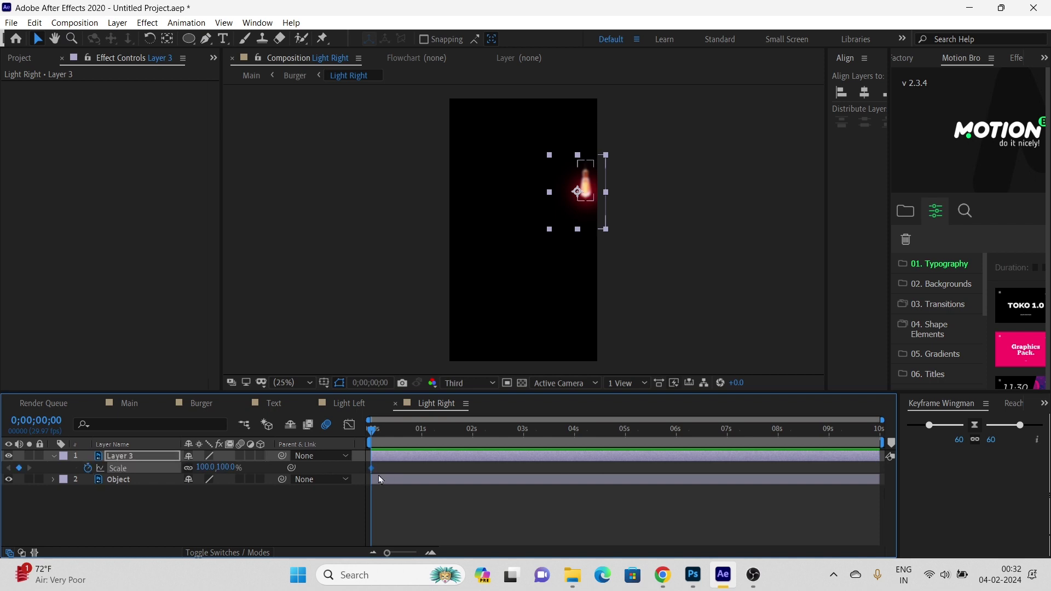
pyautogui.moveTo(208, 468); pyautogui.dragTo(195, 472)
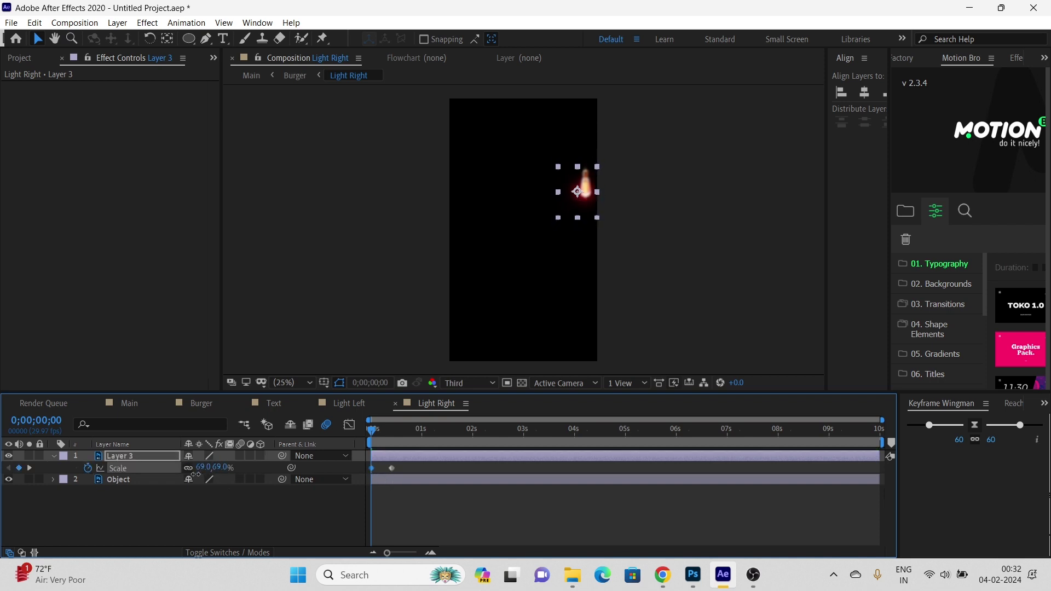
pyautogui.moveTo(373, 435); pyautogui.dragTo(412, 449)
pyautogui.moveTo(210, 469); pyautogui.dragTo(198, 475)
pyautogui.moveTo(413, 433); pyautogui.dragTo(370, 436)
# Apply Easy Ease to Light Right's three Layer 3 scale keyframes and loop them with loopOut(type = "cycle", numKeyframes = 0)
pyautogui.moveTo(419, 473); pyautogui.dragTo(368, 465)
pyautogui.rightClick(396, 467)
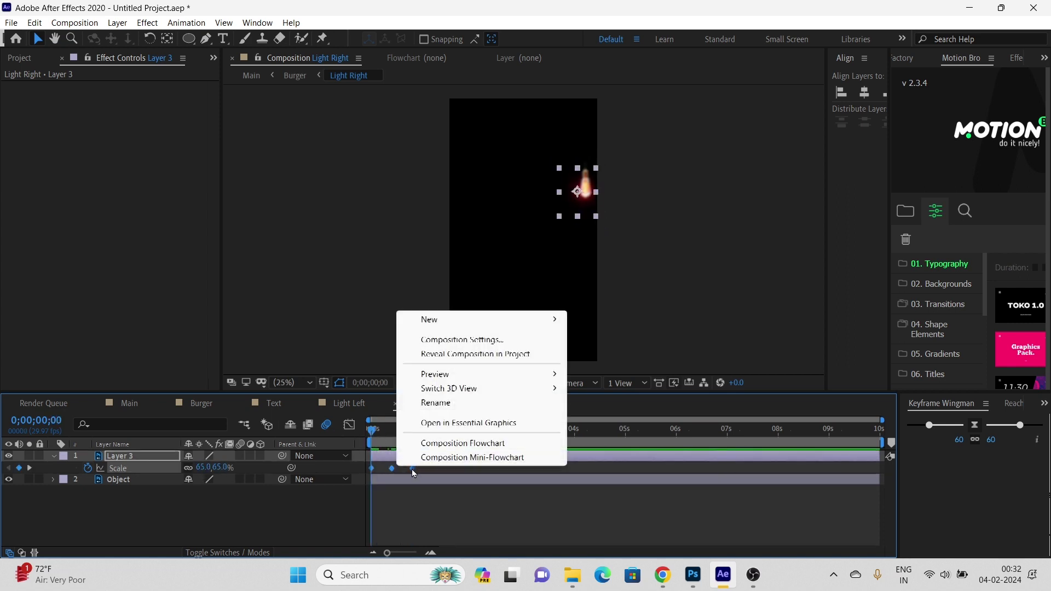
pyautogui.rightClick(412, 468)
pyautogui.moveTo(469, 457)
pyautogui.click(611, 359)
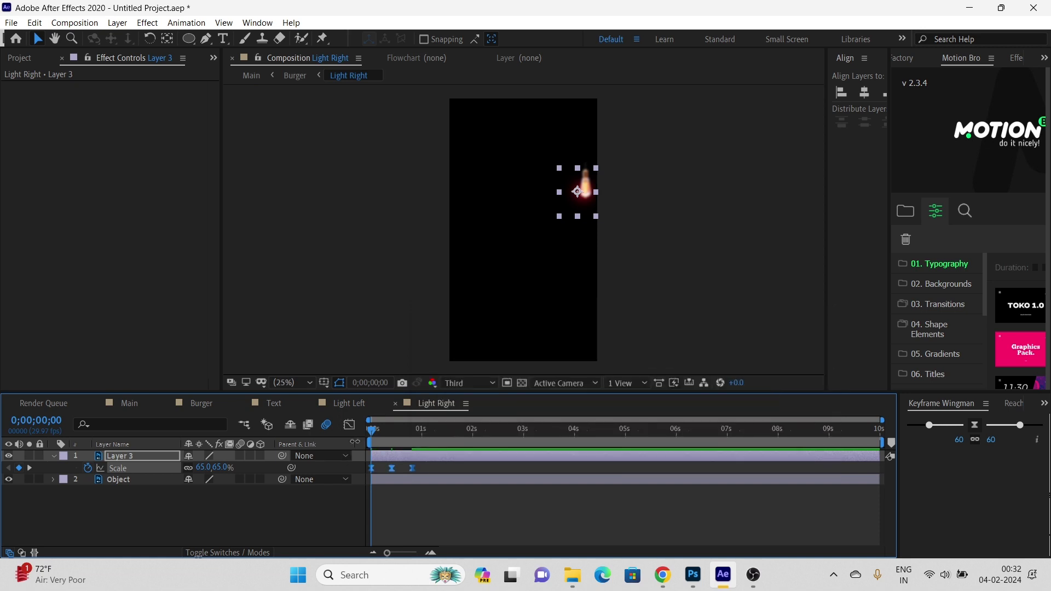
pyautogui.keyDown('alt'); pyautogui.click(88, 469); pyautogui.keyUp('alt')
pyautogui.click(235, 479)
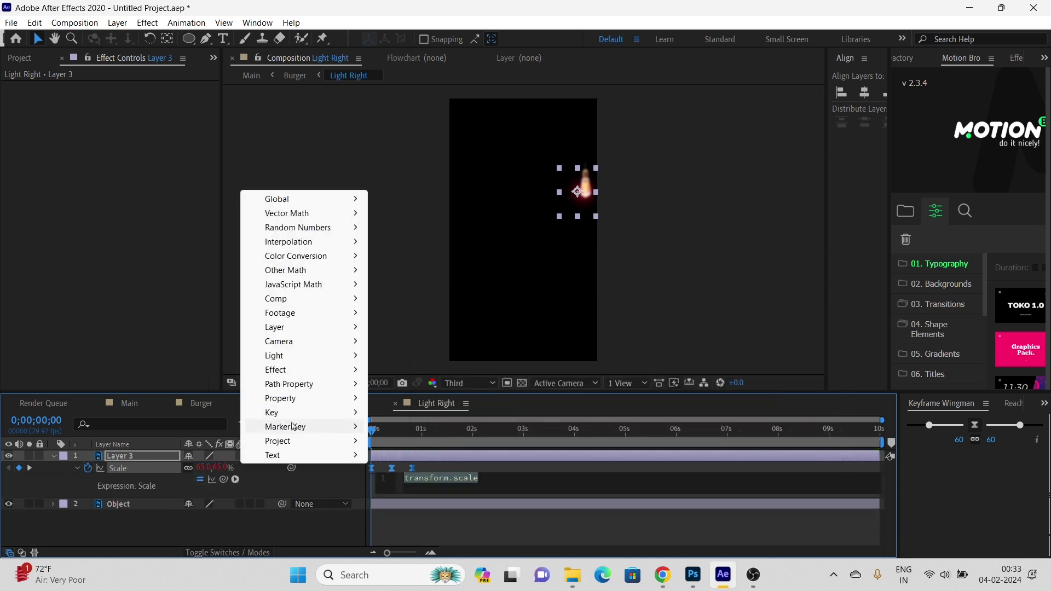
pyautogui.moveTo(305, 398)
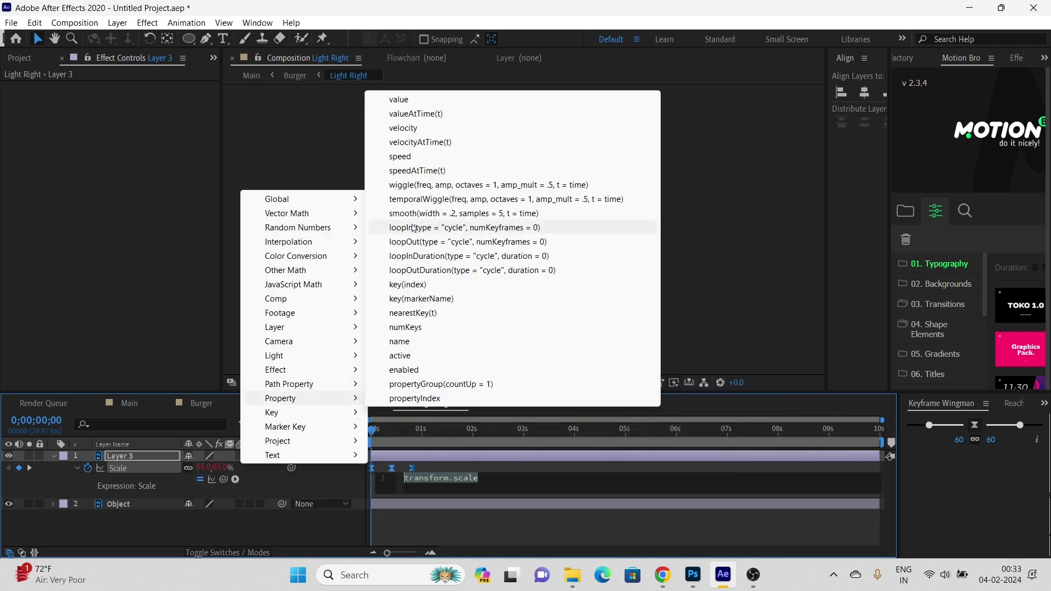
pyautogui.click(451, 242)
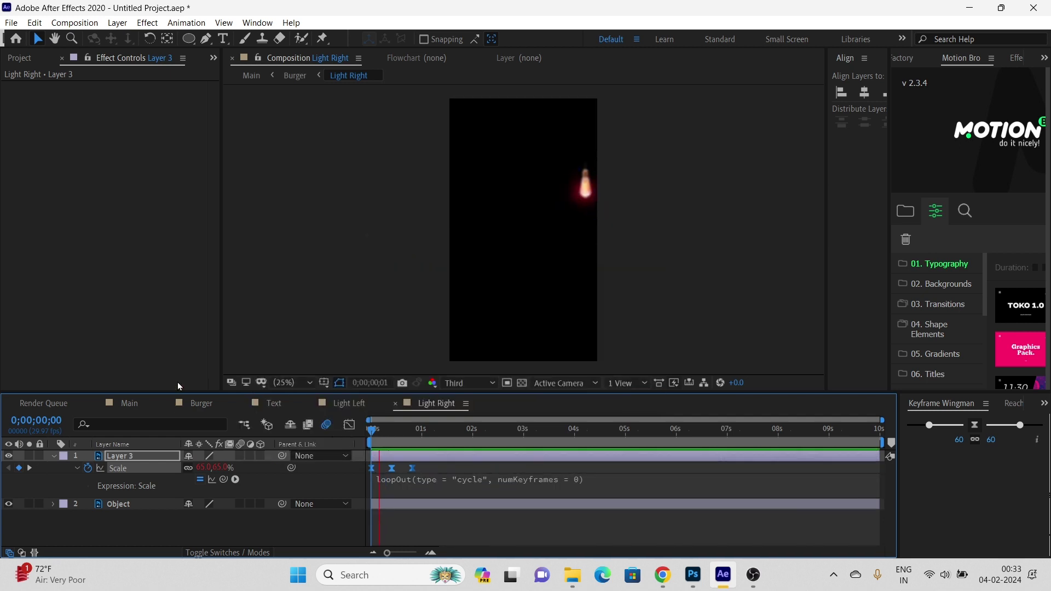
# Play the Main composition from the start to review the whole poster animation
pyautogui.press('space')
pyautogui.click(130, 403)
pyautogui.moveTo(491, 429); pyautogui.dragTo(141, 417)
pyautogui.press('space')
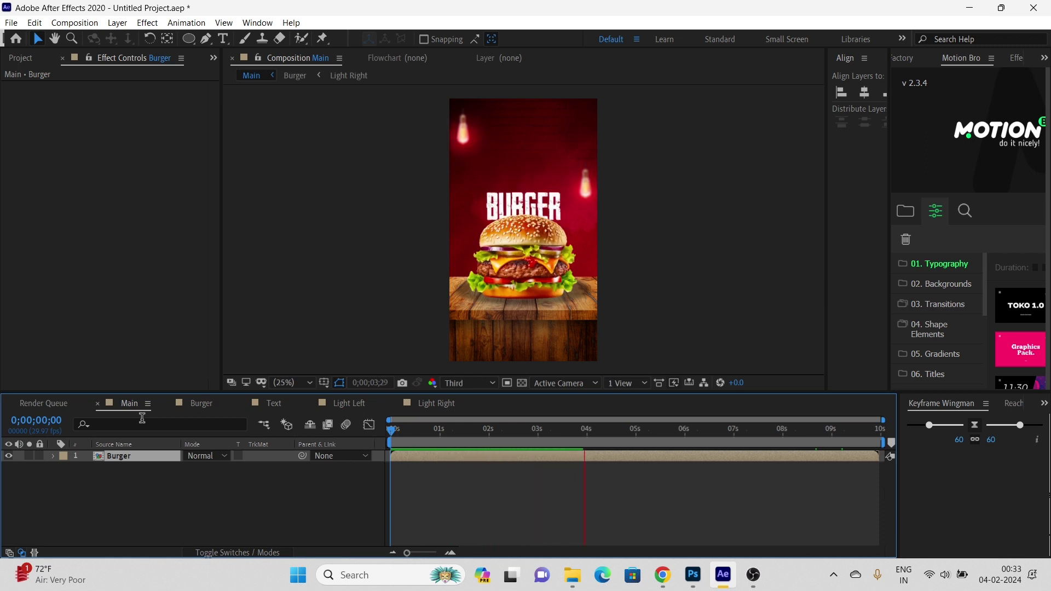
# Stop the preview, open the Burger composition and import the Cinematic Background HD, dust light leaks overlay and floor fog effects from left 04 videos
pyautogui.press('space')
pyautogui.click(22, 58)
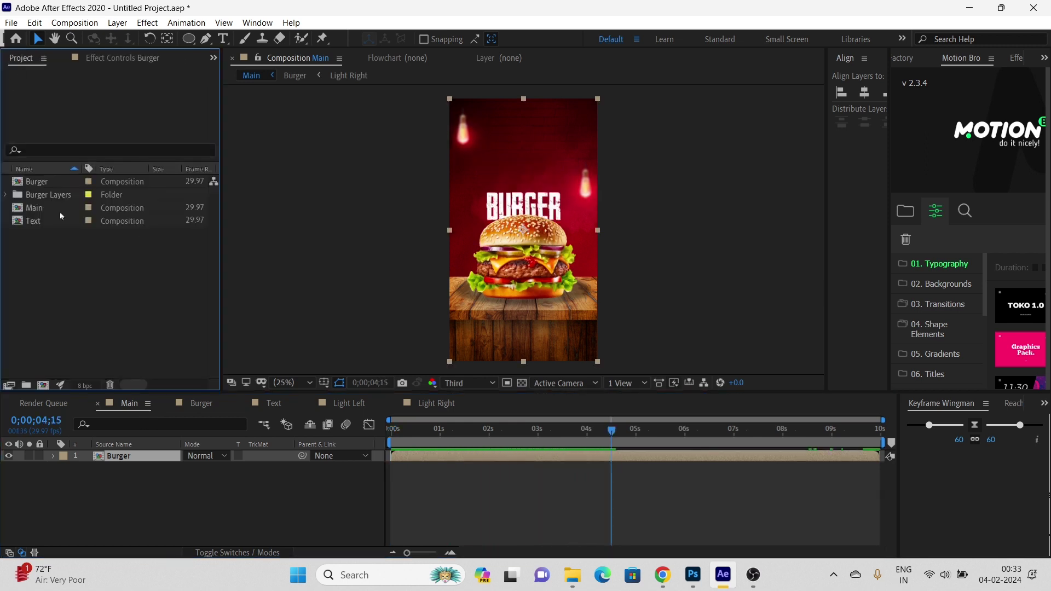
pyautogui.click(198, 404)
pyautogui.doubleClick(129, 288)
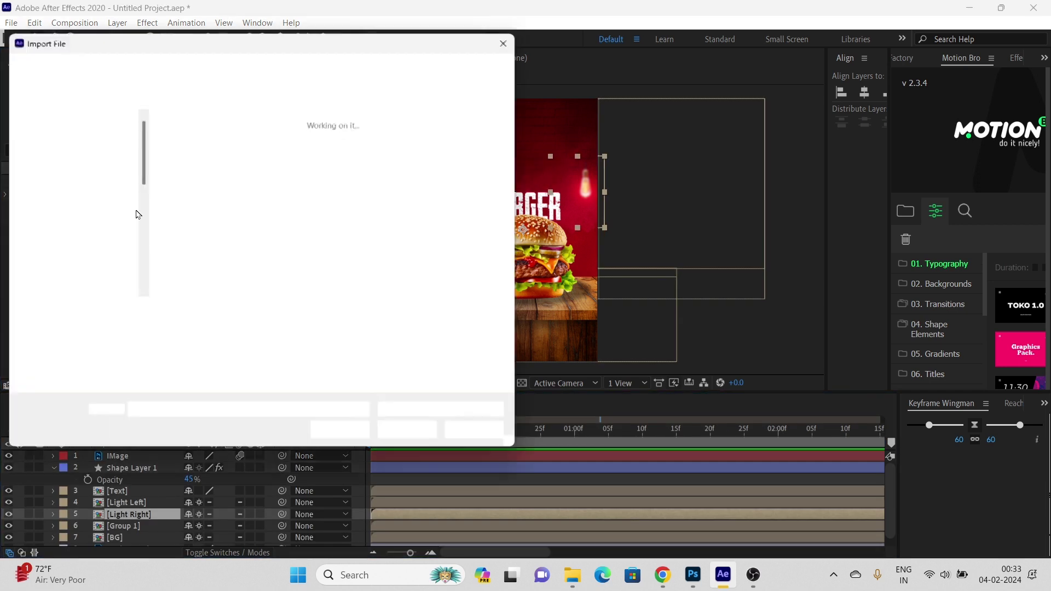
pyautogui.click(77, 162)
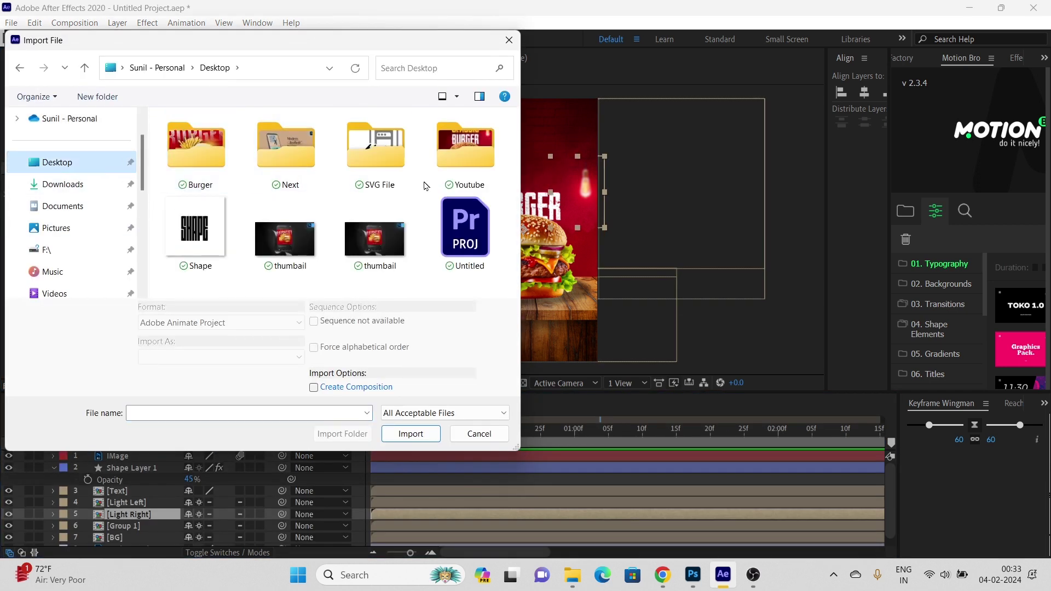
pyautogui.doubleClick(466, 154)
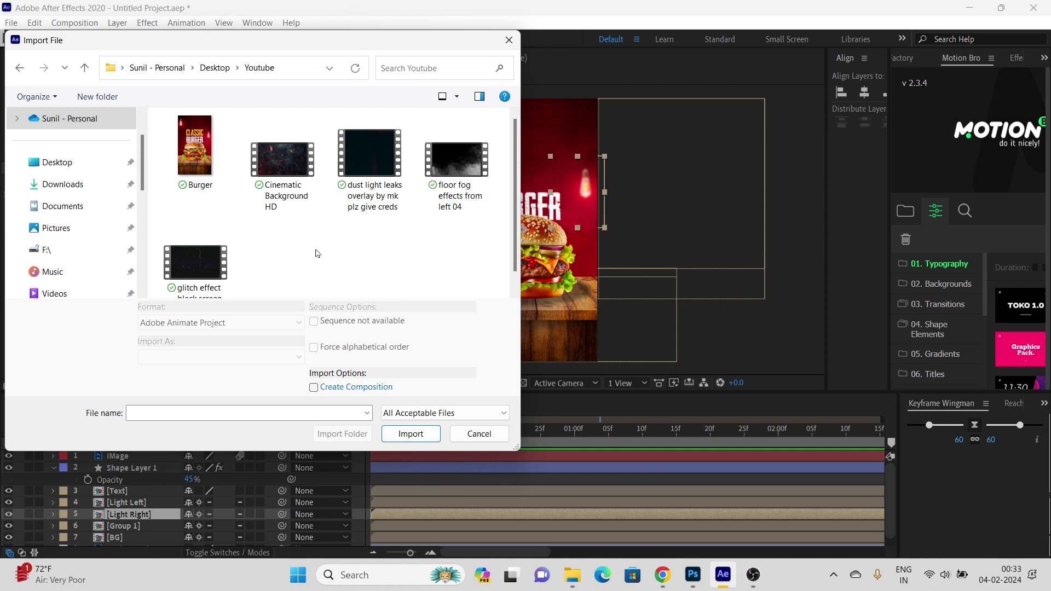
pyautogui.click(463, 169)
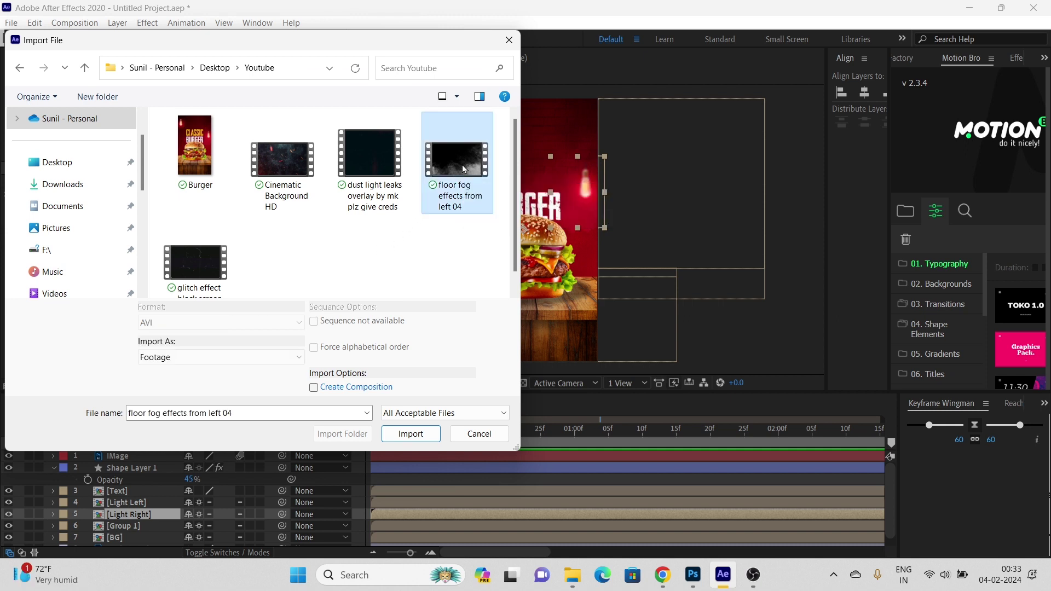
pyautogui.keyDown('ctrl'); pyautogui.click(378, 166); pyautogui.keyUp('ctrl')
pyautogui.keyDown('ctrl'); pyautogui.click(282, 160); pyautogui.keyUp('ctrl')
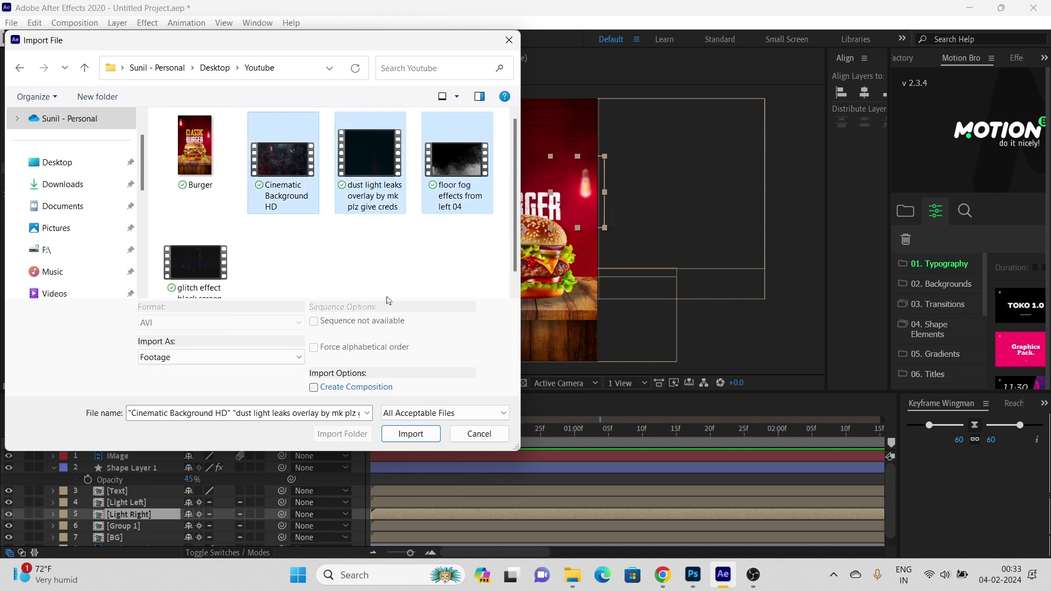
pyautogui.click(411, 434)
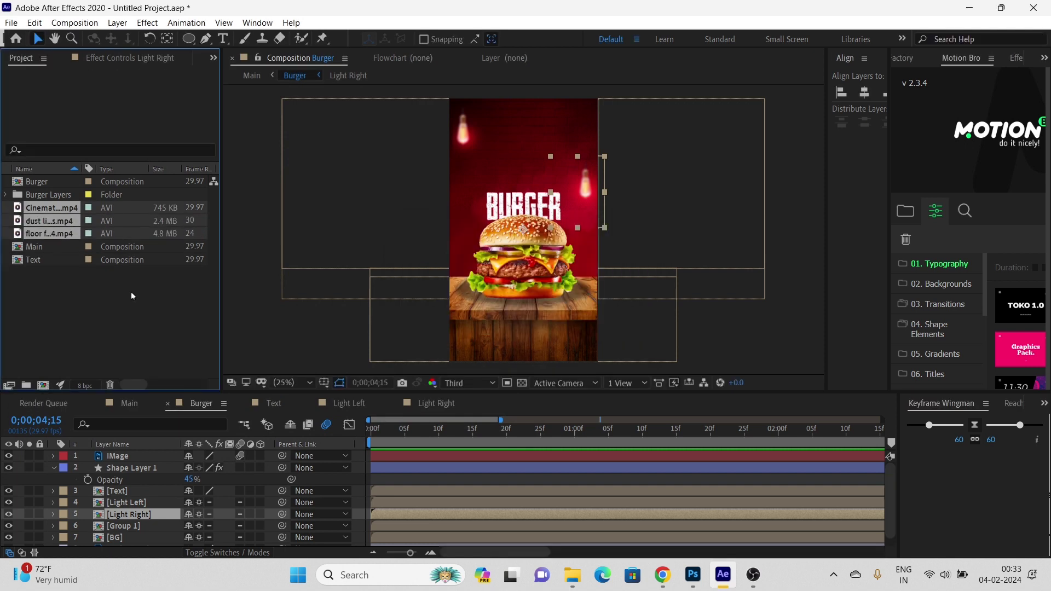
# Add the floor fog effects from left 04 clip to the Burger composition, between the Group 1 and BG layers
pyautogui.click(66, 218)
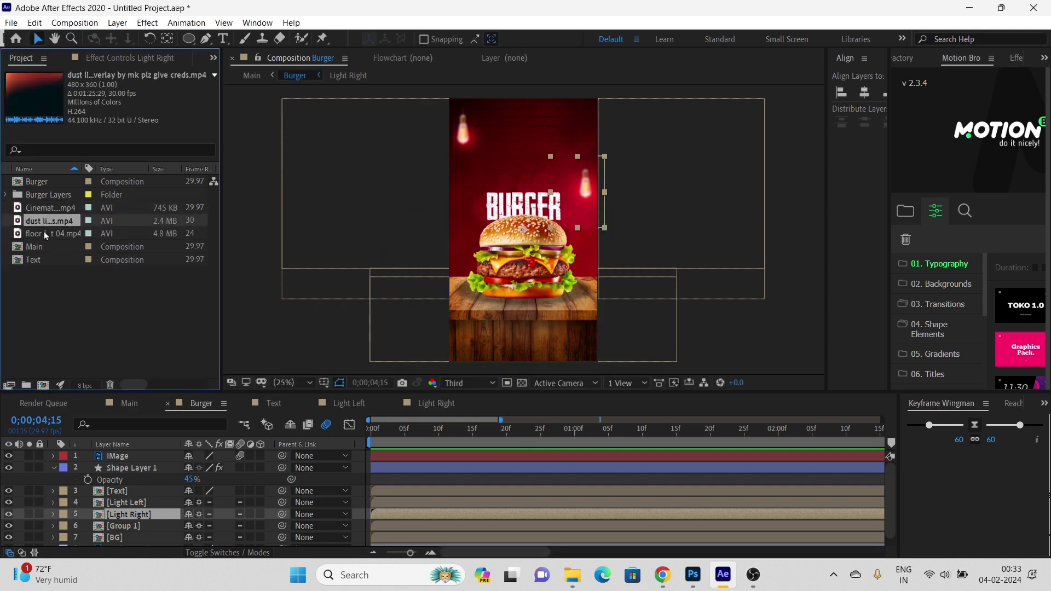
pyautogui.click(44, 232)
pyautogui.click(60, 208)
pyautogui.click(50, 233)
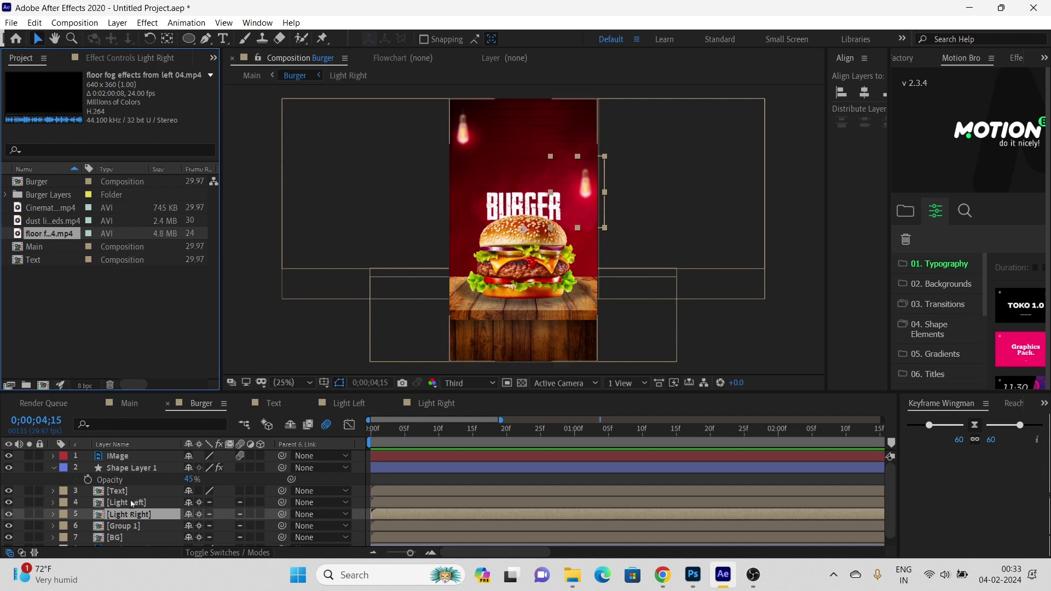
pyautogui.moveTo(75, 375); pyautogui.dragTo(117, 534)
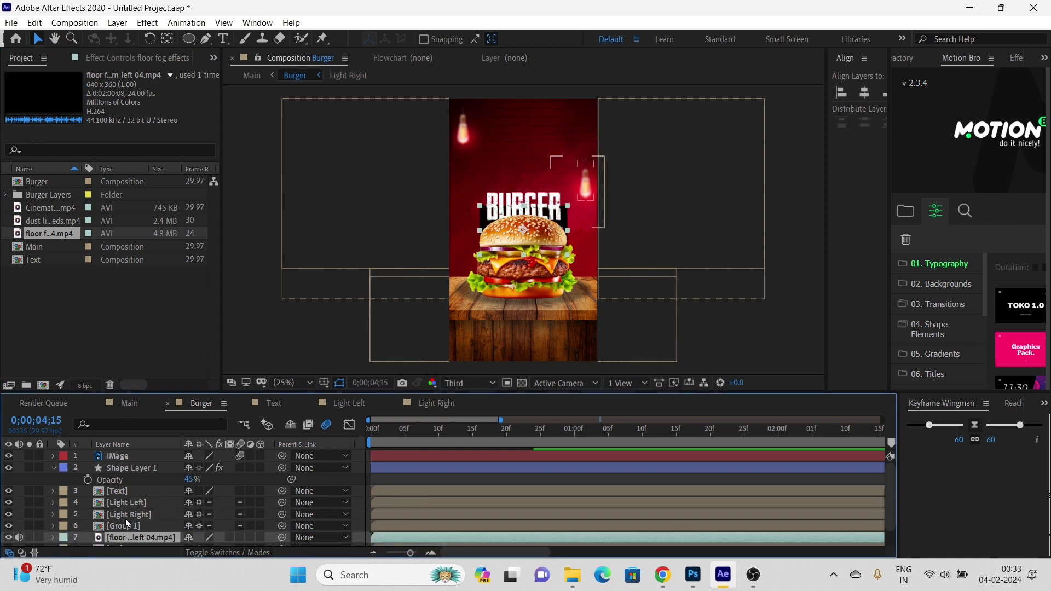
pyautogui.click(8, 527)
pyautogui.click(7, 527)
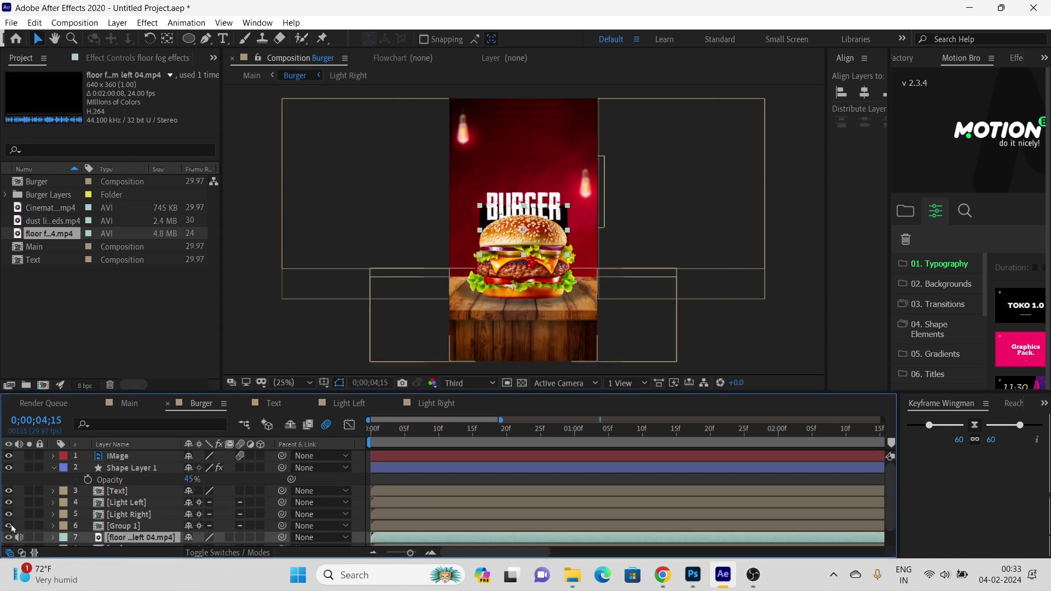
# Scale the floor fog clip to 230% and enlarge the timeline area to show all layers
pyautogui.click(130, 527)
pyautogui.click(129, 539)
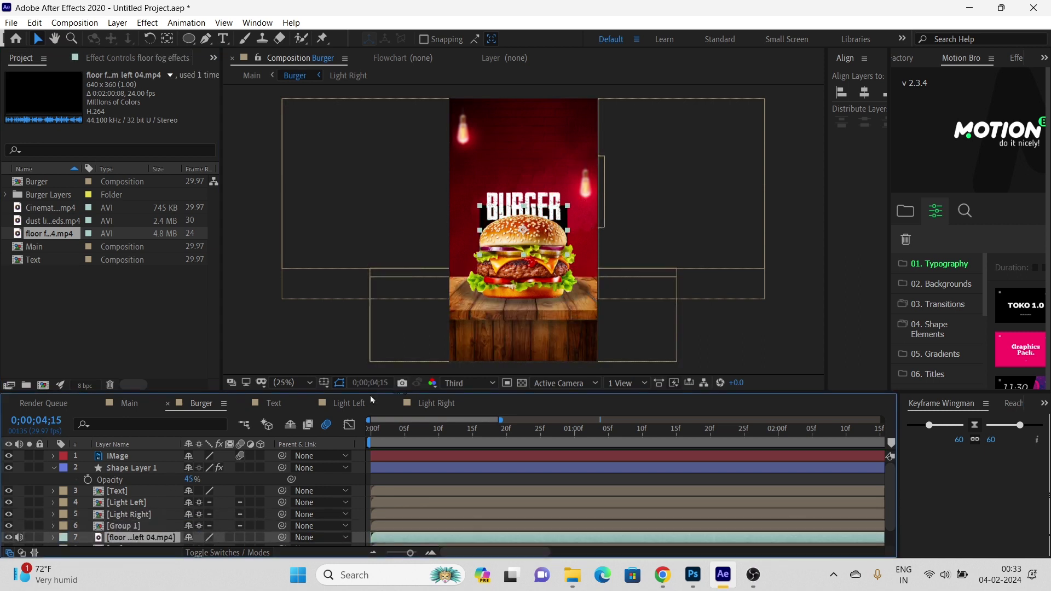
pyautogui.press('s')
pyautogui.moveTo(208, 540); pyautogui.dragTo(296, 530)
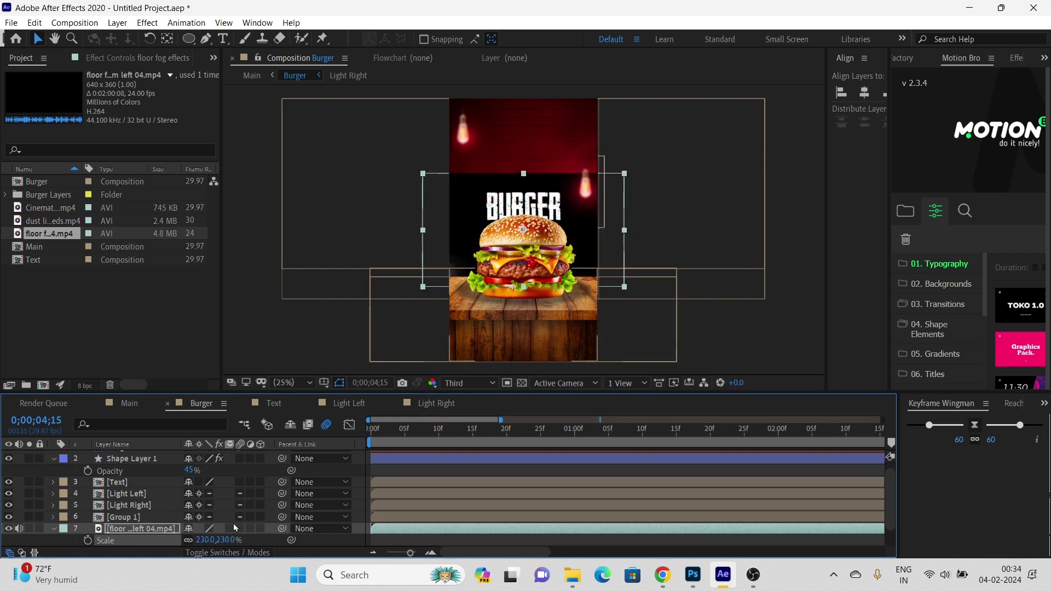
pyautogui.click(305, 529)
pyautogui.click(305, 529)
pyautogui.click(135, 529)
pyautogui.scroll(-2, 254, 498)
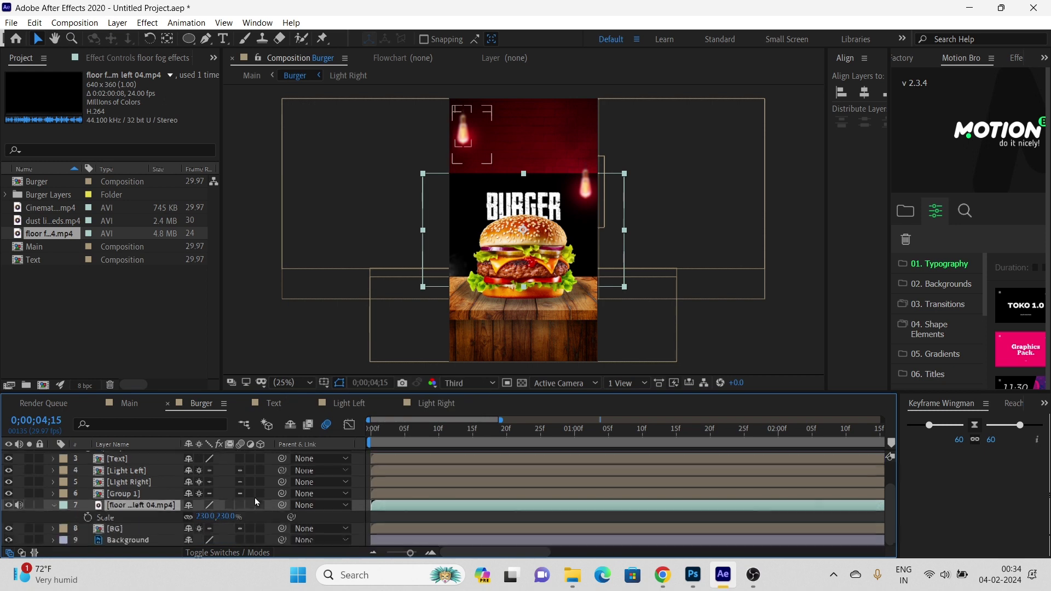
pyautogui.moveTo(327, 392); pyautogui.dragTo(341, 347)
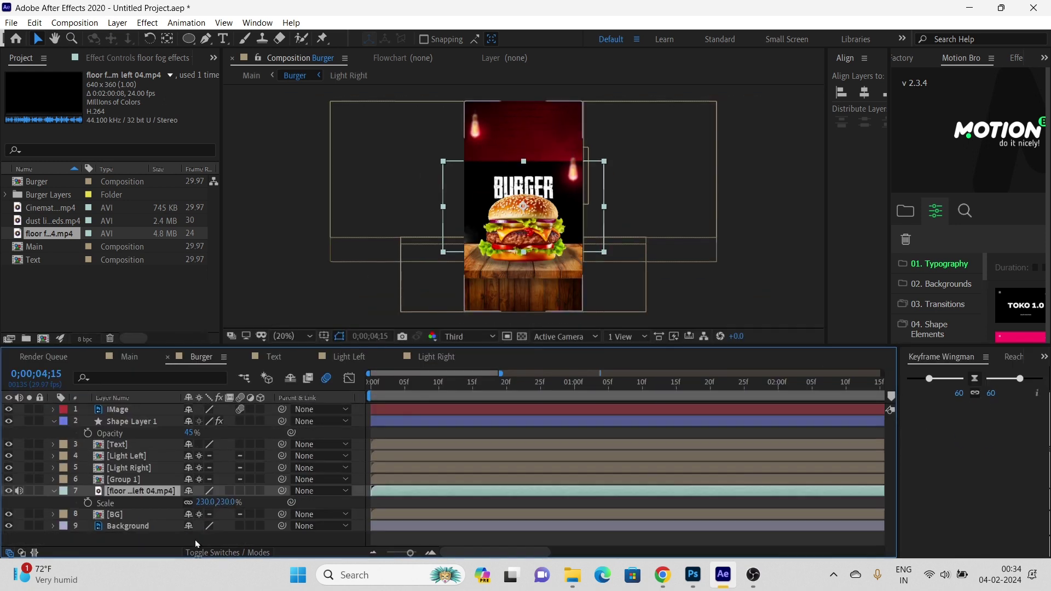
# Try Soft Light on the floor fog clip, then set its blending mode to Screen
pyautogui.click(232, 552)
pyautogui.click(207, 491)
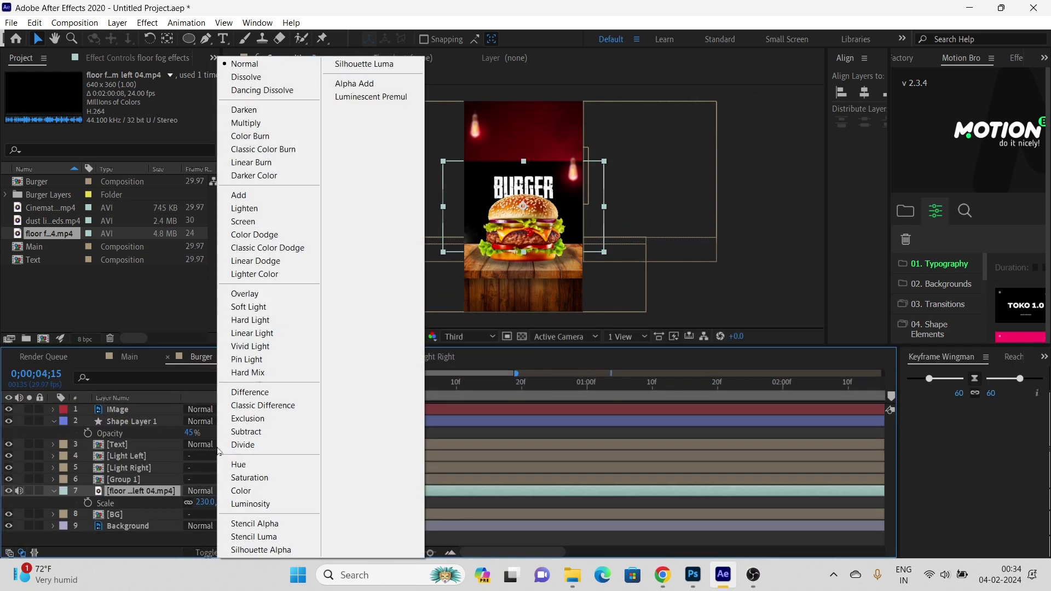
pyautogui.click(284, 305)
pyautogui.click(207, 491)
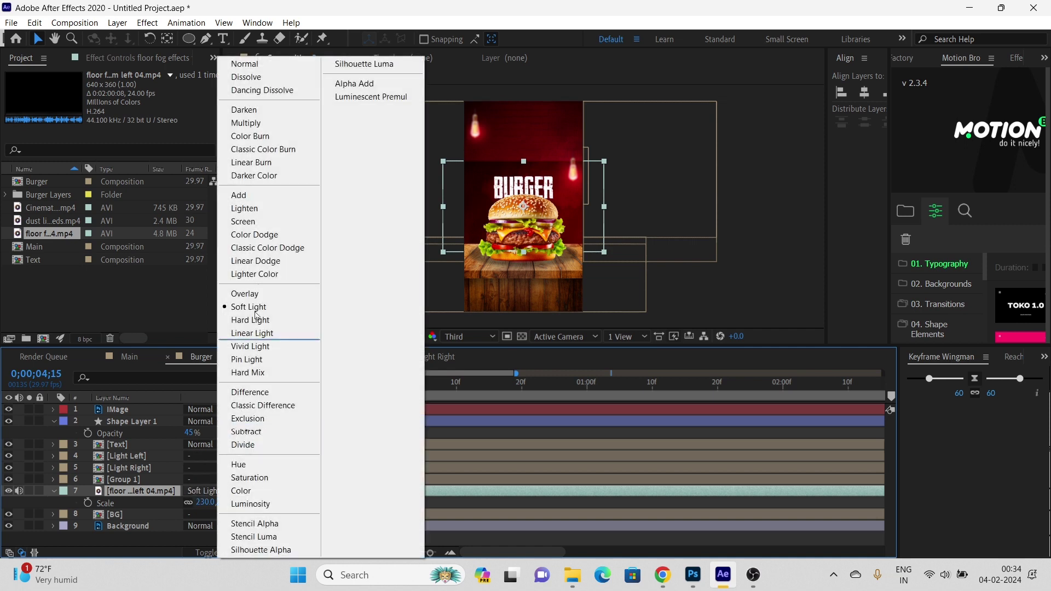
pyautogui.click(262, 222)
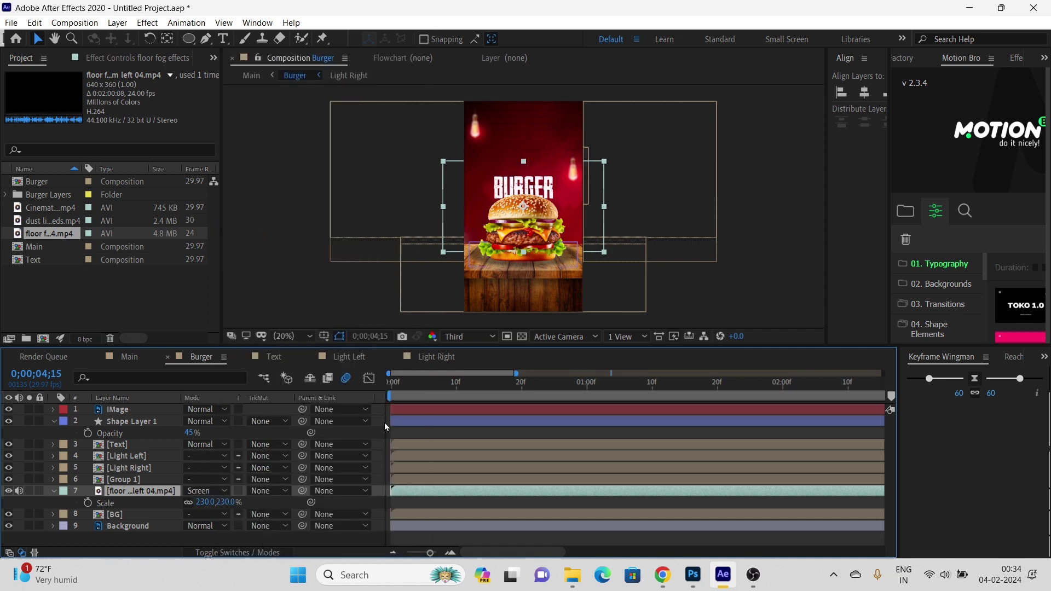
# Play the Burger composition from the start and across the full 10-second range to check the fog behind the burger
pyautogui.moveTo(424, 384); pyautogui.dragTo(331, 379)
pyautogui.press('space')
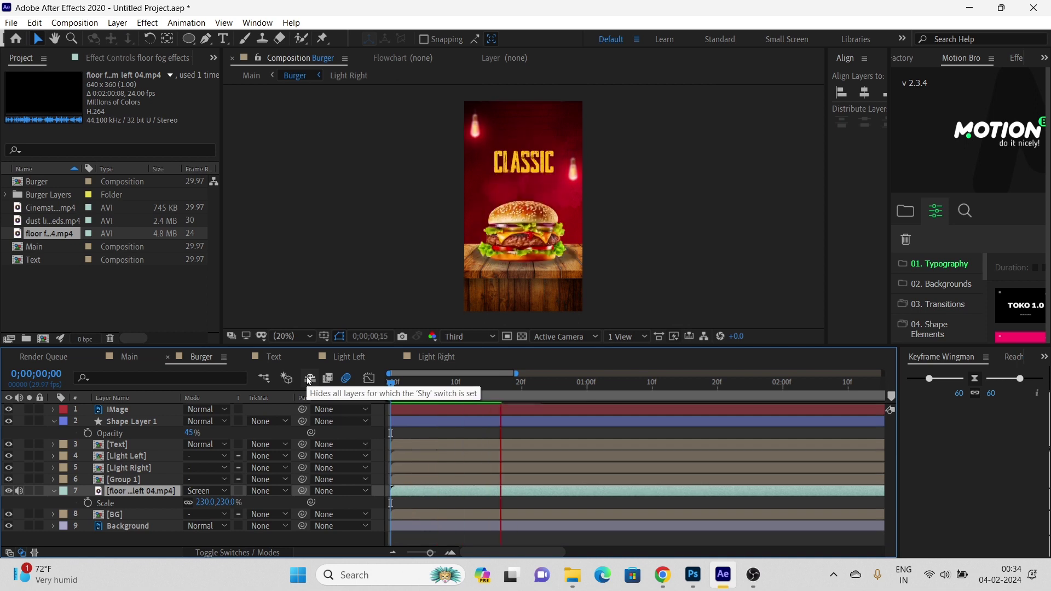
pyautogui.press('space')
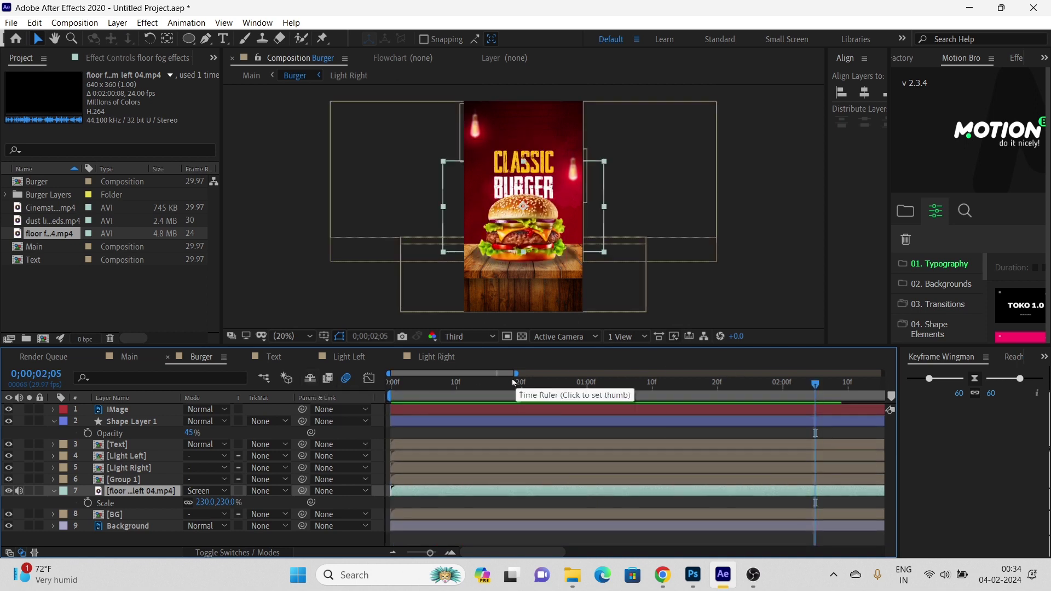
pyautogui.moveTo(518, 373); pyautogui.dragTo(883, 373)
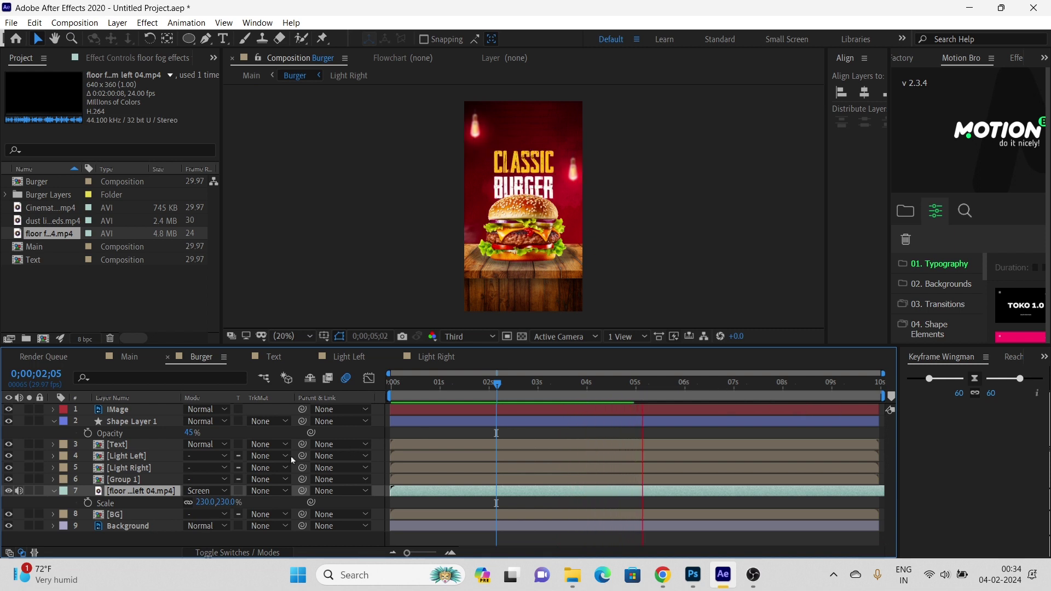
pyautogui.press('space')
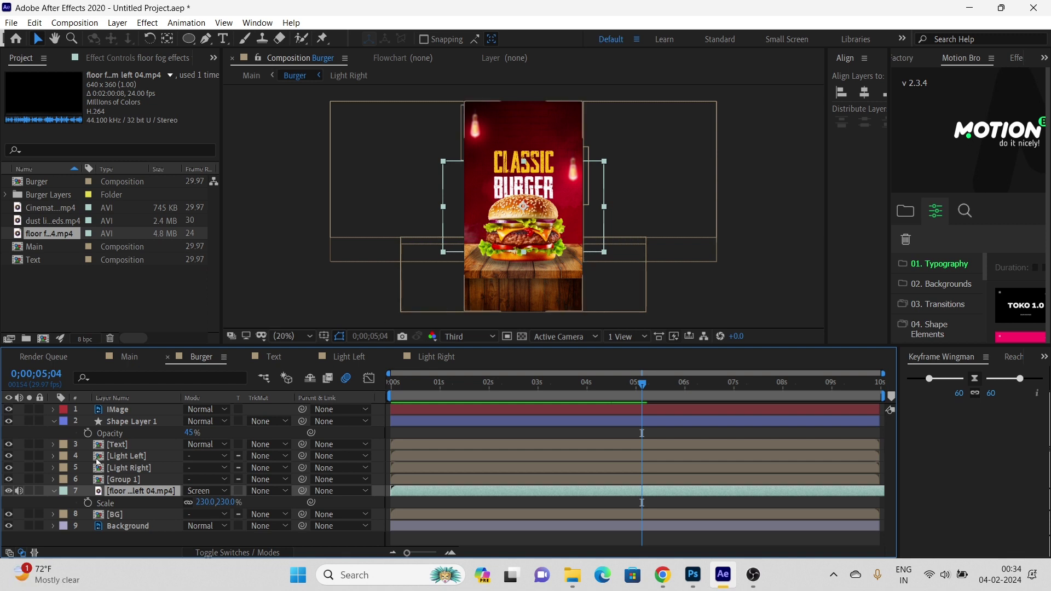
pyautogui.click(8, 480)
pyautogui.click(7, 480)
# Trim the start of the floor fog clip at 0;00;09;29, move the remainder to the composition's start and preview it
pyautogui.moveTo(704, 382); pyautogui.dragTo(916, 384)
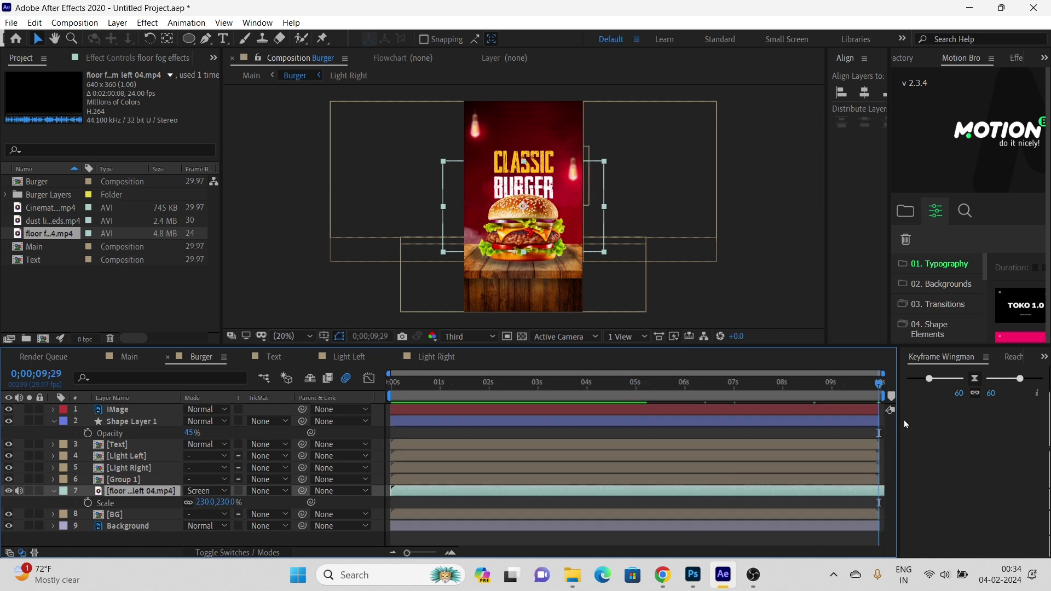
pyautogui.hotkey('alt', '[')
pyautogui.moveTo(463, 386); pyautogui.dragTo(2, 389)
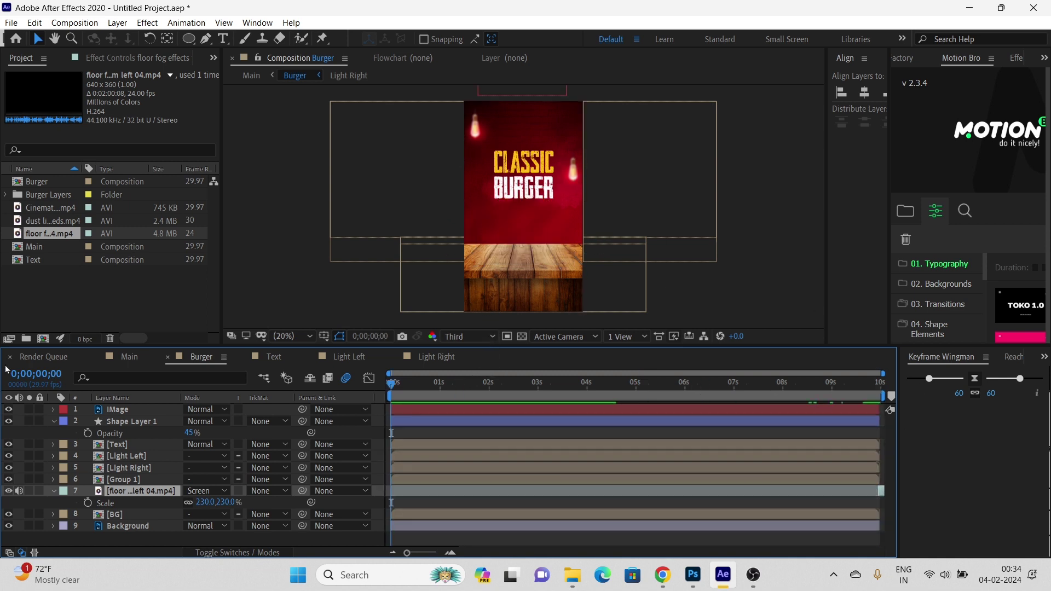
pyautogui.press('[')
pyautogui.press('space')
# Cut another stretch off the fog clip's beginning at 0;00;09;29, realign it to the first frame and replay the animation
pyautogui.moveTo(446, 388); pyautogui.dragTo(904, 386)
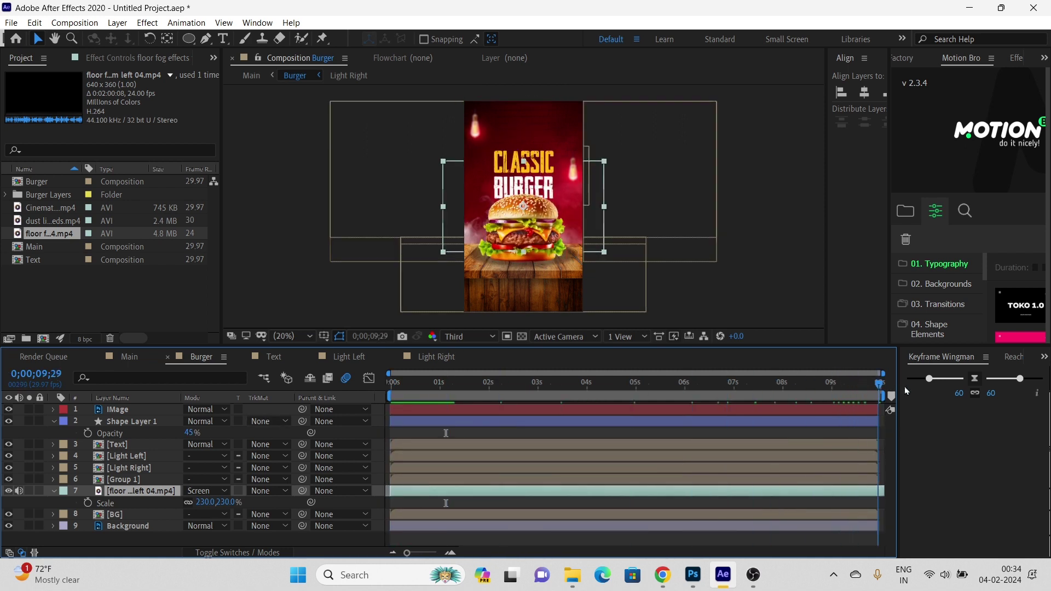
pyautogui.moveTo(725, 385); pyautogui.dragTo(7, 484)
pyautogui.hotkey('alt', '[')
pyautogui.hotkey('alt', '[')
pyautogui.press('space')
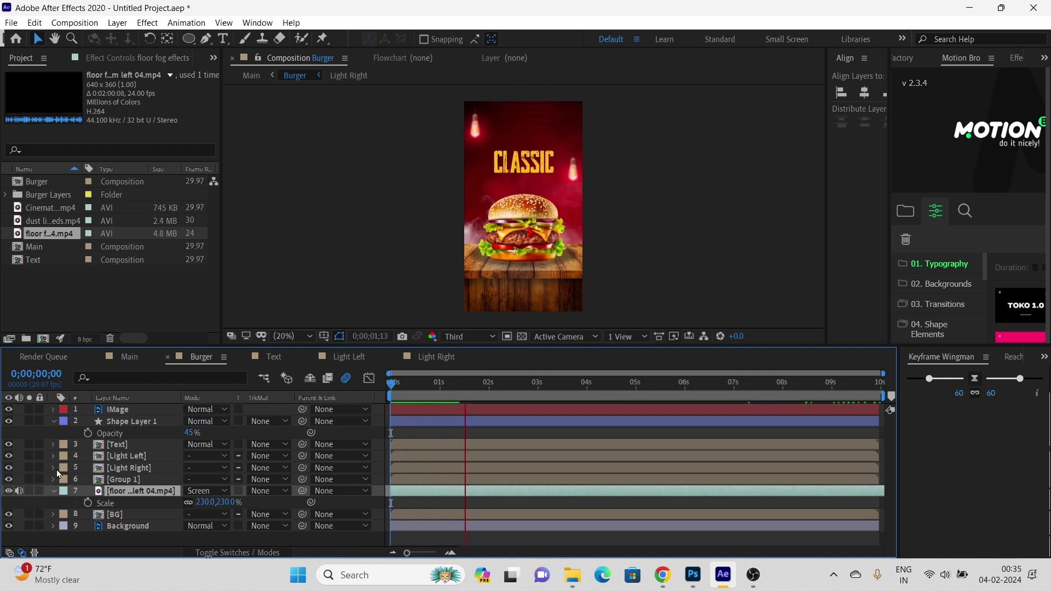
pyautogui.press('space')
# Try a Time Stretch factor of 132 on the floor fog clip, preview it, undo the stretch and replay
pyautogui.rightClick(139, 491)
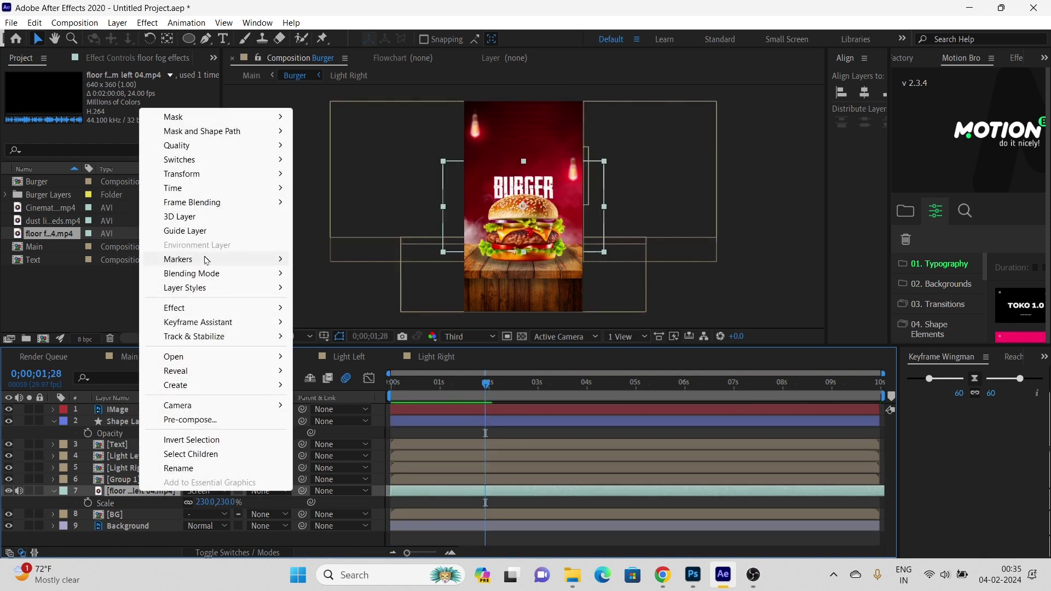
pyautogui.moveTo(219, 196)
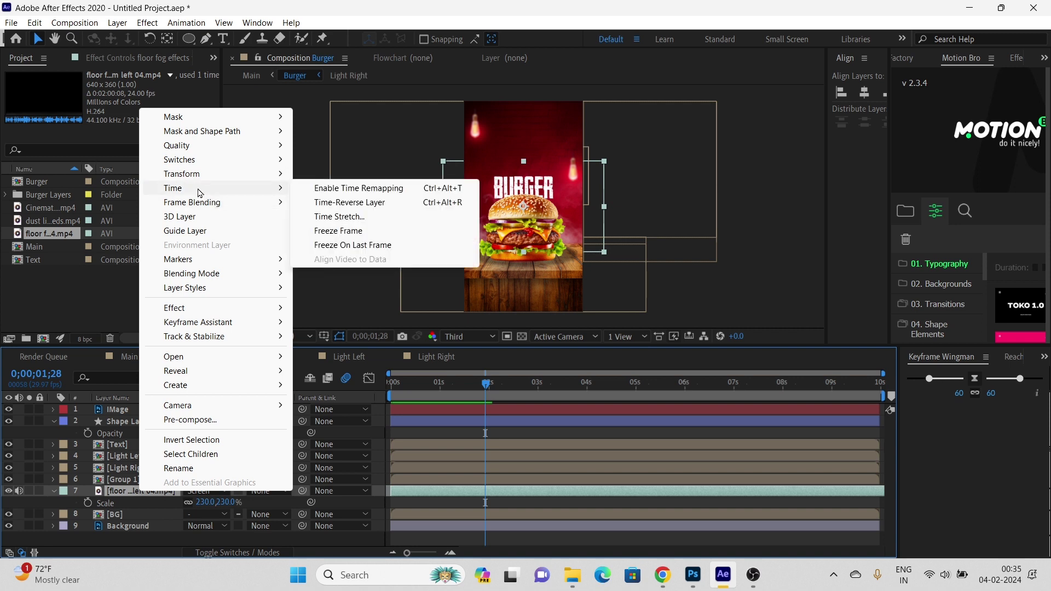
pyautogui.click(356, 219)
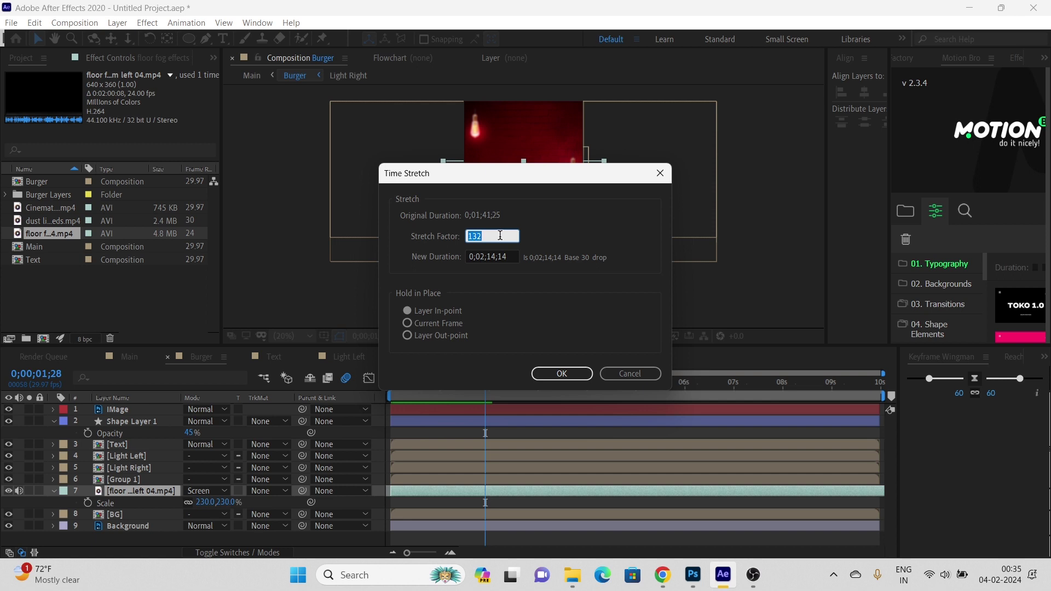
pyautogui.click(555, 375)
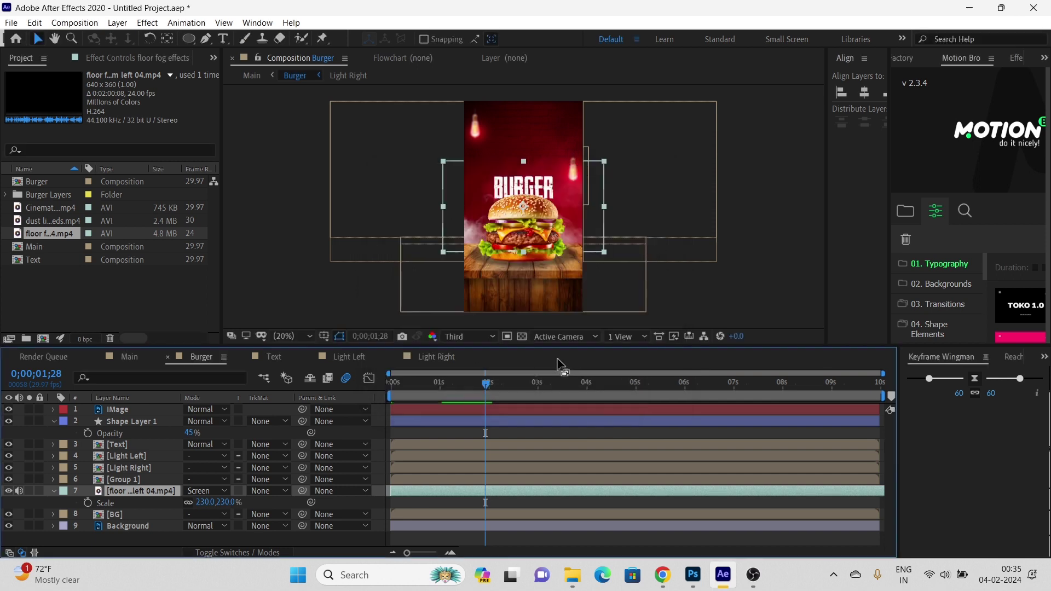
pyautogui.moveTo(486, 386); pyautogui.dragTo(428, 383)
pyautogui.press('space')
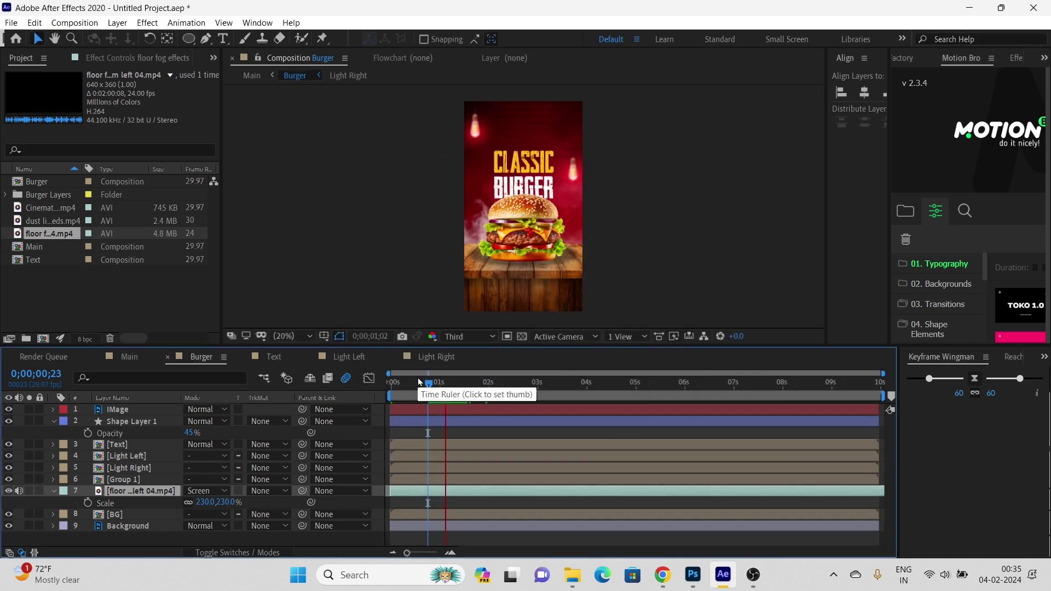
pyautogui.press('space')
pyautogui.hotkey('ctrl', 'z')
pyautogui.press('space')
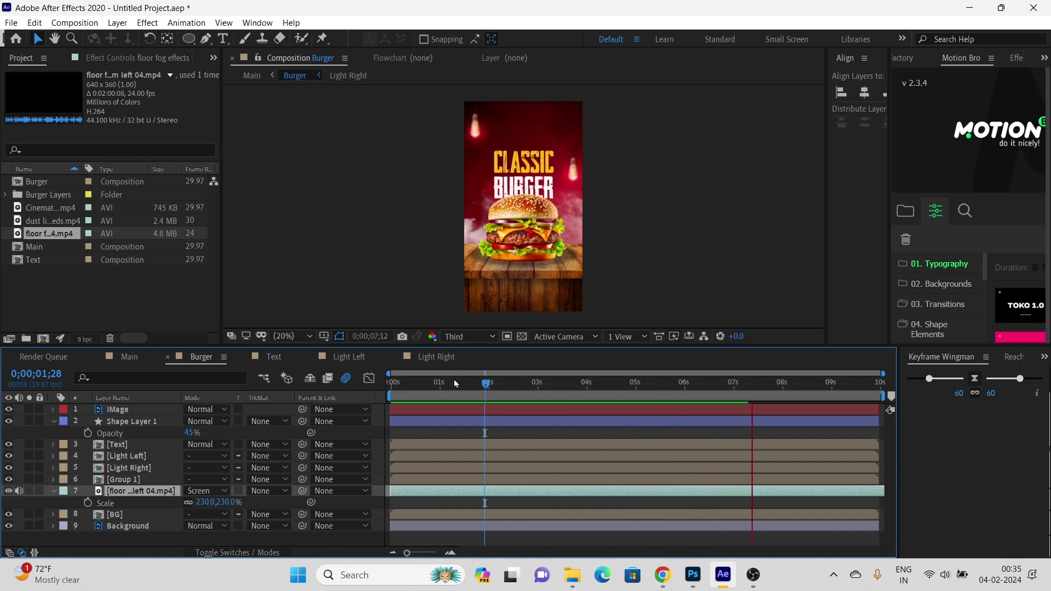
pyautogui.press('space')
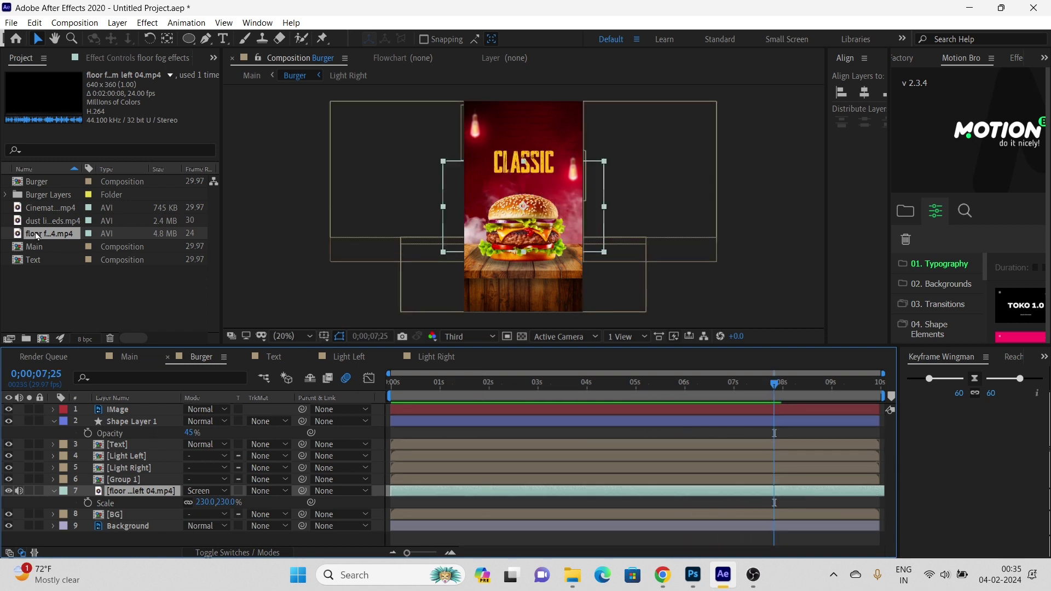
# Add the Cinematic Background HD clip to the Burger composition, between the Light Right and Group 1 layers
pyautogui.click(43, 220)
pyautogui.click(43, 208)
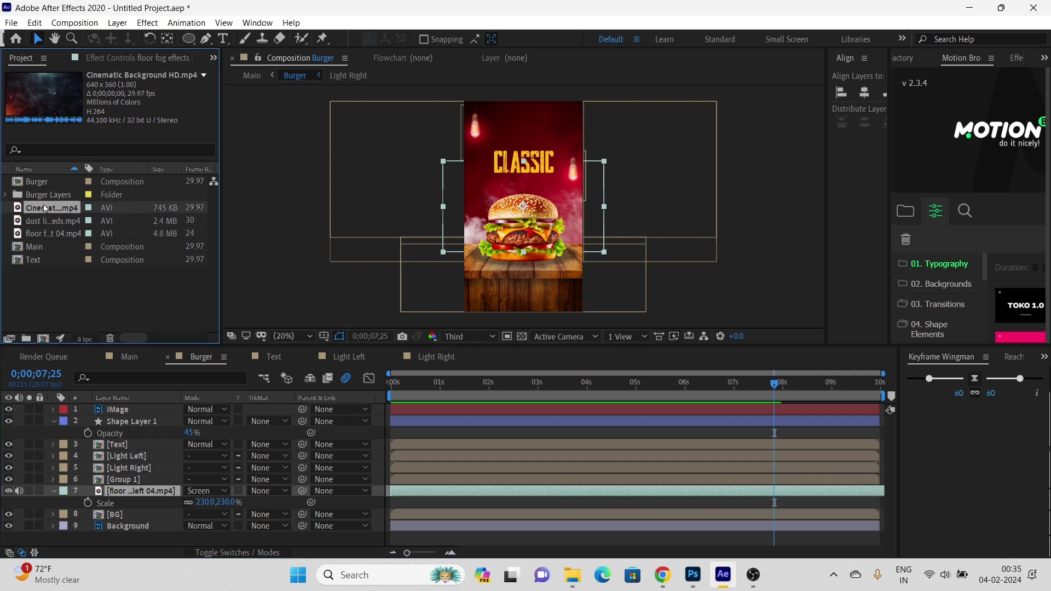
pyautogui.moveTo(104, 383); pyautogui.dragTo(117, 474)
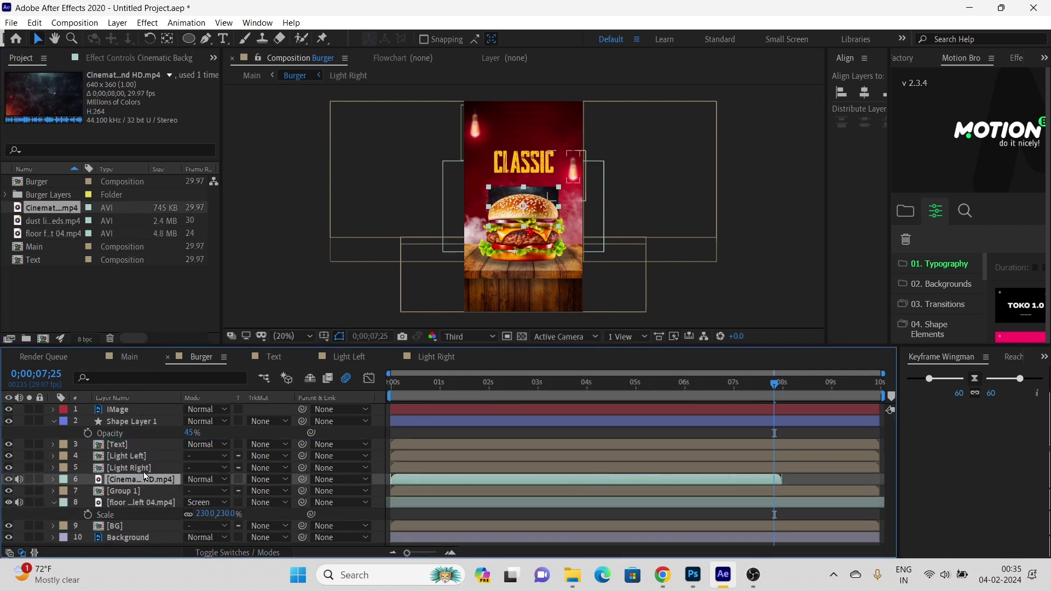
# Bring the Cinematic Background HD layer to the top of the stack, scale it to 294% and move it down over the burger
pyautogui.hotkey('ctrl', 'shift', ']')
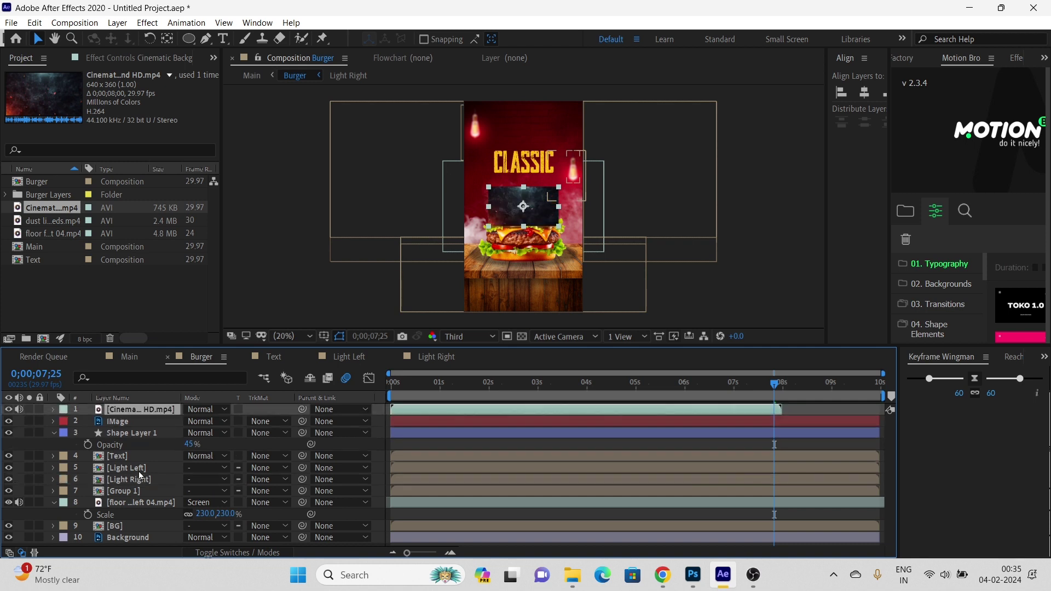
pyautogui.press('s')
pyautogui.moveTo(205, 421); pyautogui.dragTo(339, 407)
pyautogui.moveTo(542, 232); pyautogui.dragTo(563, 287)
# Try Screen with a preview and Multiply as blending modes on the cinematic background clip, and settle on Add
pyautogui.click(205, 410)
pyautogui.click(255, 222)
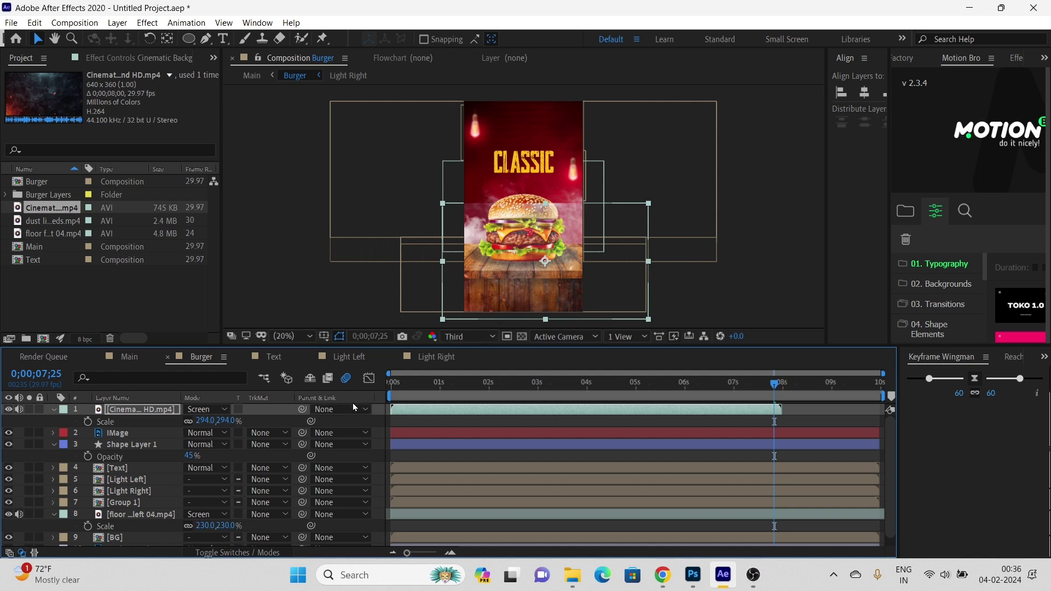
pyautogui.press('Home')
pyautogui.press('space')
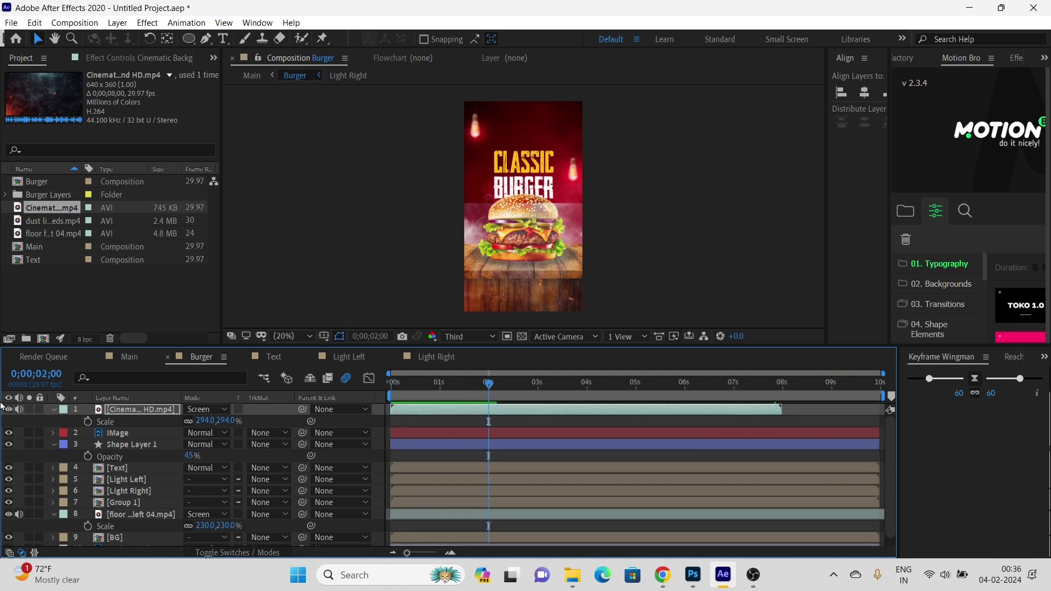
pyautogui.press('space')
pyautogui.click(207, 409)
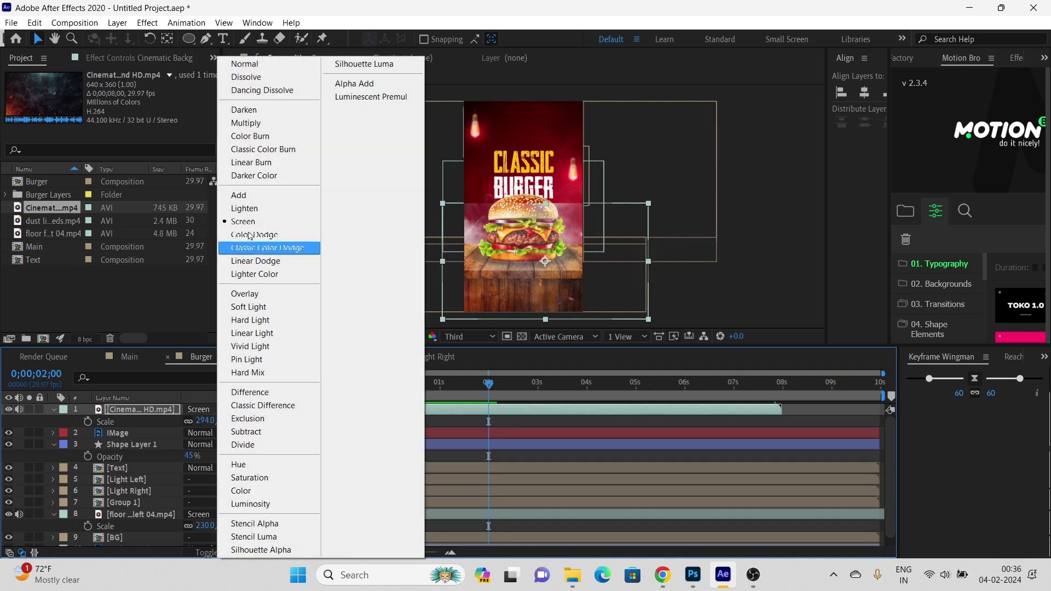
pyautogui.click(285, 125)
pyautogui.click(206, 410)
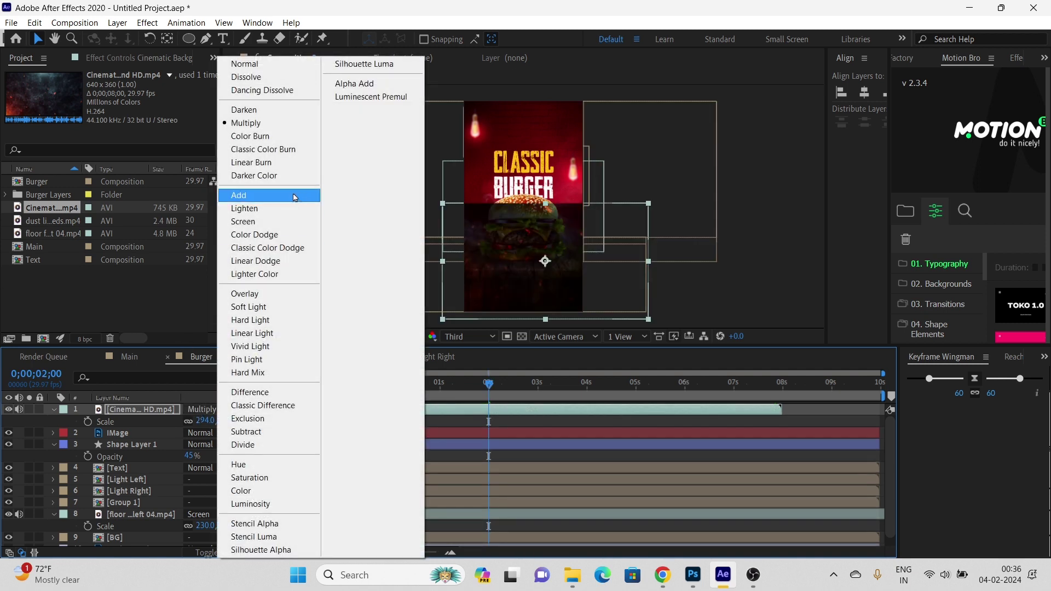
pyautogui.click(241, 195)
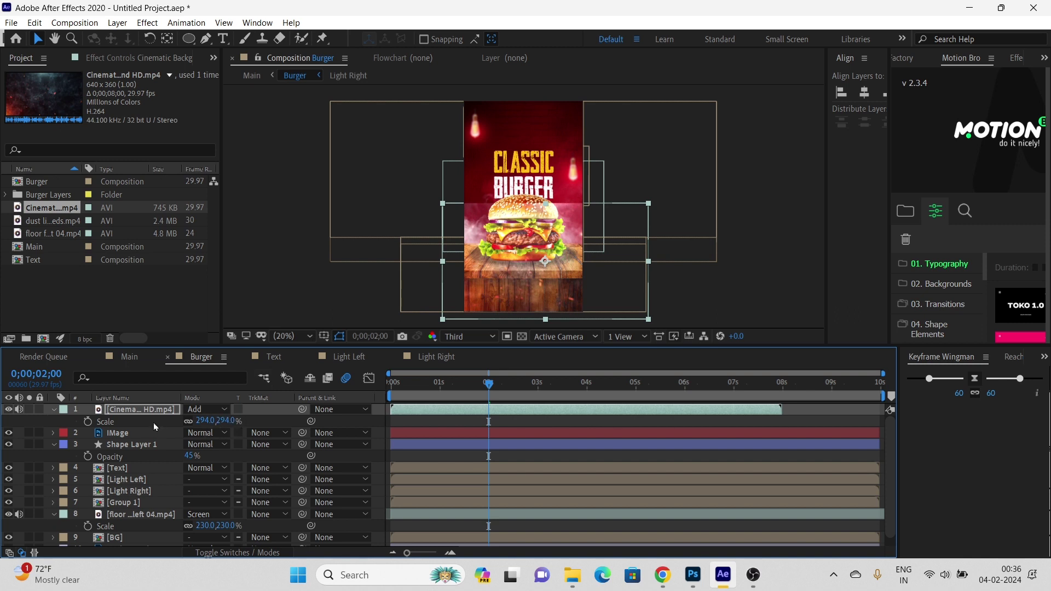
# Scale the cinematic background clip to 537%, reposition it to cover the whole frame and preview the animation from the start
pyautogui.moveTo(205, 421); pyautogui.dragTo(363, 415)
pyautogui.moveTo(511, 271); pyautogui.dragTo(556, 218)
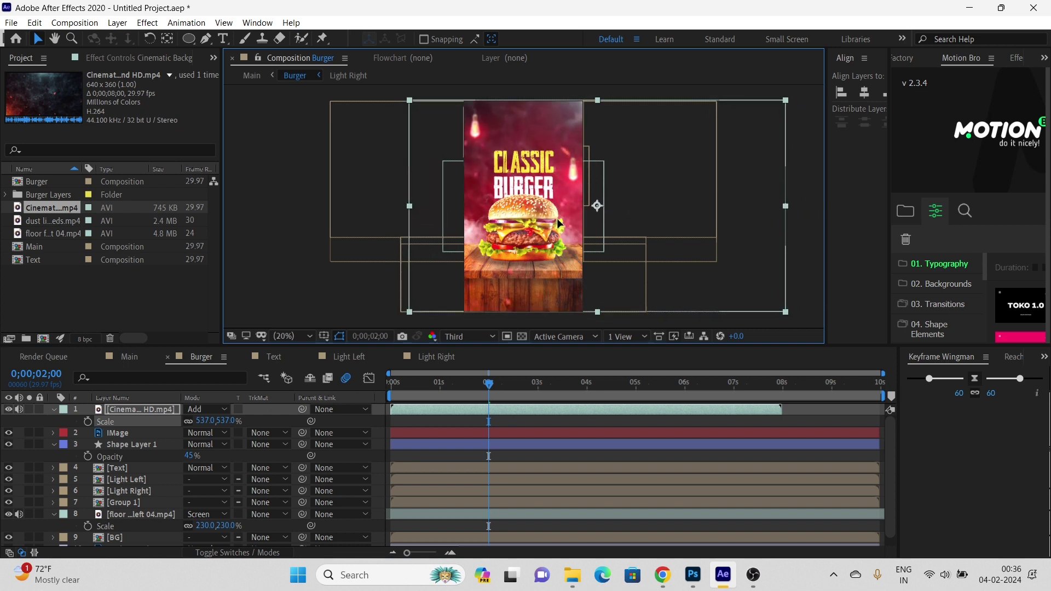
pyautogui.moveTo(447, 384); pyautogui.dragTo(1, 374)
pyautogui.press('space')
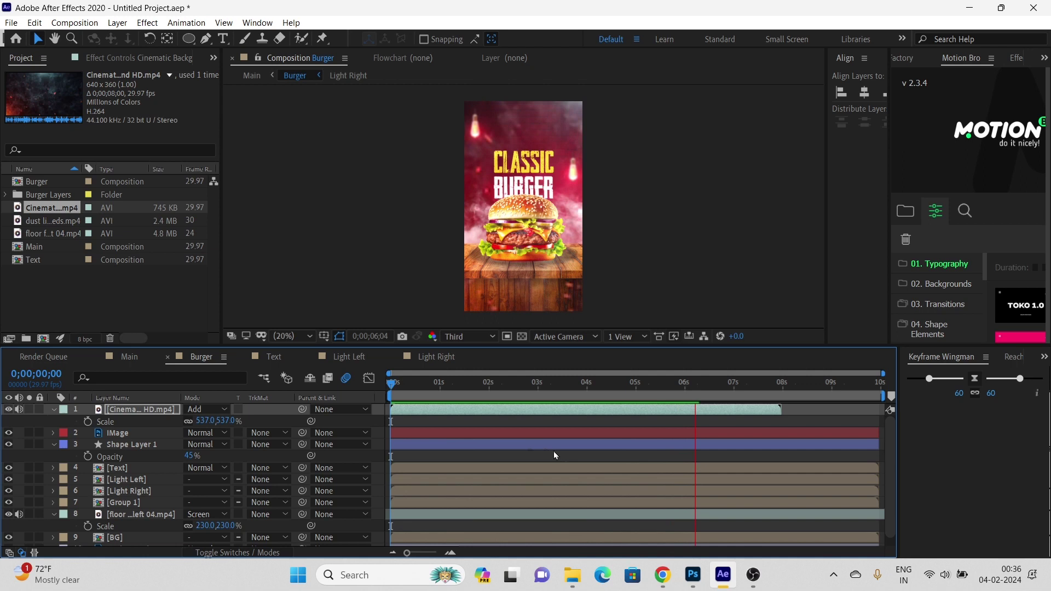
pyautogui.press('space')
# Reduce the cinematic background layer's opacity, trying 90% and settling on 75%
pyautogui.moveTo(594, 386); pyautogui.dragTo(155, 410)
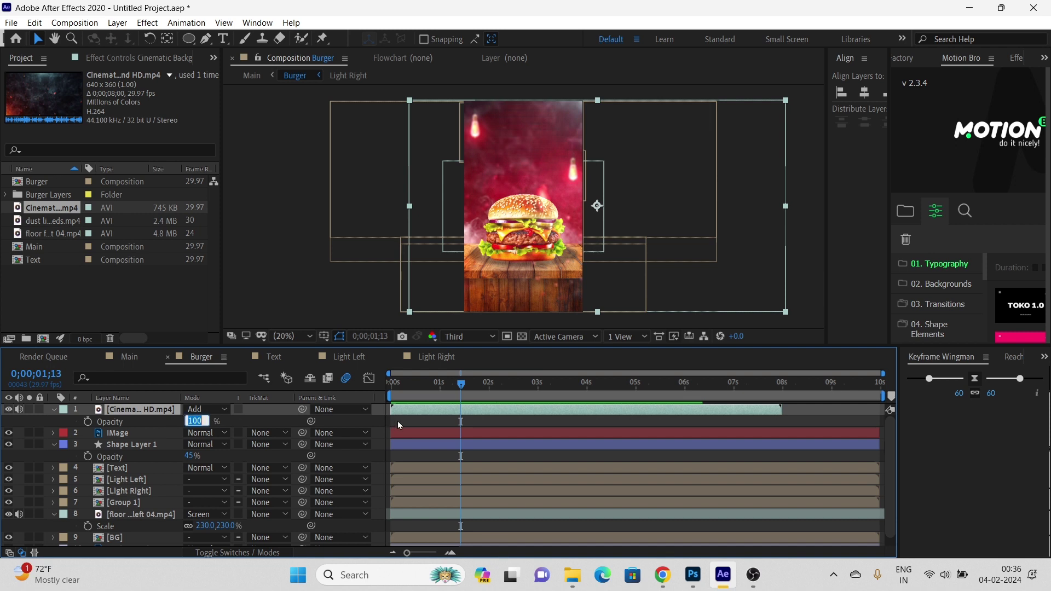
pyautogui.press('Return')
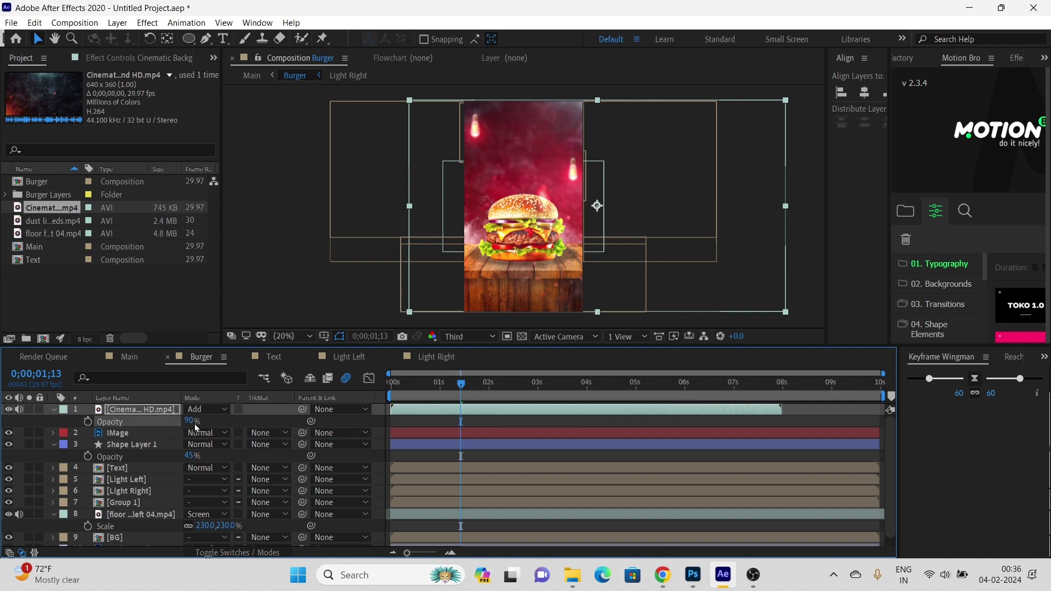
pyautogui.write('75')
pyautogui.press('Return')
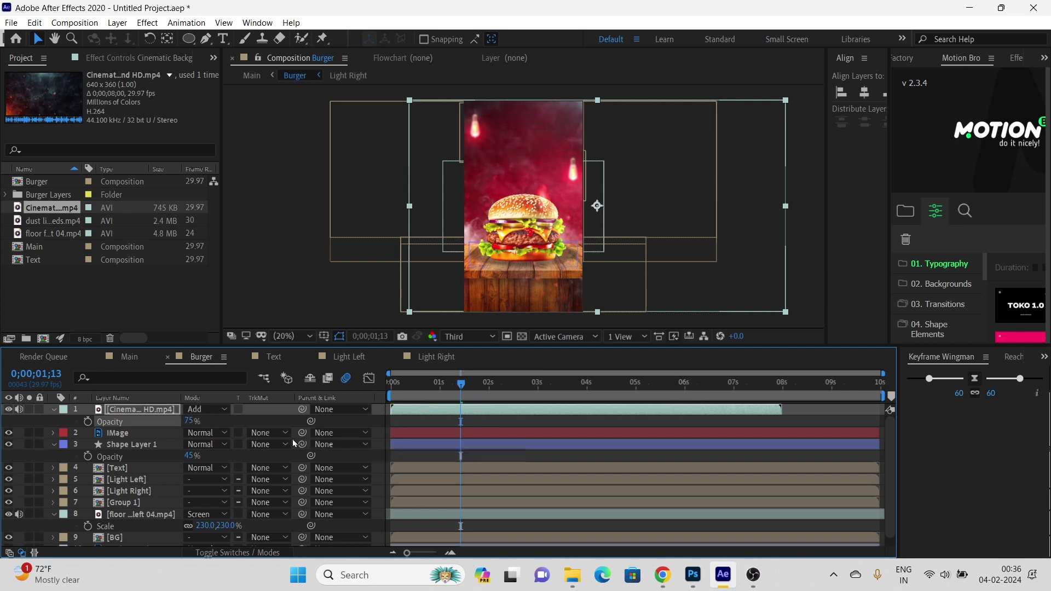
# Duplicate the cinematic background layer, start the copy at 0;00;07;29 and preview from the first frame
pyautogui.click(164, 411)
pyautogui.hotkey('ctrl', 'd')
pyautogui.moveTo(764, 379); pyautogui.dragTo(780, 399)
pyautogui.hotkey('alt', '[')
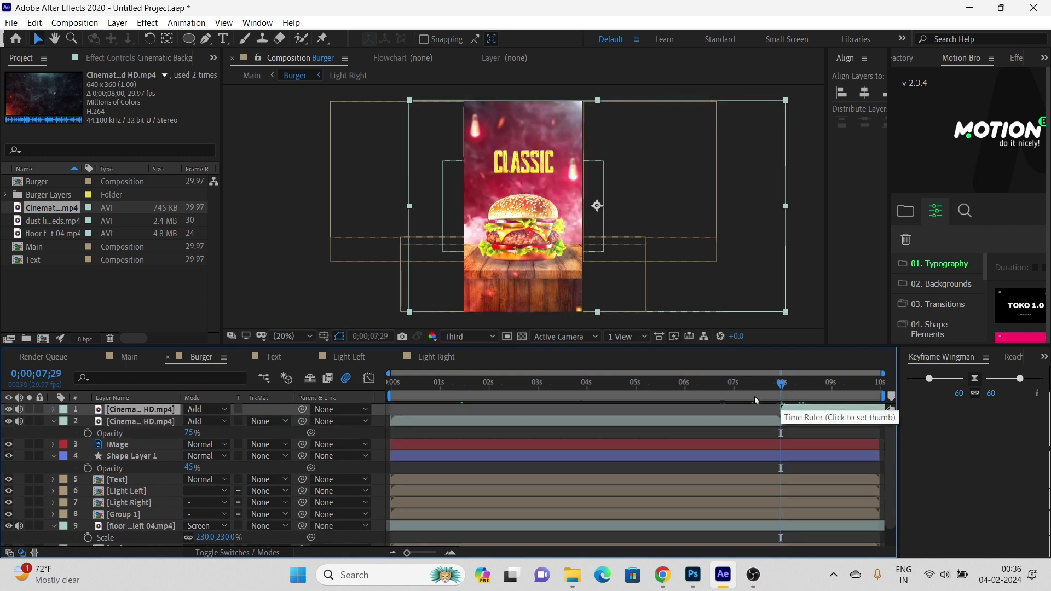
pyautogui.press('Home')
pyautogui.press('space')
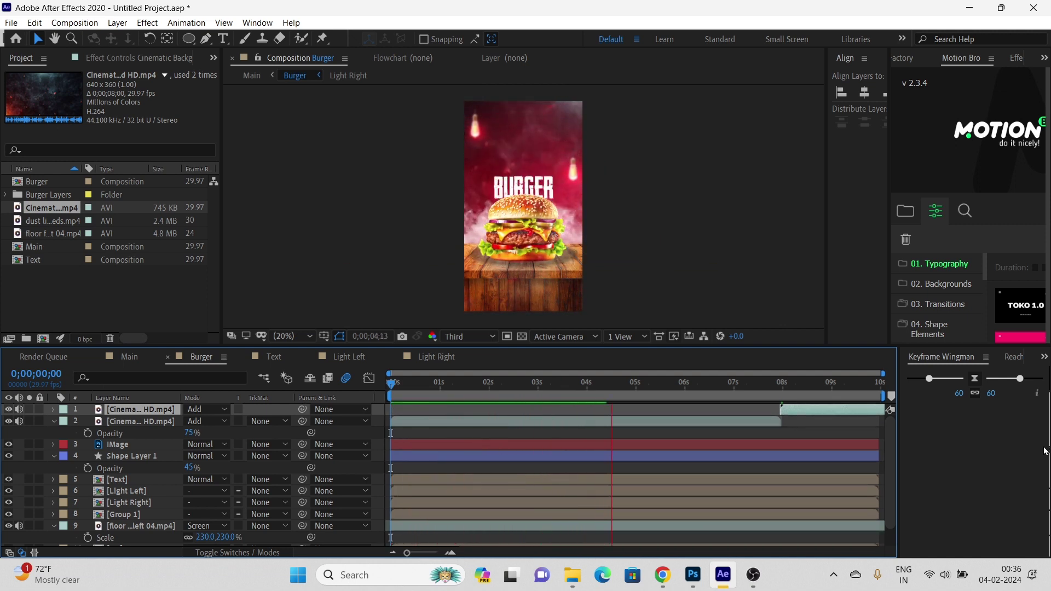
pyautogui.press('space')
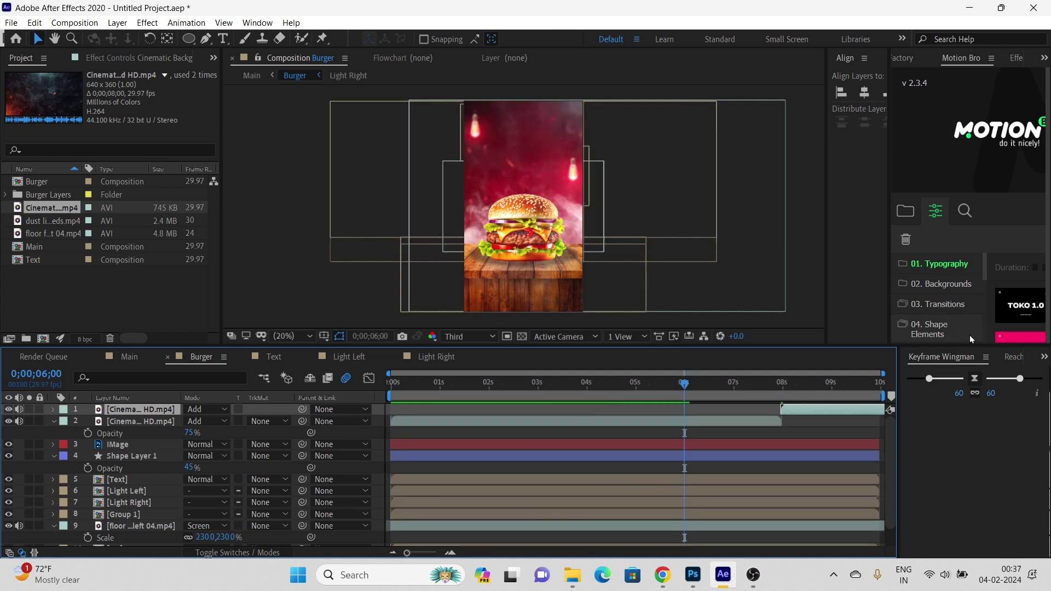
# Add the dust light leaks clip as the top layer of the Burger composition and scale it to 541% to fill the frame
pyautogui.click(69, 225)
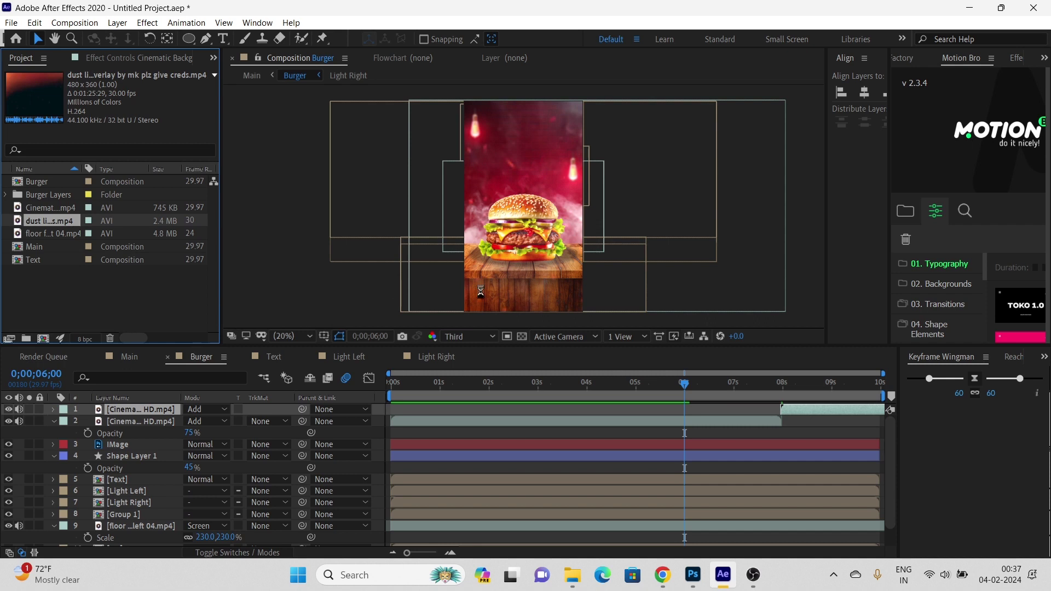
pyautogui.hotkey('ctrl', '/')
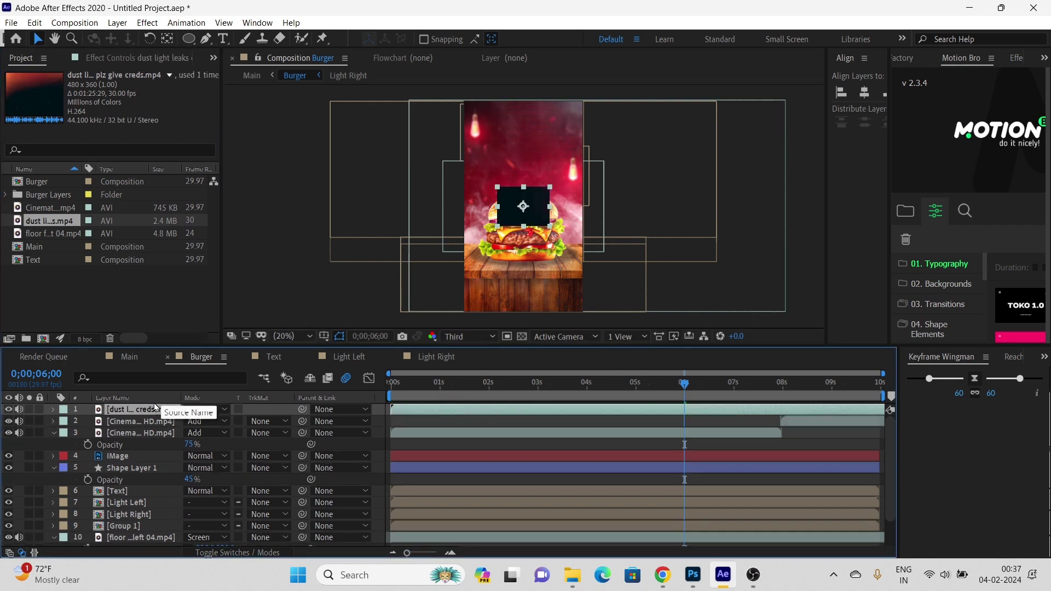
pyautogui.press('s')
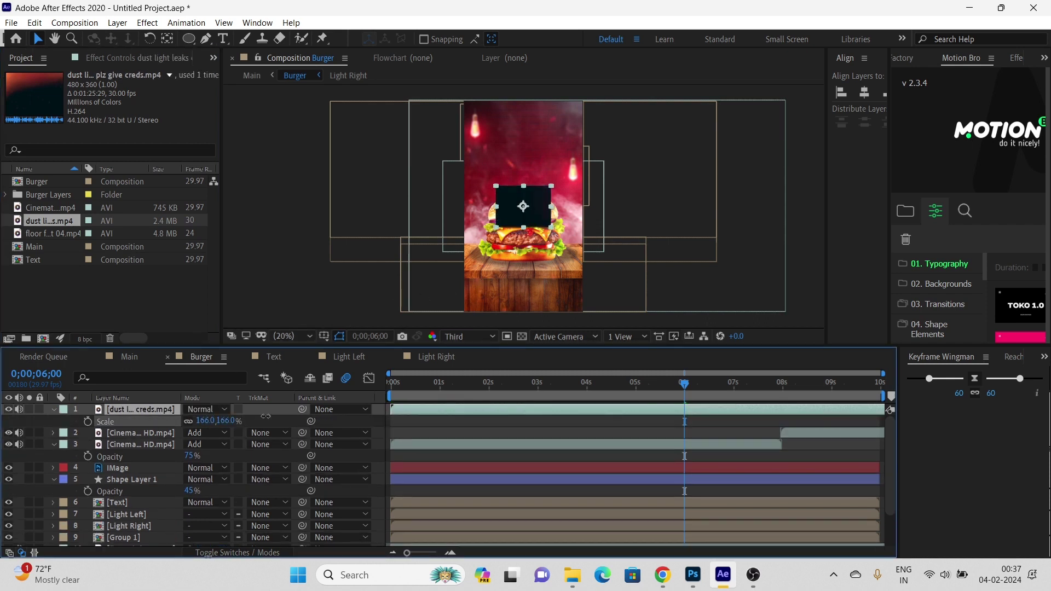
pyautogui.moveTo(265, 416); pyautogui.dragTo(349, 417)
pyautogui.moveTo(203, 420); pyautogui.dragTo(381, 422)
# Set the dust light leaks layer's blending mode to Screen and play the animation from the beginning
pyautogui.click(202, 409)
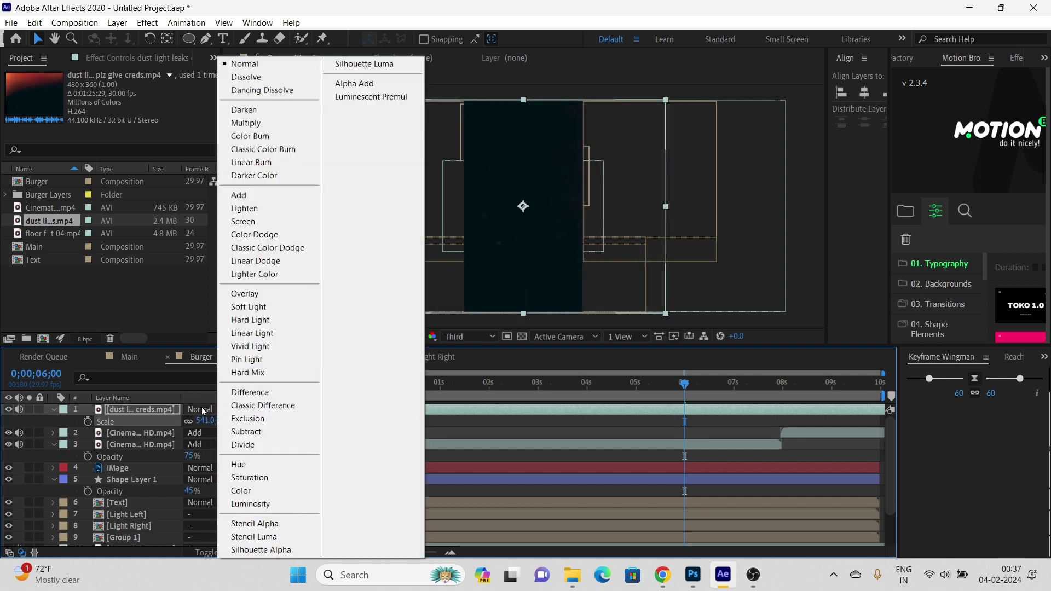
pyautogui.click(256, 225)
pyautogui.moveTo(440, 382); pyautogui.dragTo(306, 378)
pyautogui.press('space')
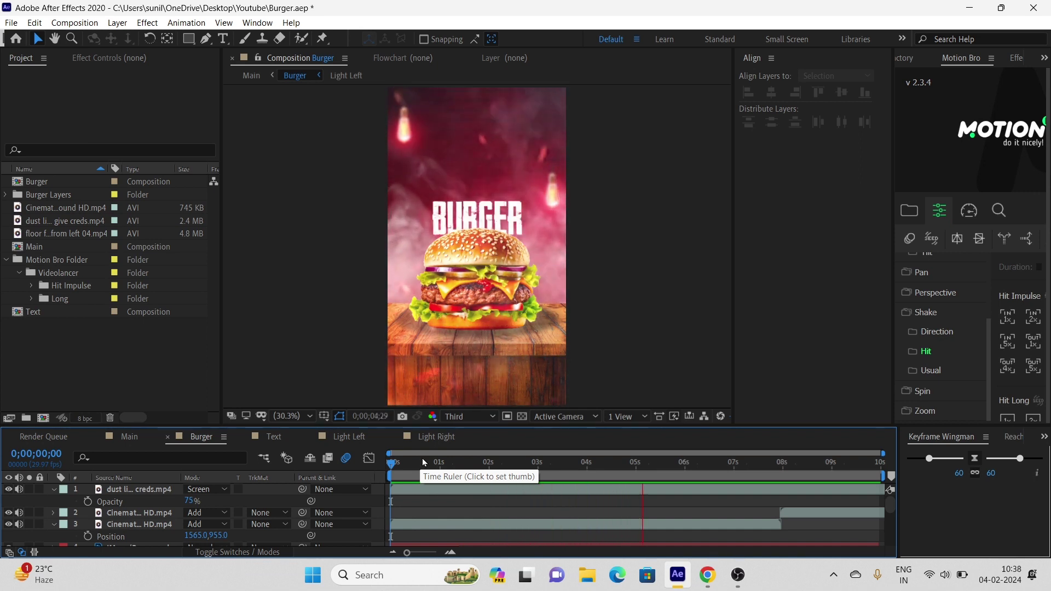
# In the Main composition, apply Motion Bro's Shake Hit Impulse 4x In preset at 0;00;00;14 and preview the burger's landing
pyautogui.click(121, 437)
pyautogui.moveTo(425, 464)
pyautogui.mouseDown()
pyautogui.moveTo(393, 465)
pyautogui.moveTo(418, 465)
pyautogui.moveTo(413, 475)
pyautogui.mouseUp()
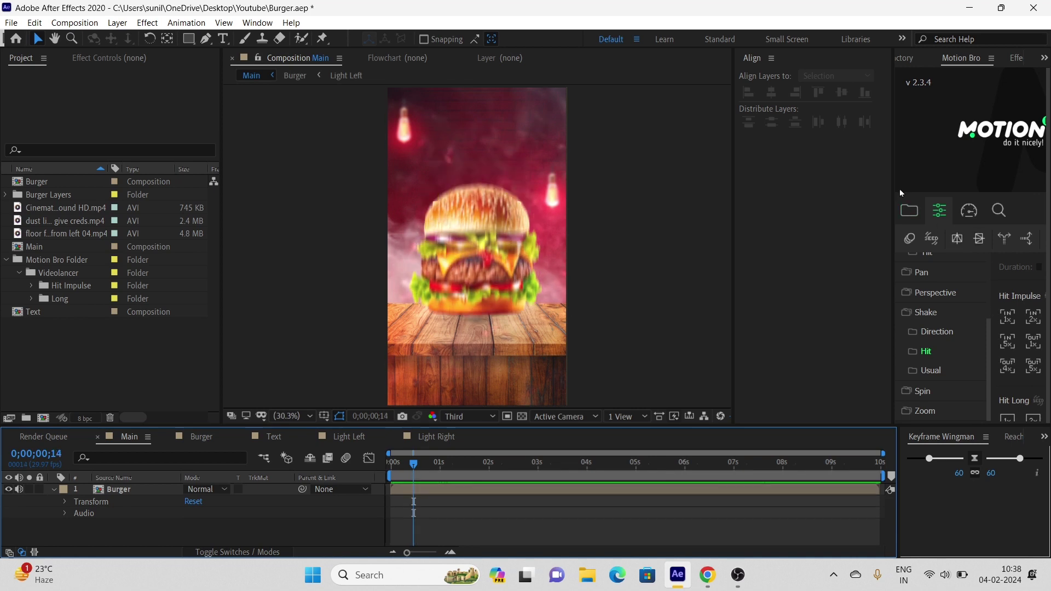
pyautogui.moveTo(891, 179); pyautogui.dragTo(818, 179)
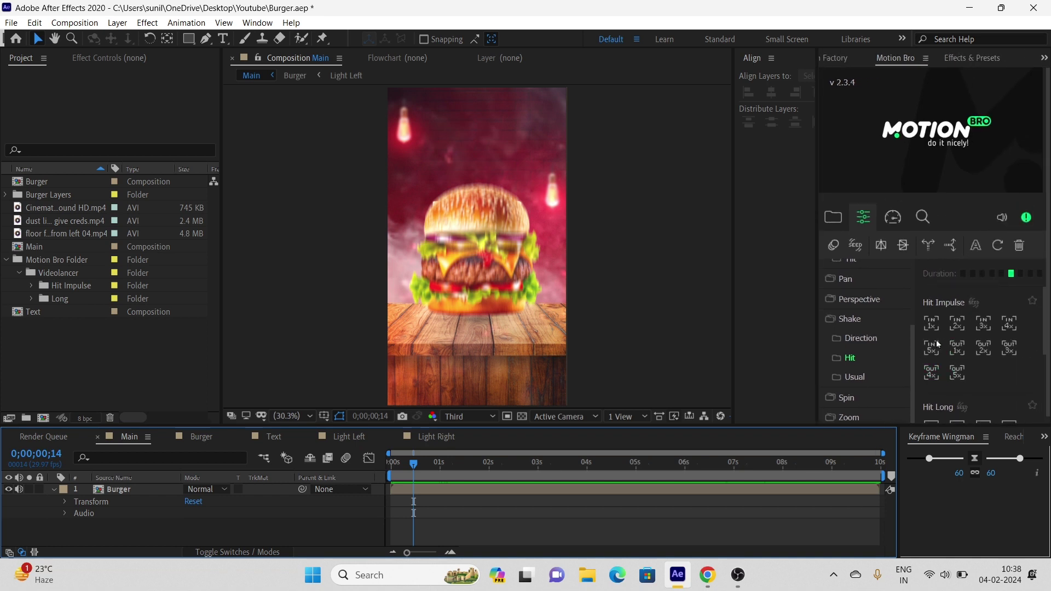
pyautogui.click(1007, 325)
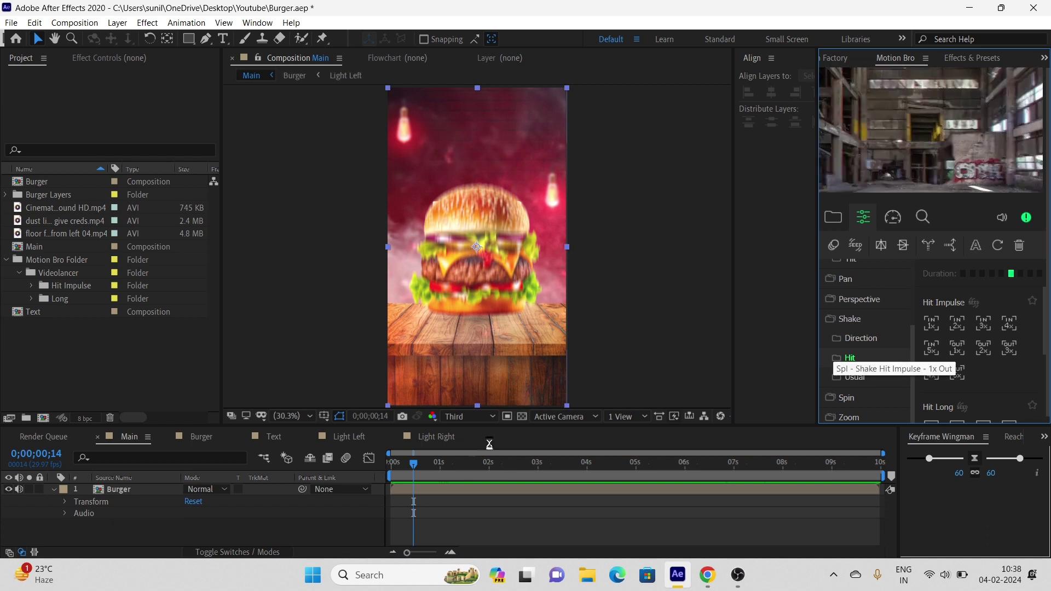
pyautogui.moveTo(414, 467); pyautogui.dragTo(340, 477)
pyautogui.press('space')
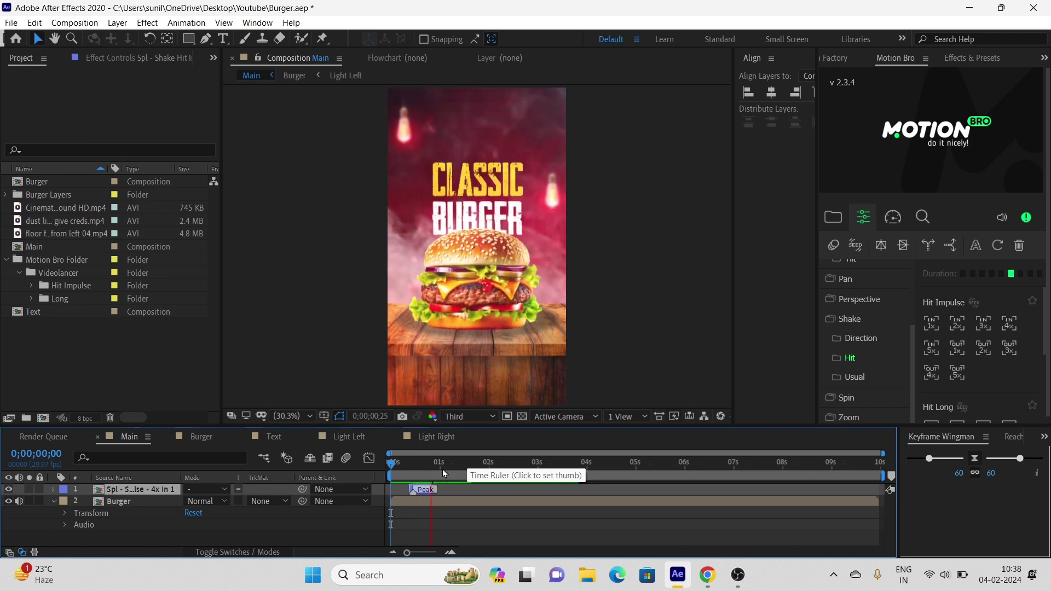
pyautogui.moveTo(443, 467); pyautogui.dragTo(347, 475)
pyautogui.press('space')
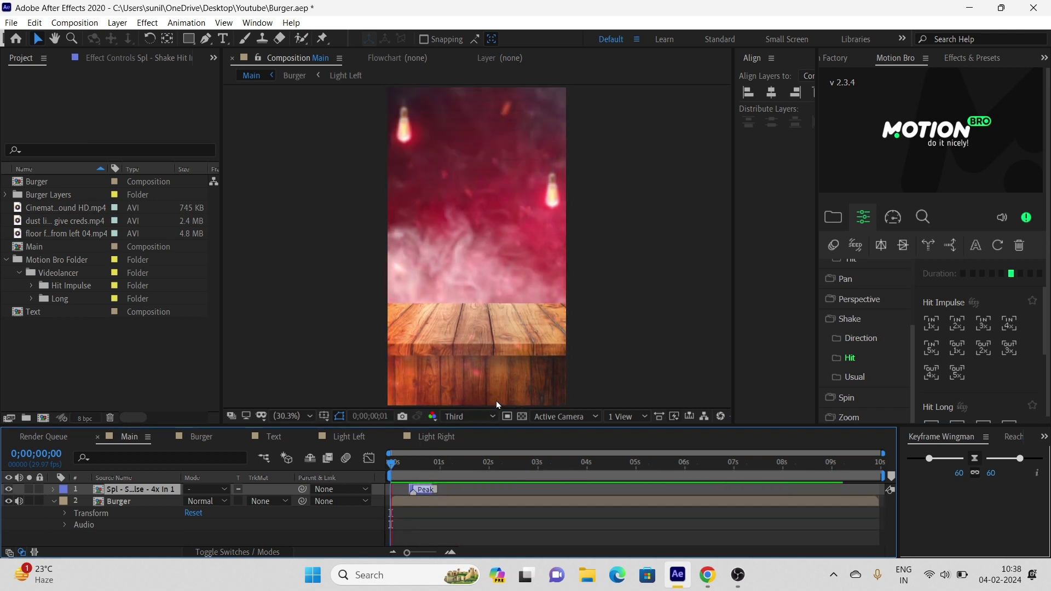
pyautogui.press('space')
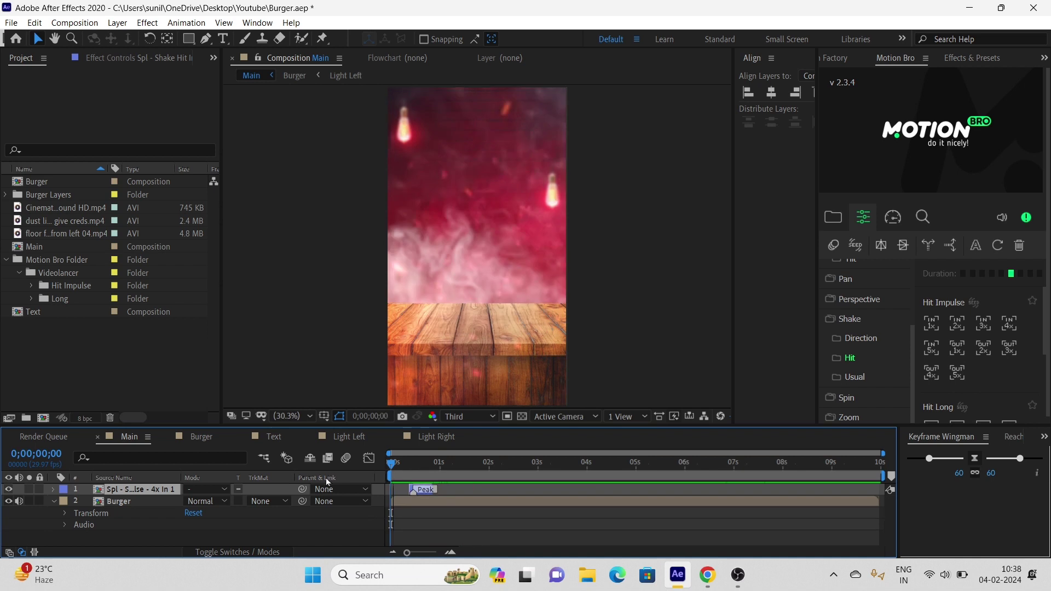
# Apply the Shake Hit Impulse 3x In preset to the Main composition and move its layer to 0;00;03;07
pyautogui.press('space')
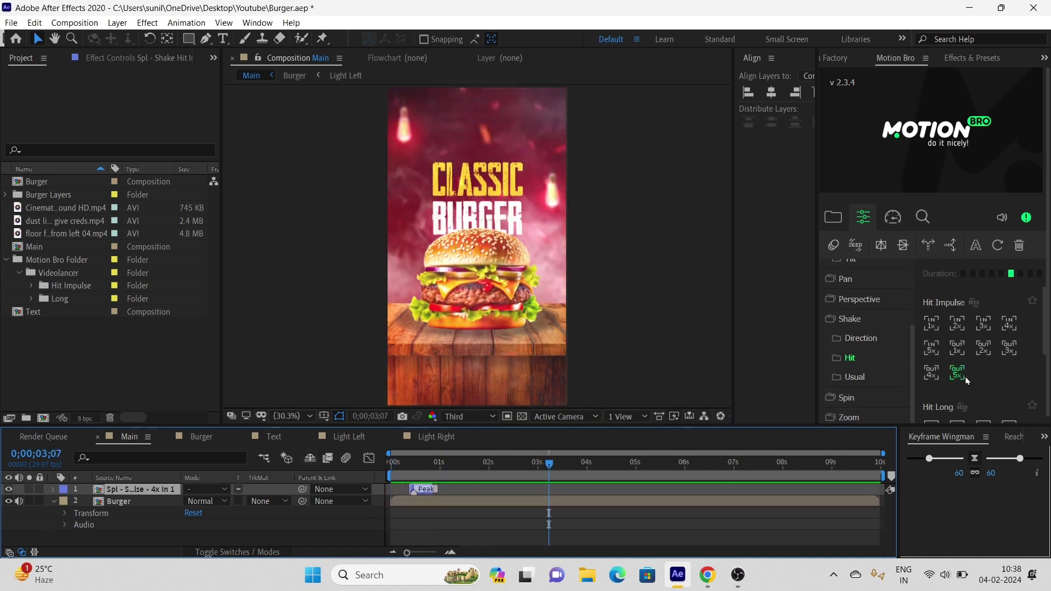
pyautogui.click(984, 334)
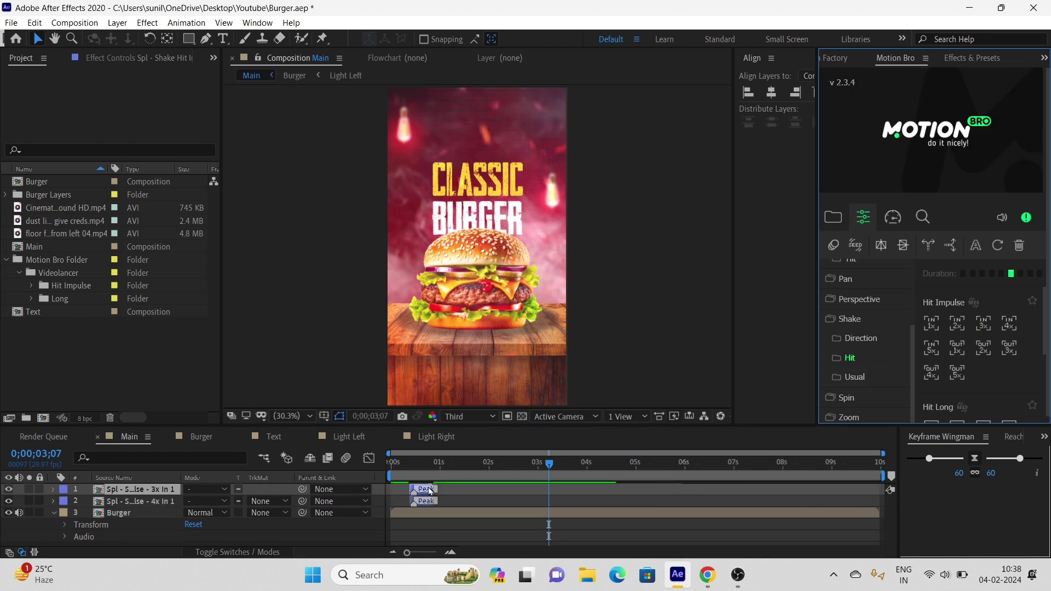
pyautogui.moveTo(420, 494); pyautogui.dragTo(548, 493)
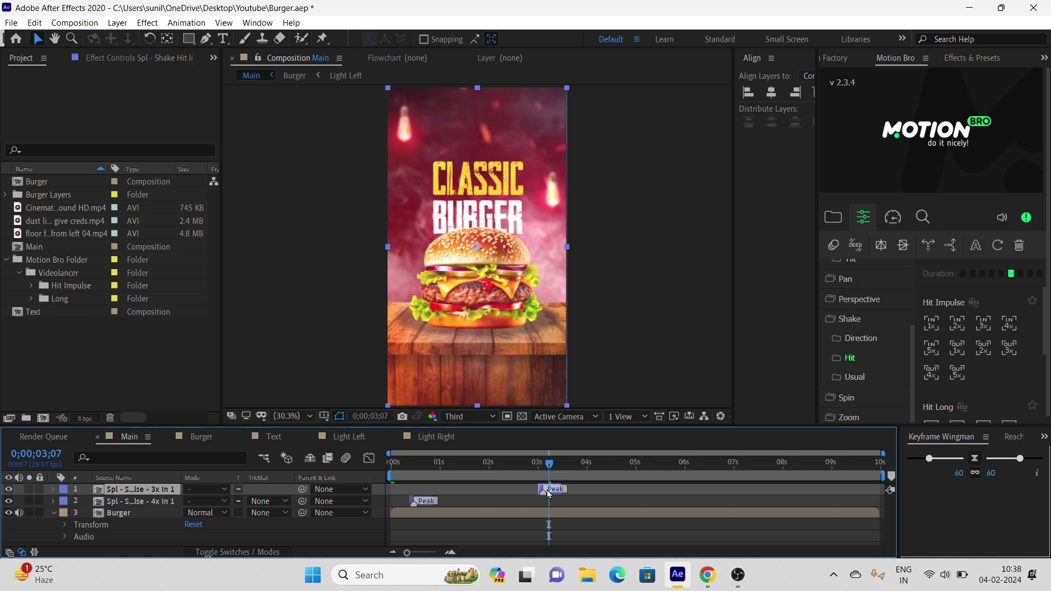
# Add a Shake Hit Impulse 2x In preset and move its layer to 0;00;06;08
pyautogui.moveTo(588, 464); pyautogui.dragTo(697, 474)
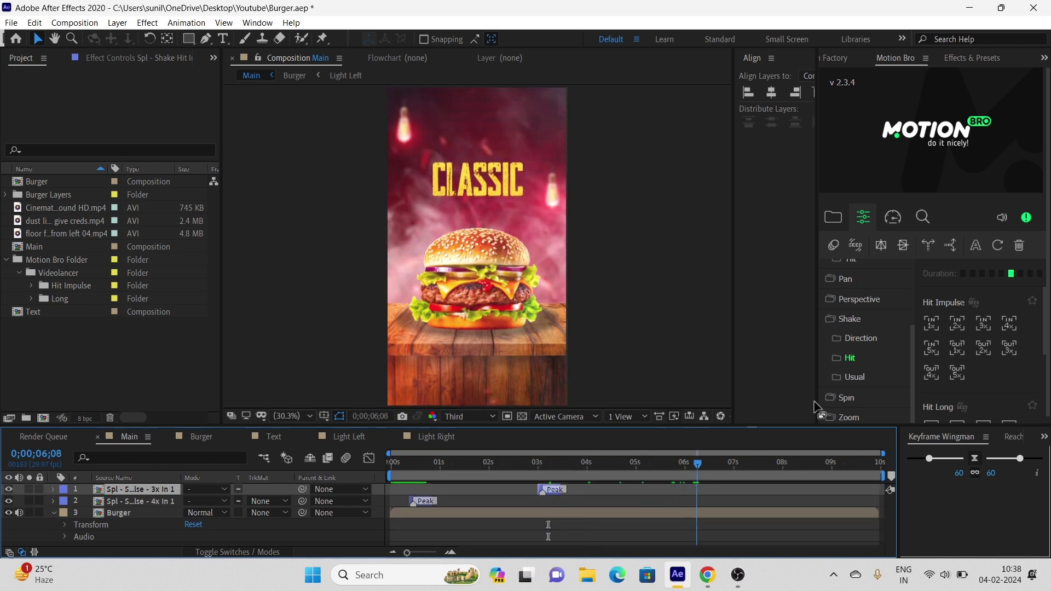
pyautogui.click(956, 327)
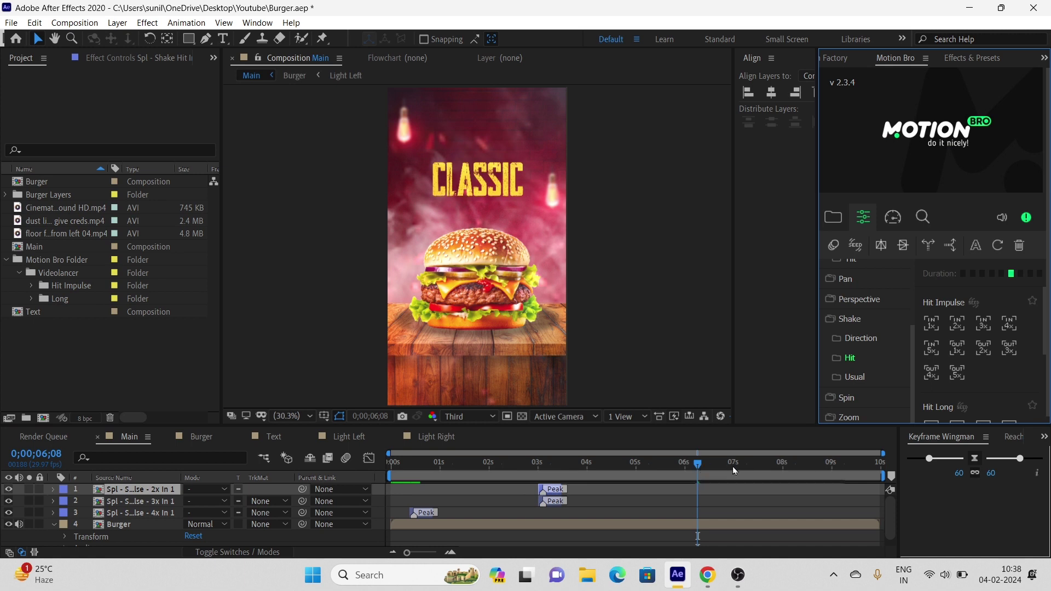
pyautogui.moveTo(555, 491); pyautogui.dragTo(797, 475)
# Apply another Shake Hit Impulse 2x In preset, move its layer to 0;00;08;08 and preview the composition from the start
pyautogui.click(960, 327)
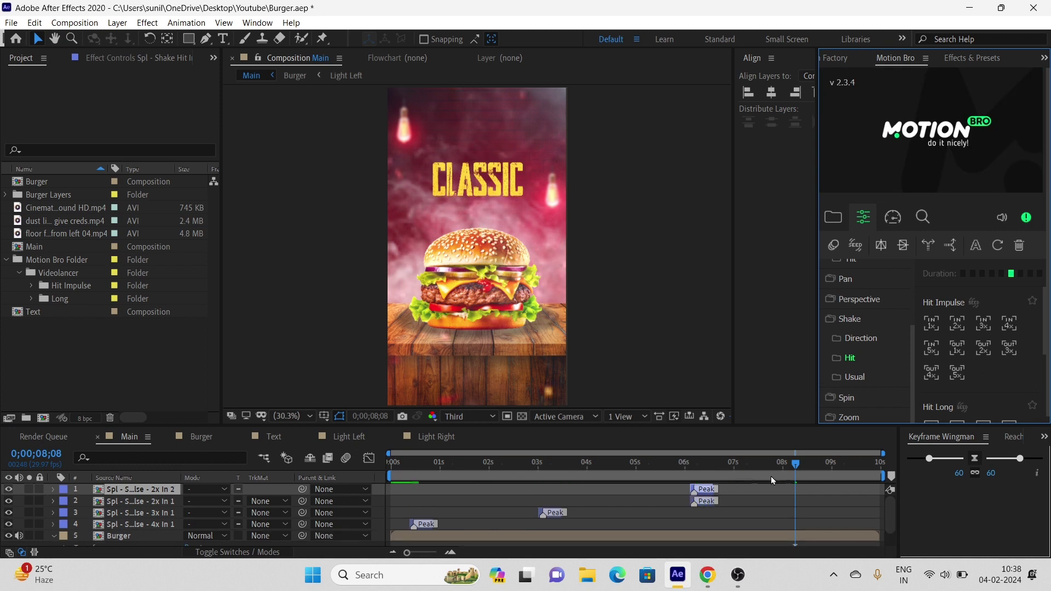
pyautogui.moveTo(707, 494); pyautogui.dragTo(800, 503)
pyautogui.moveTo(765, 467); pyautogui.dragTo(229, 461)
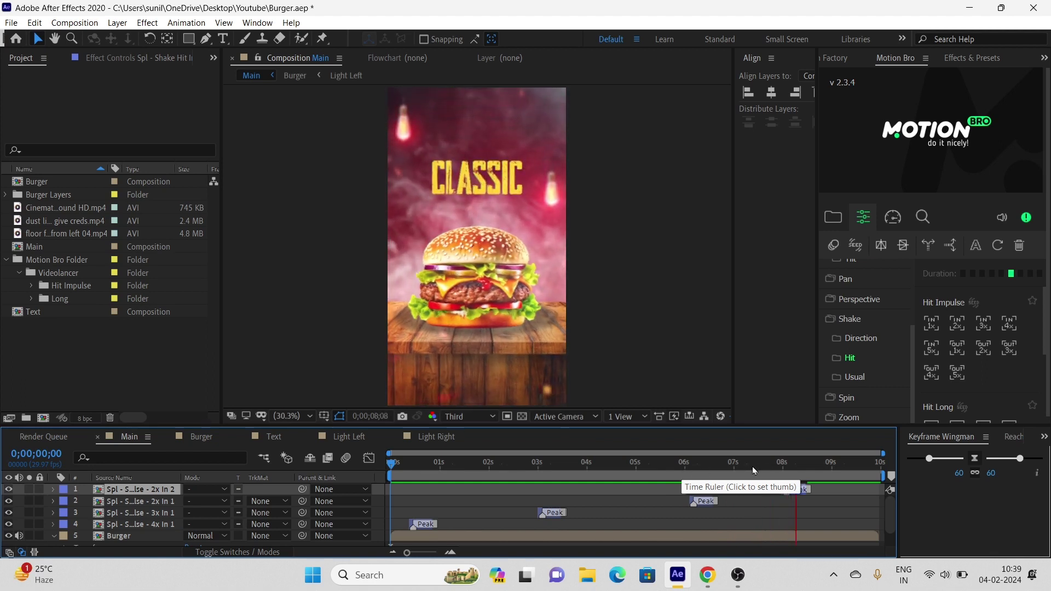
# Replace the 2x In shake near the six-second mark with the Shake Hit Impulse 4x In preset at 0;00;06;10
pyautogui.click(718, 466)
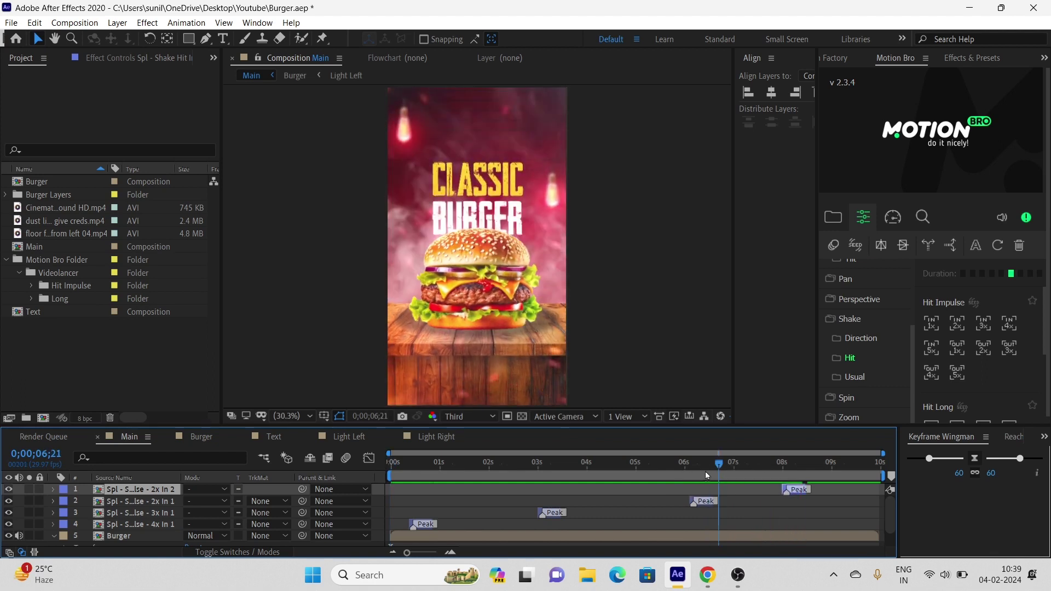
pyautogui.click(707, 504)
pyautogui.press('Delete')
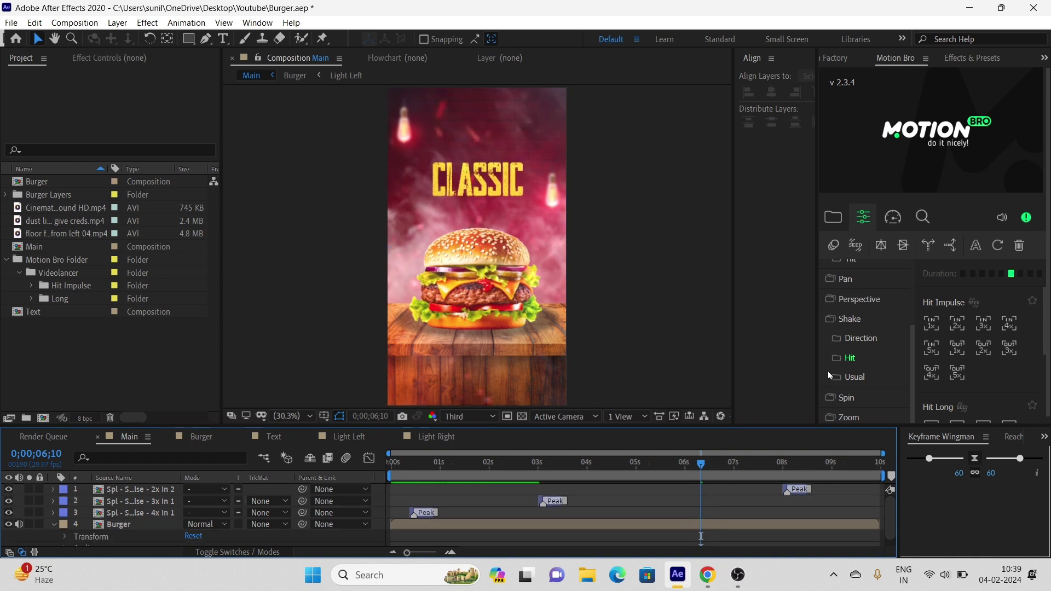
pyautogui.click(1010, 353)
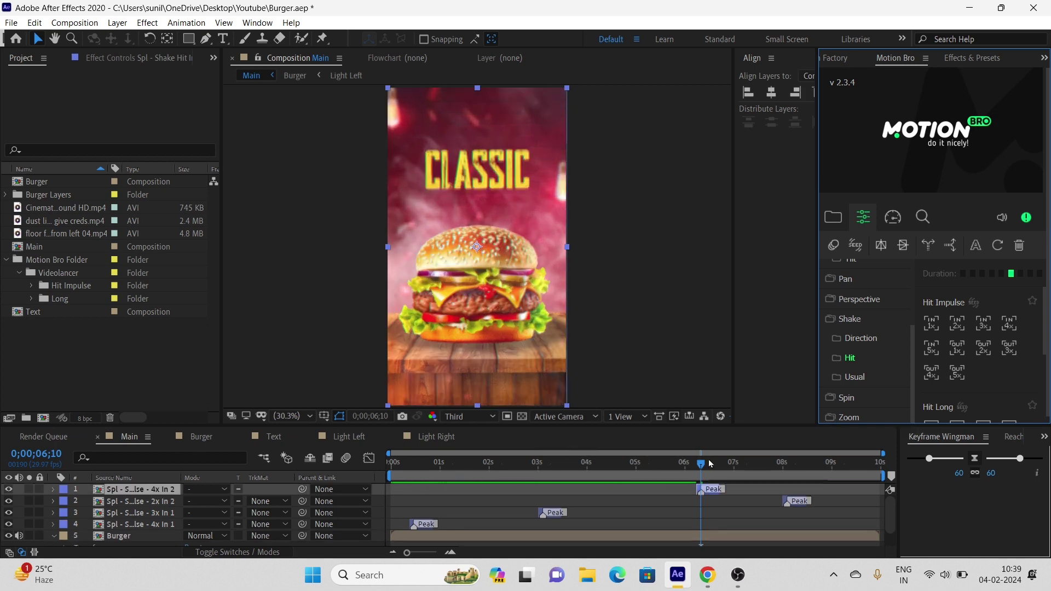
# Preview the Main composition from the start to check the timing and strength of the camera-shake hits
pyautogui.moveTo(705, 462); pyautogui.dragTo(290, 464)
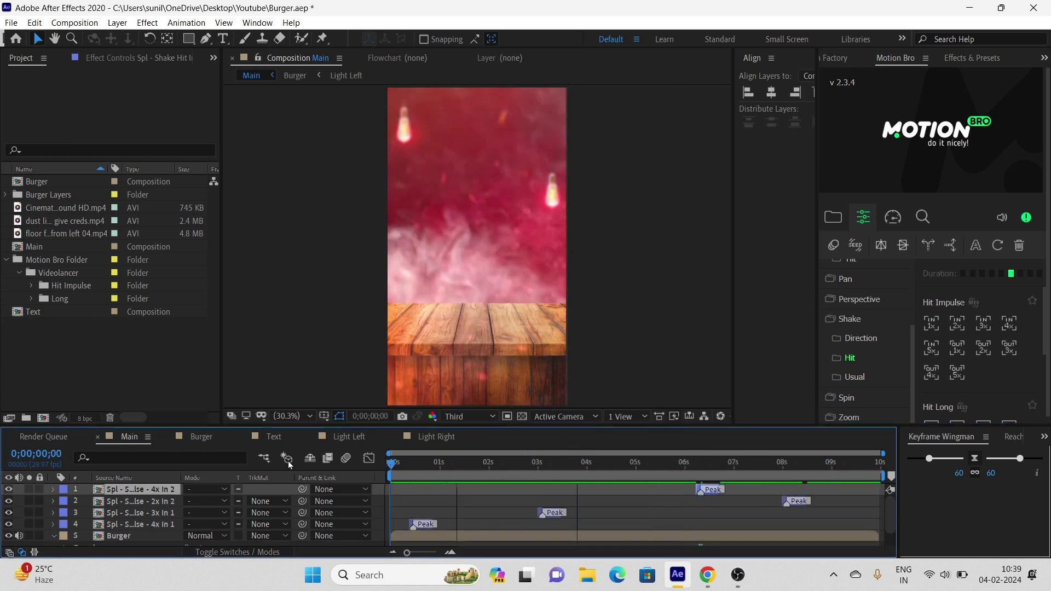
pyautogui.press('space')
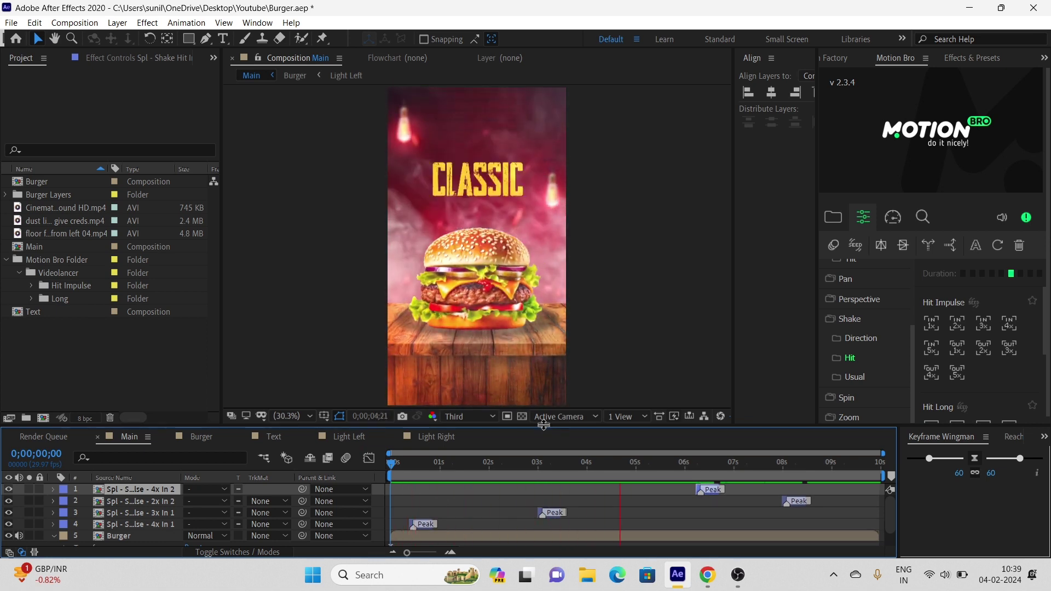
pyautogui.press('space')
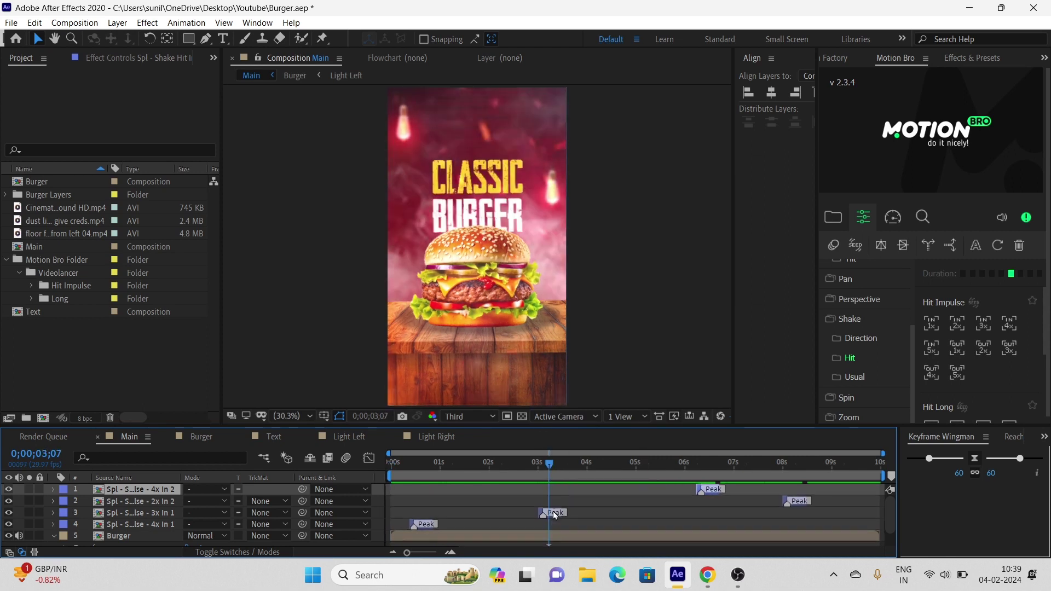
# Replace the Shake Hit Impulse 3x In layer with the 4x In preset at 0;00;03;07 and preview from the start
pyautogui.click(553, 512)
pyautogui.press('Delete')
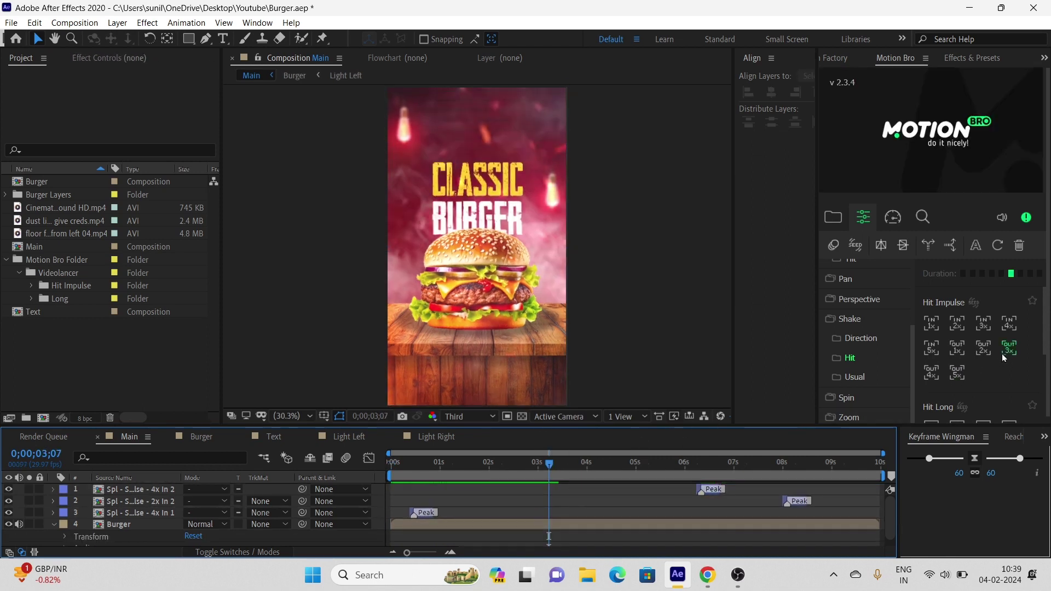
pyautogui.moveTo(1011, 324)
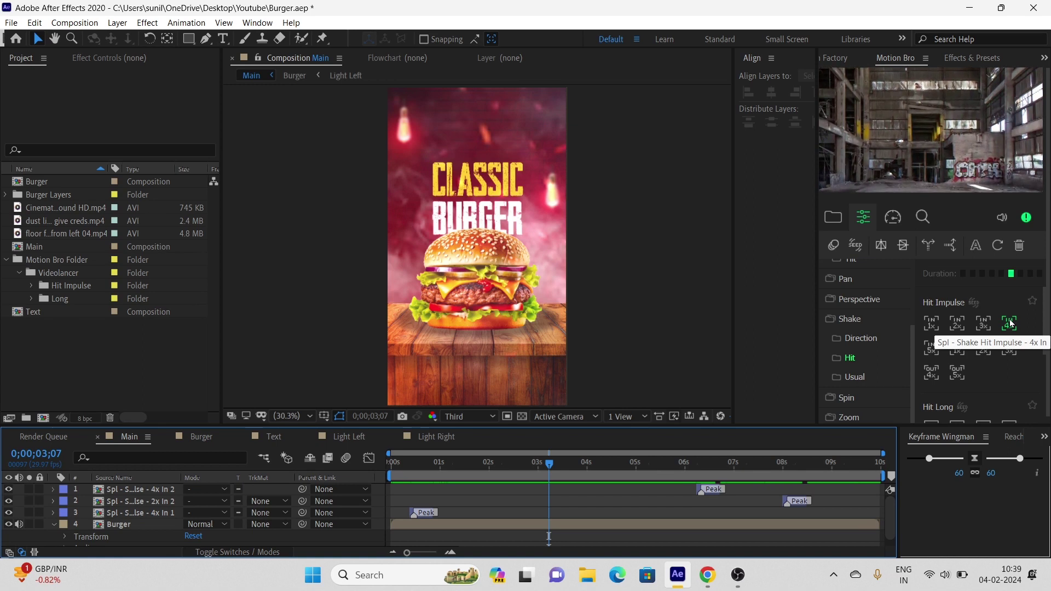
pyautogui.click(1009, 322)
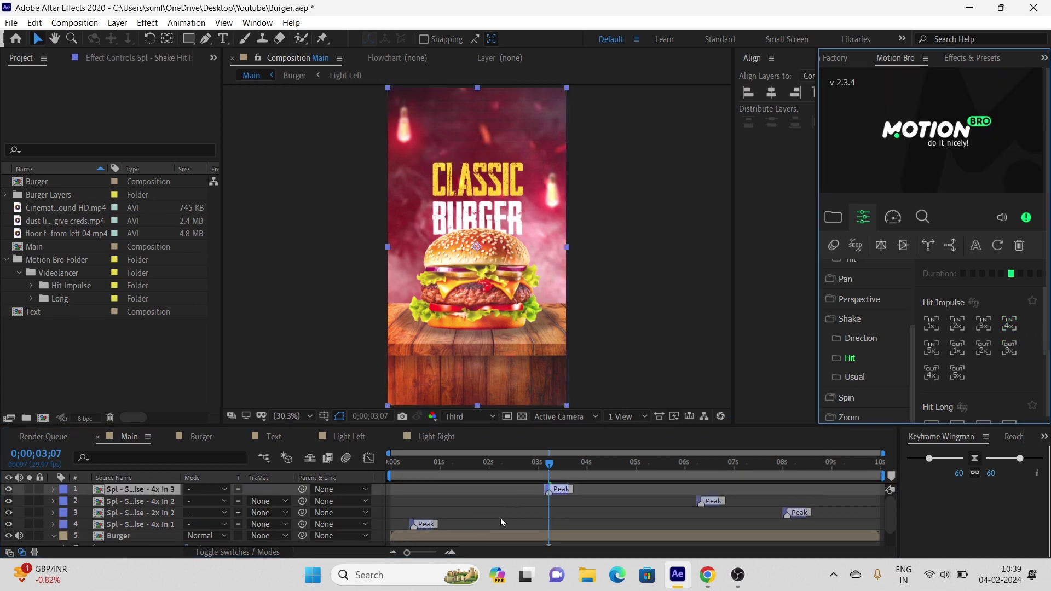
pyautogui.moveTo(507, 479); pyautogui.dragTo(368, 474)
pyautogui.press('space')
pyautogui.press('space')
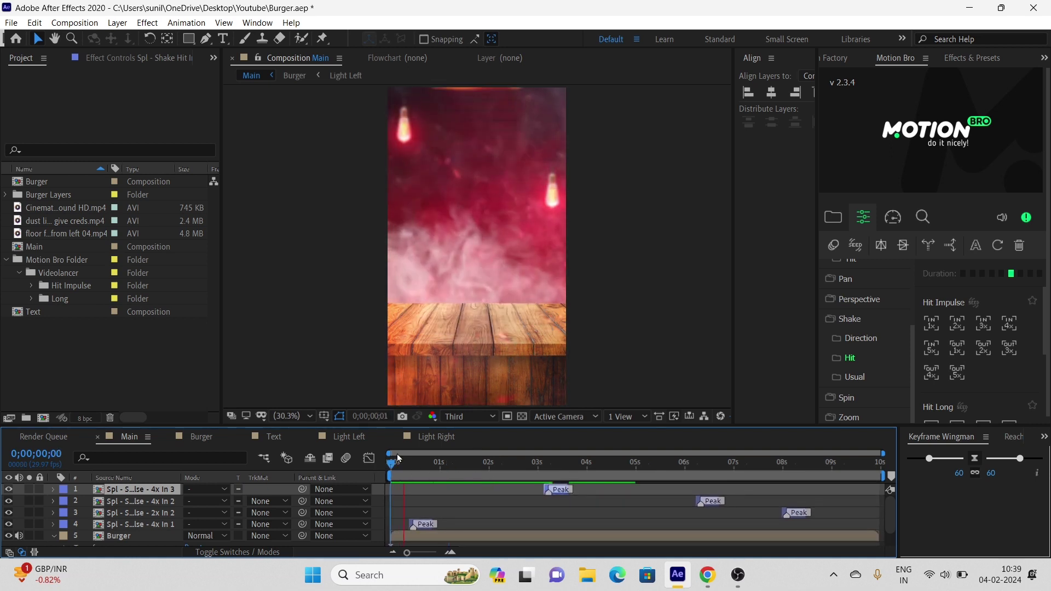